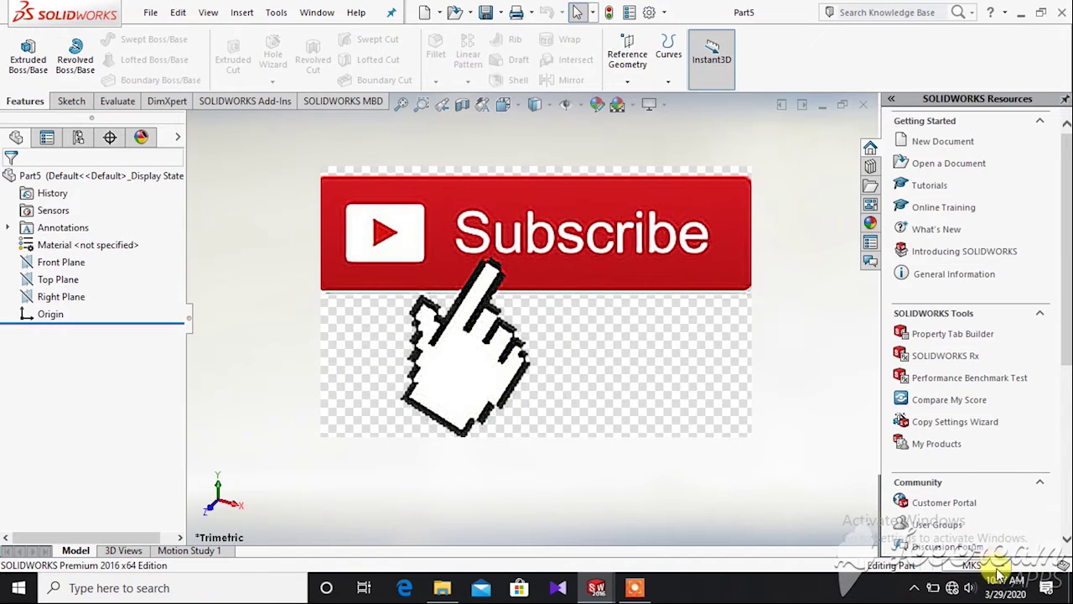
# - Set the document units to MMGS and start a sketch on the Top Plane, viewed normal to it
pyautogui.click(996, 567)
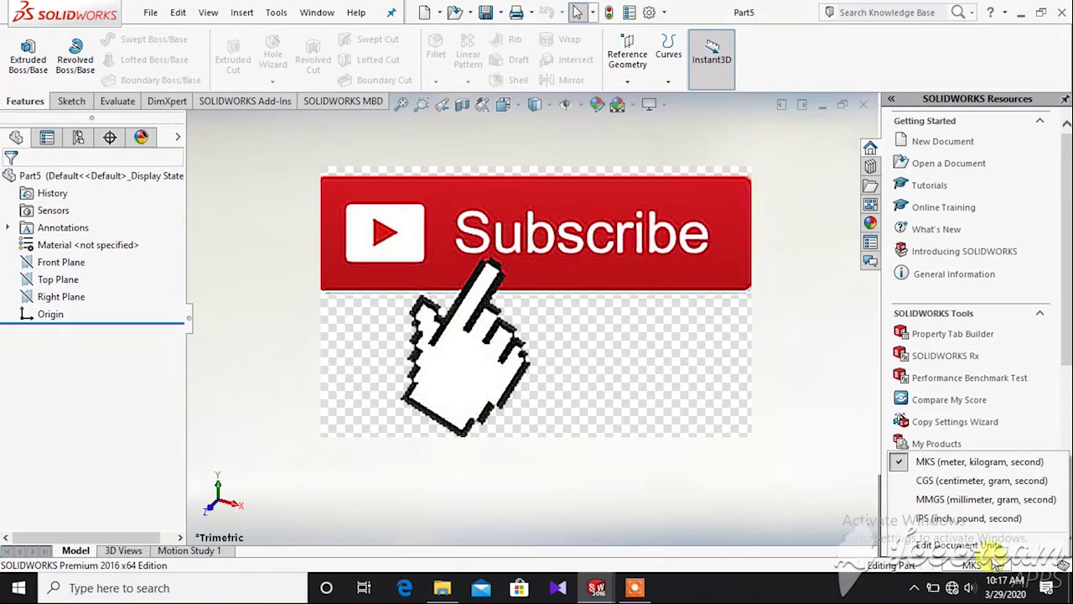
pyautogui.click(956, 493)
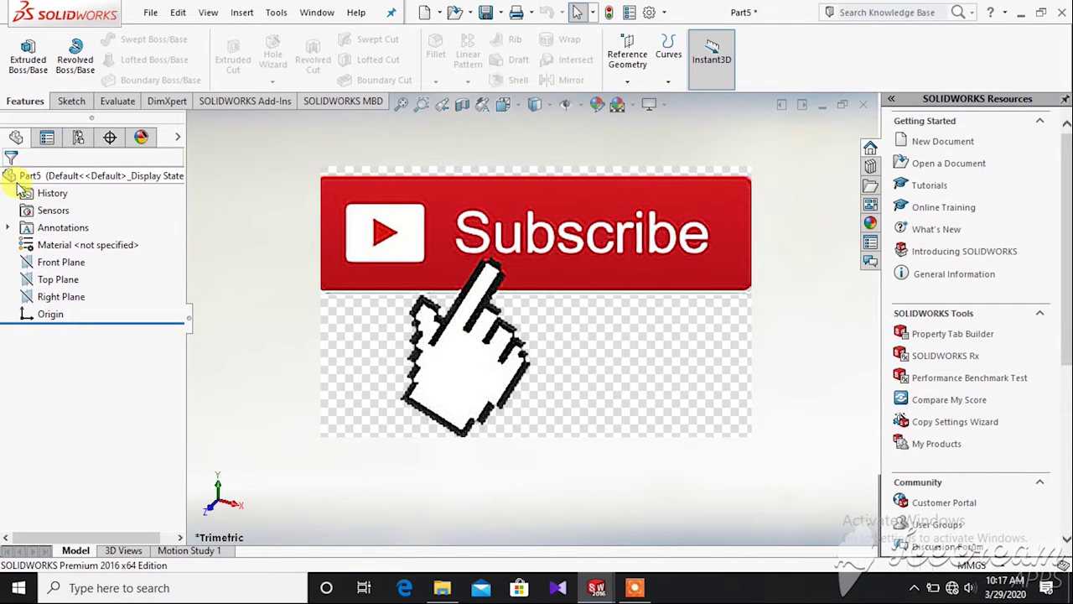
pyautogui.click(62, 280)
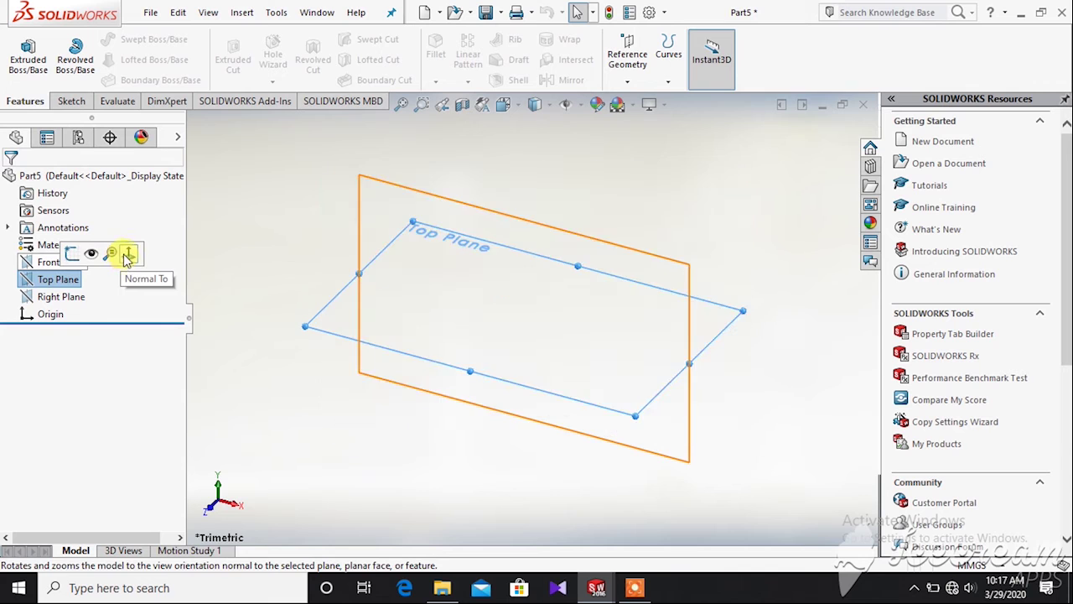
pyautogui.click(128, 252)
pyautogui.click(70, 101)
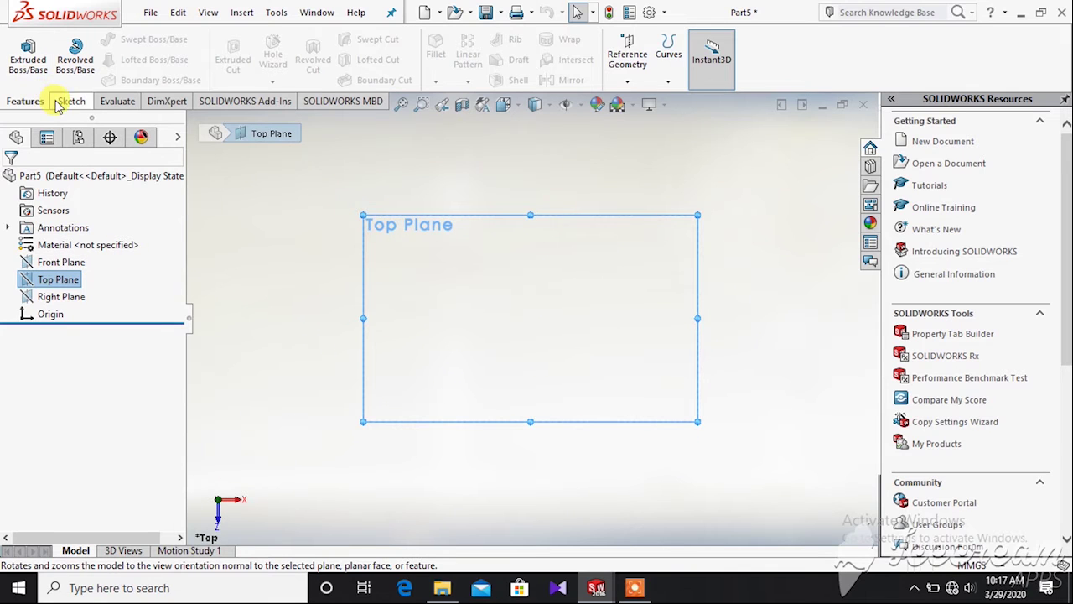
pyautogui.click(23, 52)
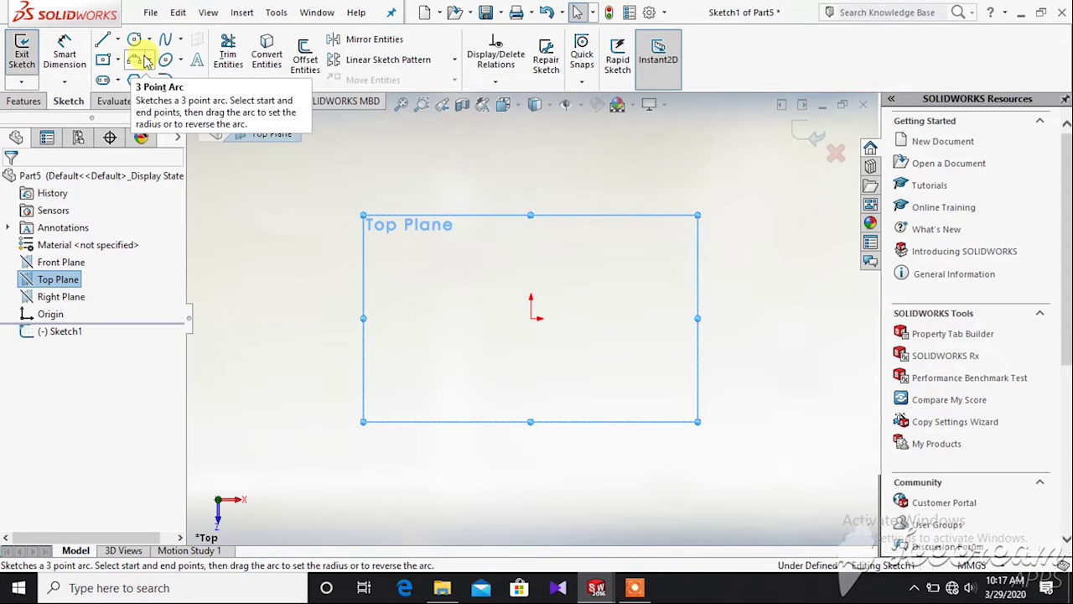
# - Sketch an open line profile with a vertical line about 50 mm long centred on the origin, a horizontal base and a notch about 23 mm deep
pyautogui.click(103, 42)
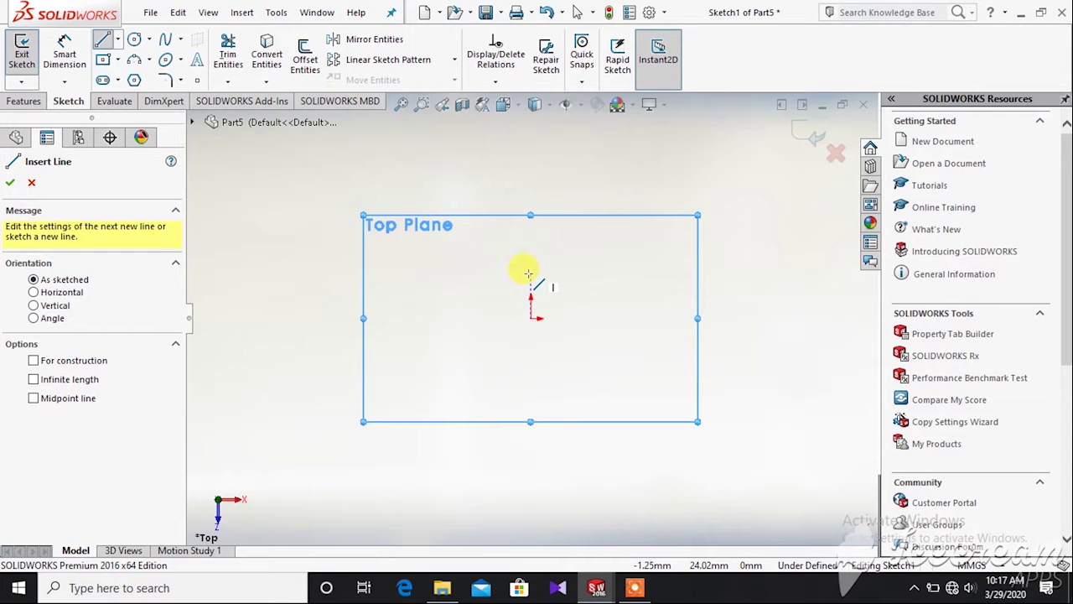
pyautogui.click(527, 274)
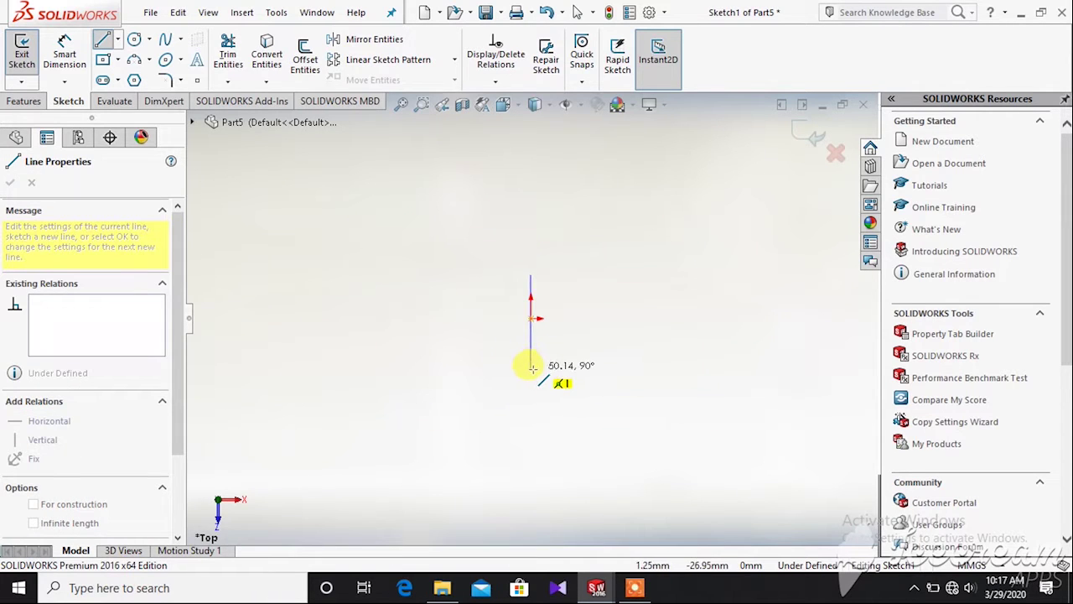
pyautogui.click(530, 367)
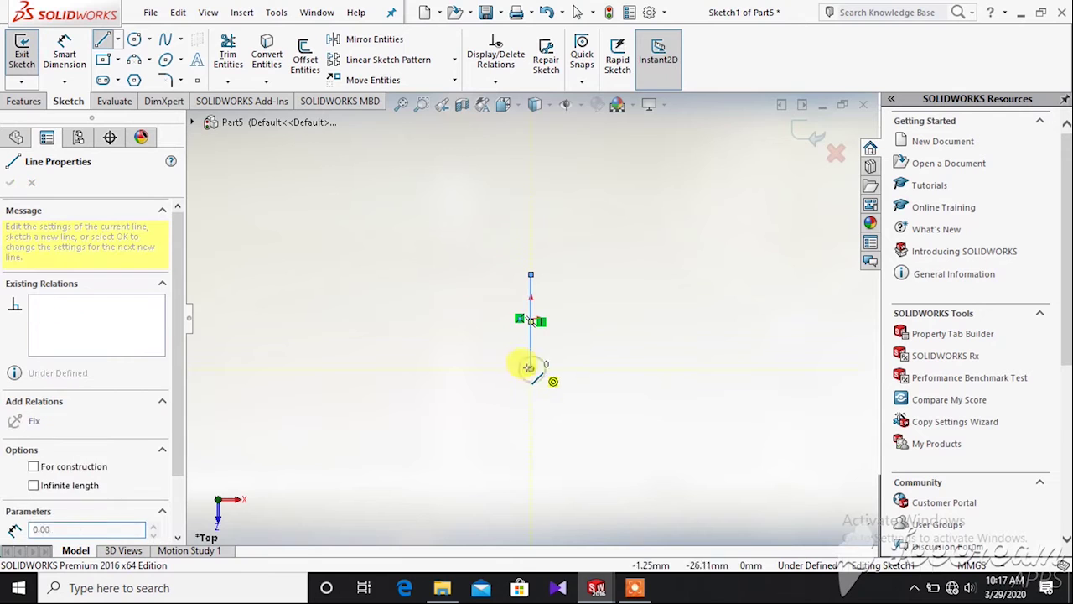
pyautogui.click(315, 368)
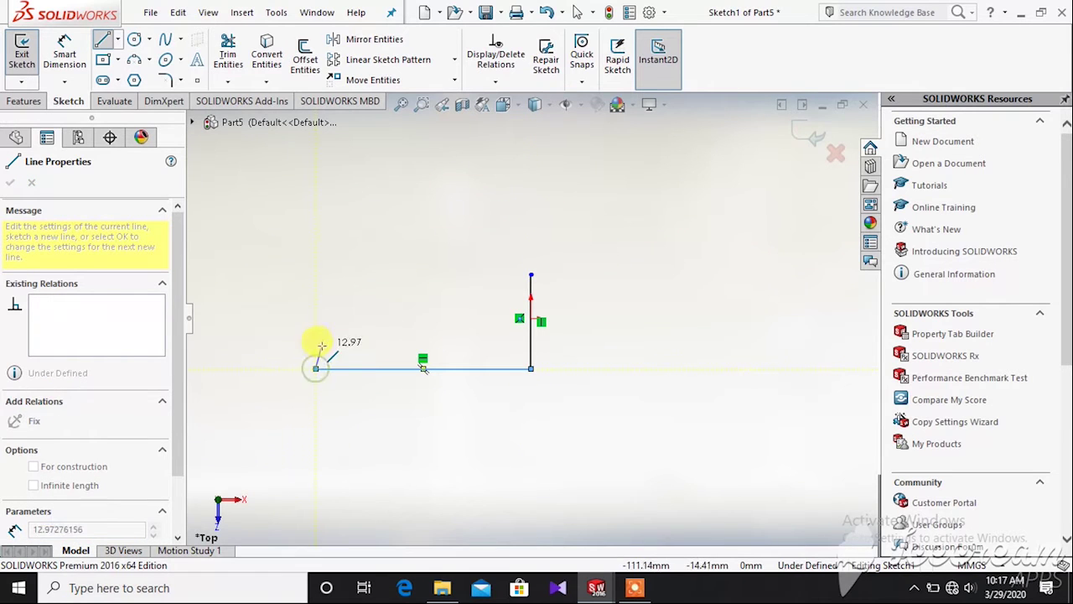
pyautogui.click(359, 321)
pyautogui.click(359, 282)
pyautogui.click(315, 282)
pyautogui.click(315, 271)
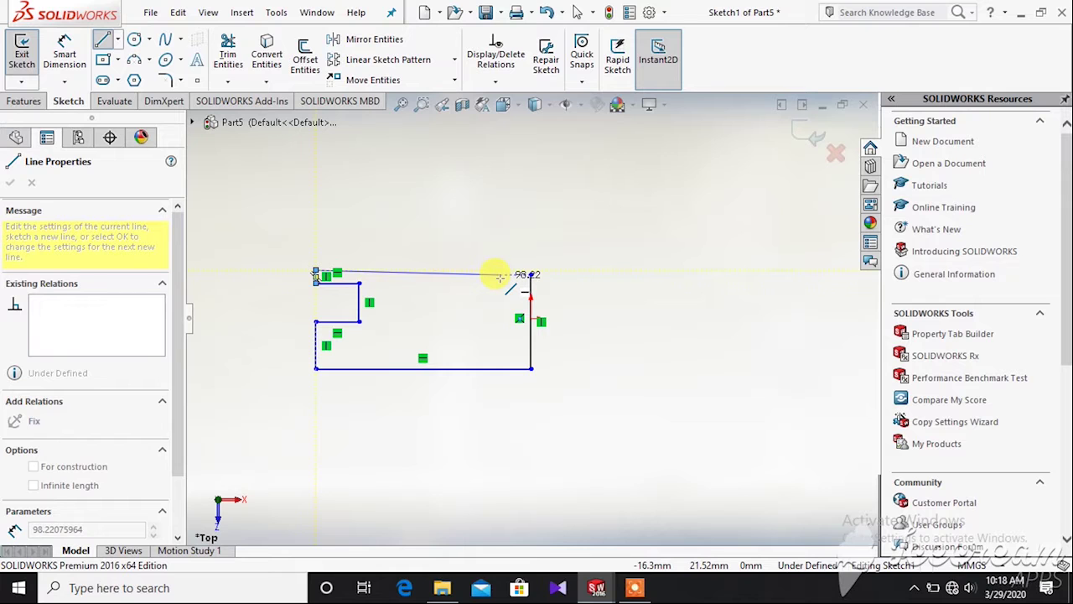
pyautogui.hotkey('ctrl', 'z')
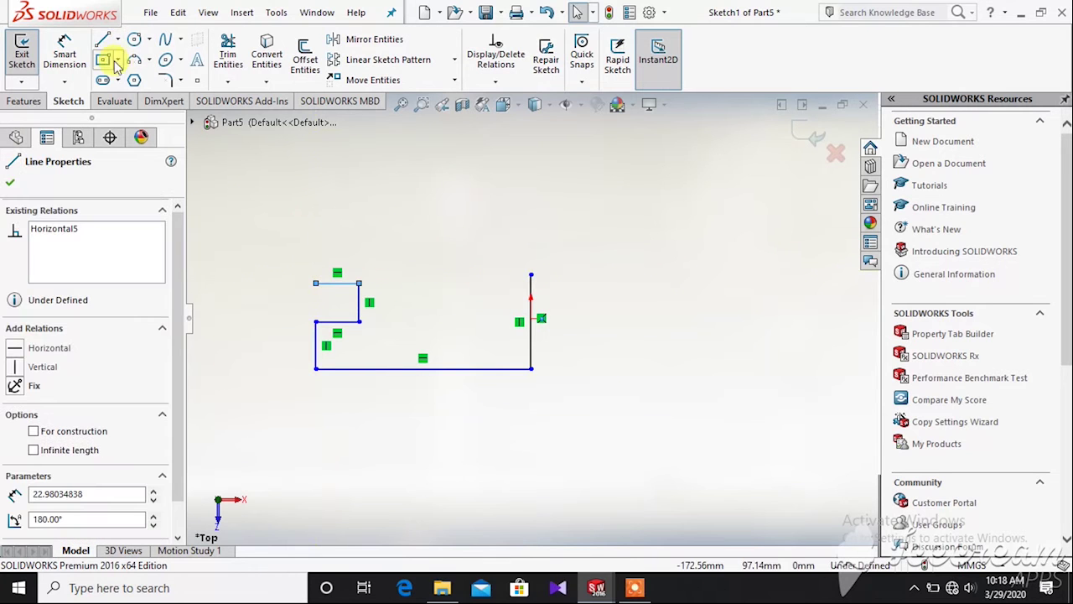
# - Close the profile with a horizontal line from the vertical centre line's upper end and a short vertical line about 4.6 mm long to the notch
pyautogui.click(102, 40)
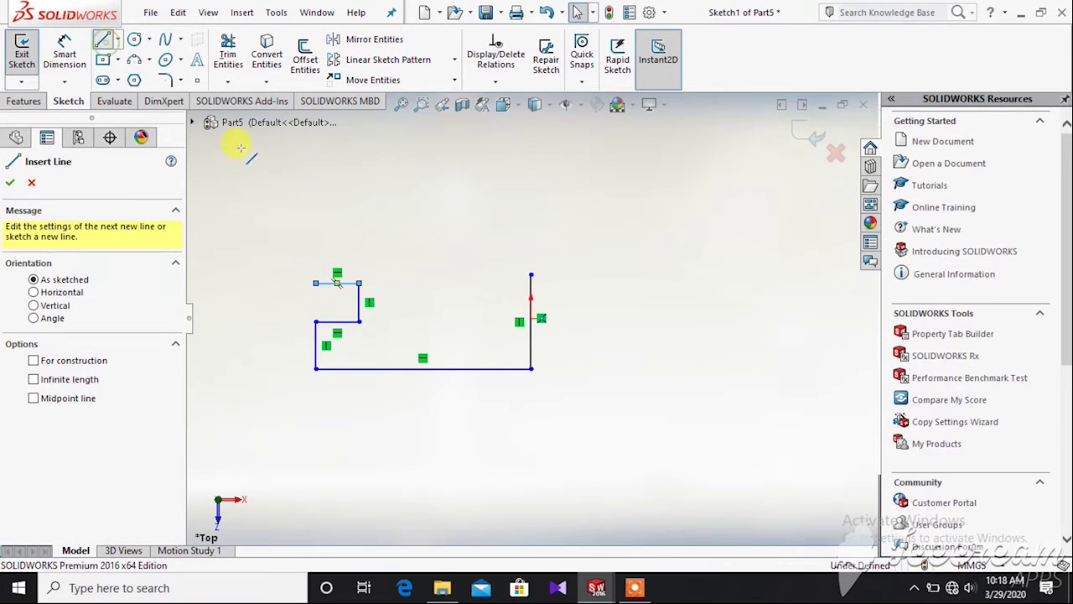
pyautogui.click(531, 274)
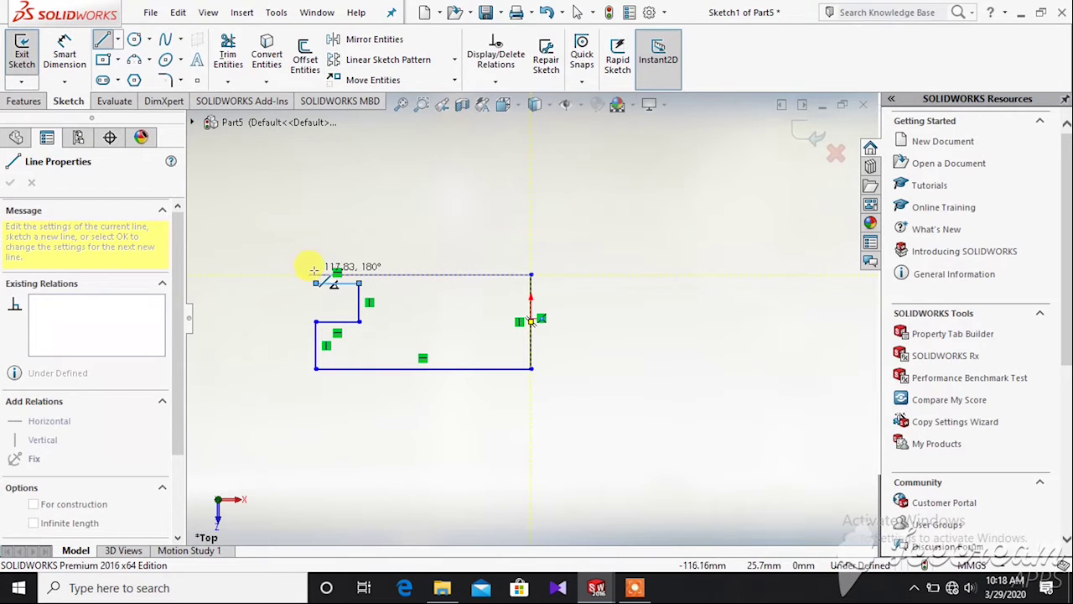
pyautogui.click(315, 272)
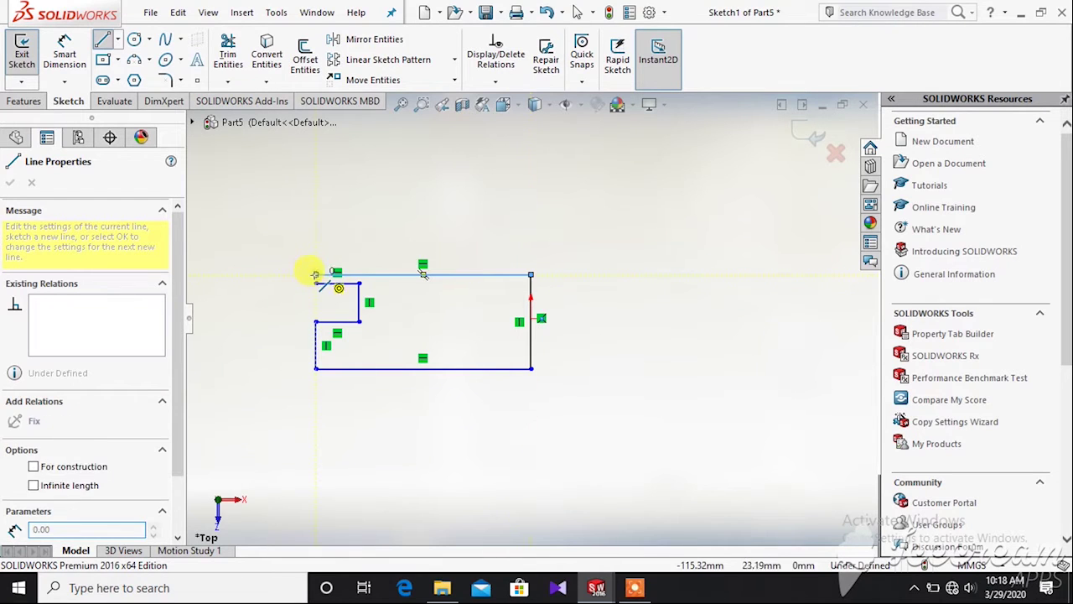
pyautogui.click(317, 277)
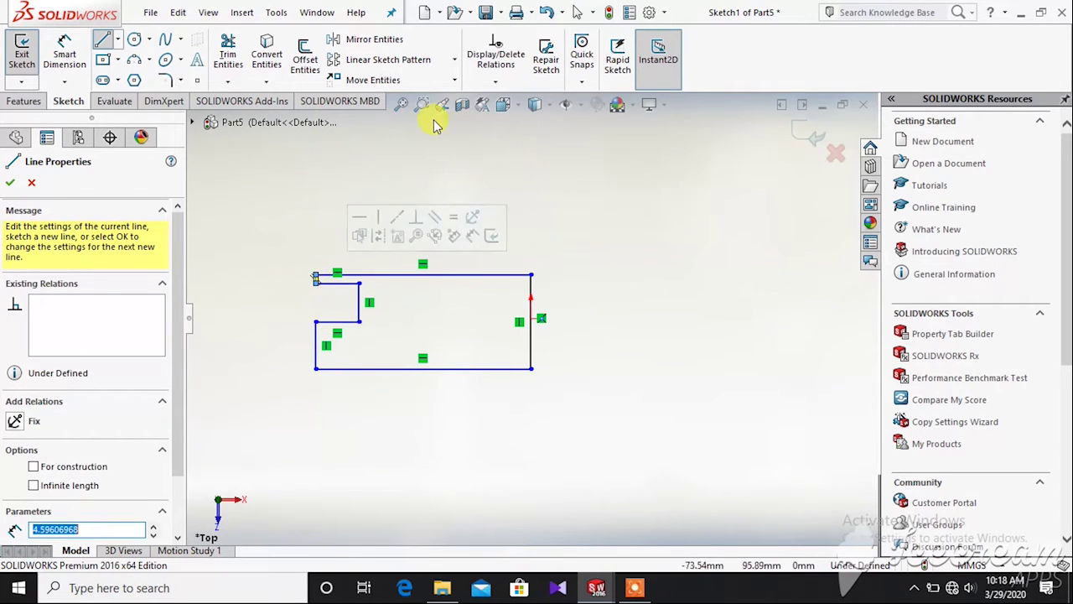
# - Dimension the vertical line through the origin to 30 mm
pyautogui.click(67, 46)
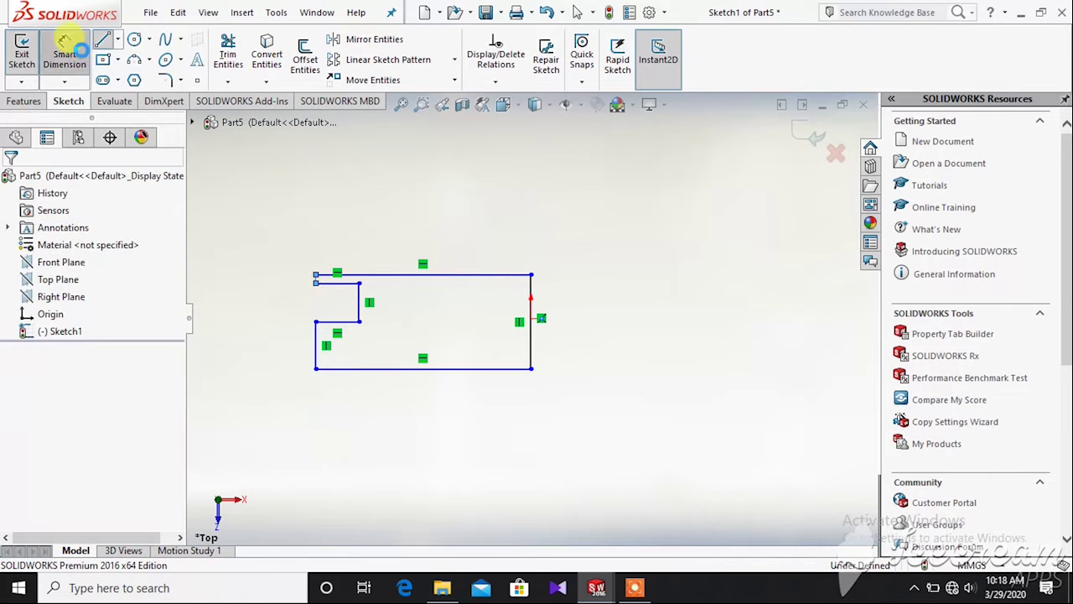
pyautogui.click(532, 343)
pyautogui.click(614, 349)
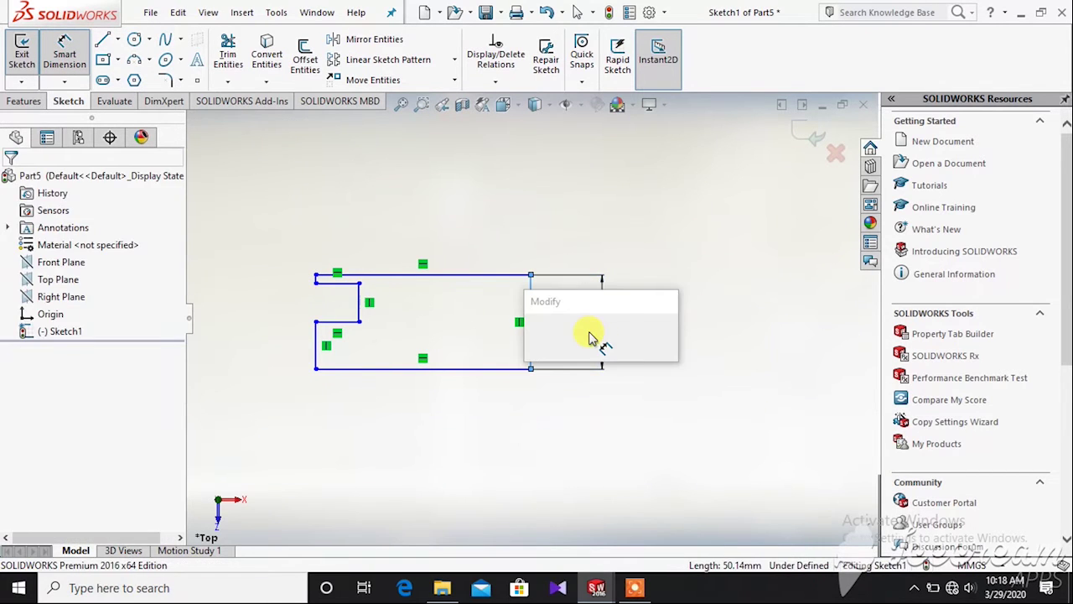
pyautogui.write('30')
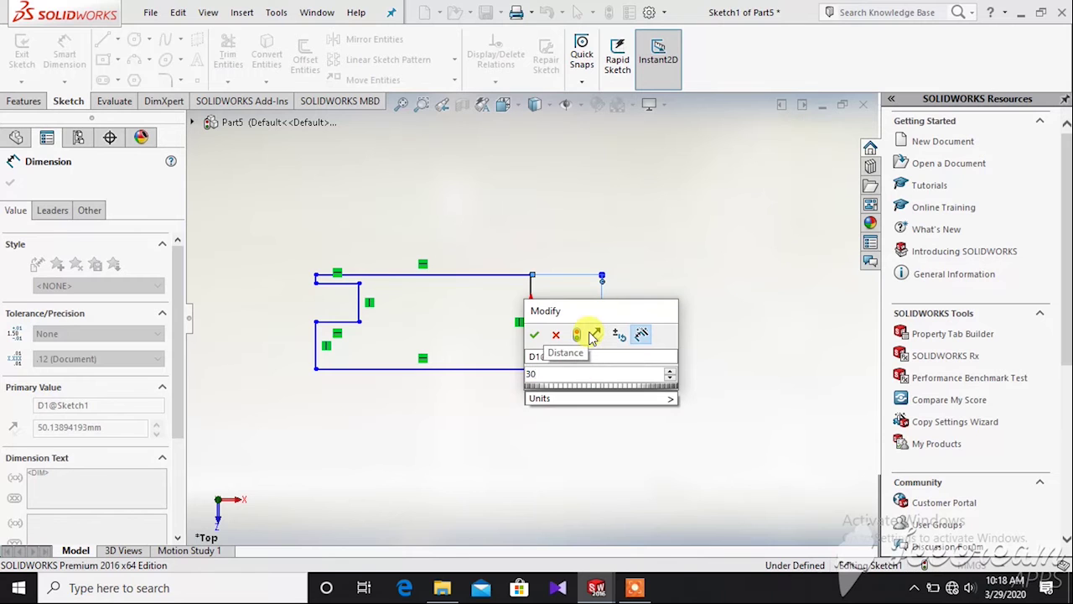
pyautogui.press('Return')
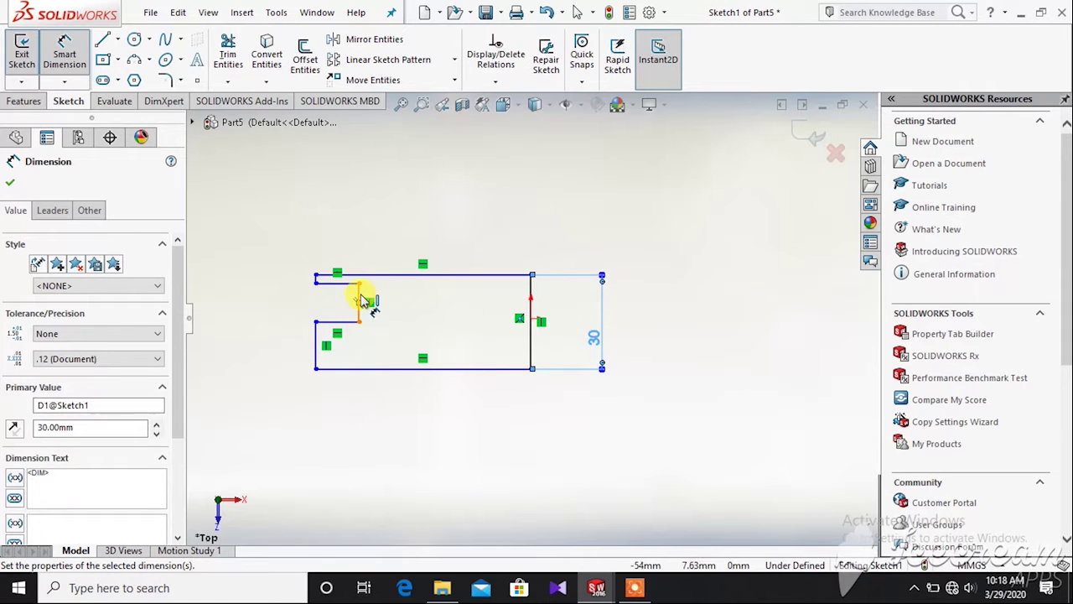
# - Dimension the notch's inner vertical edge to 10 mm
pyautogui.click(361, 300)
pyautogui.click(412, 300)
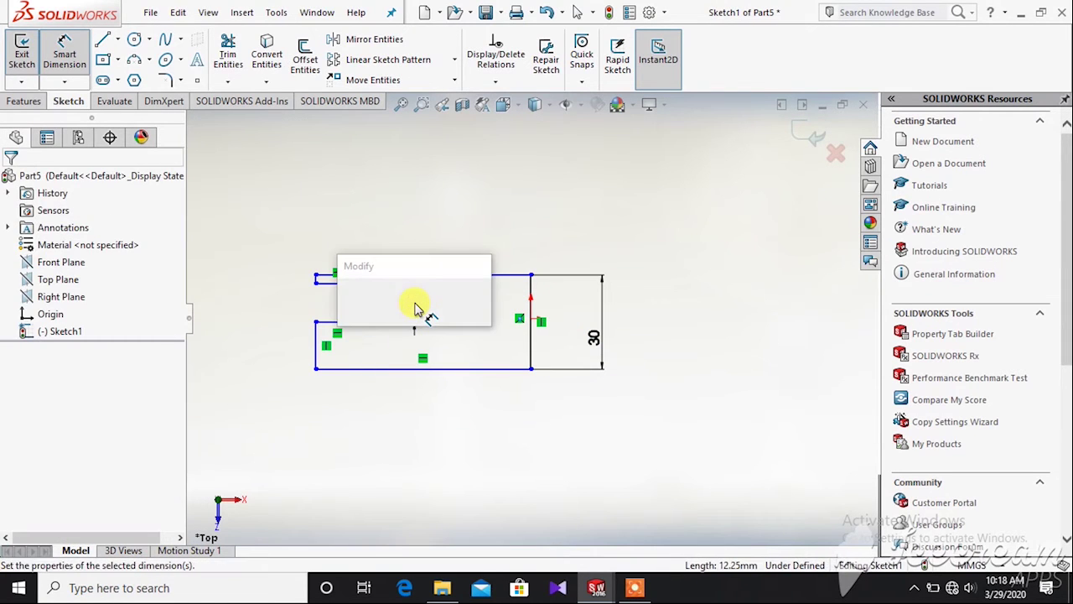
pyautogui.write('10')
pyautogui.press('Return')
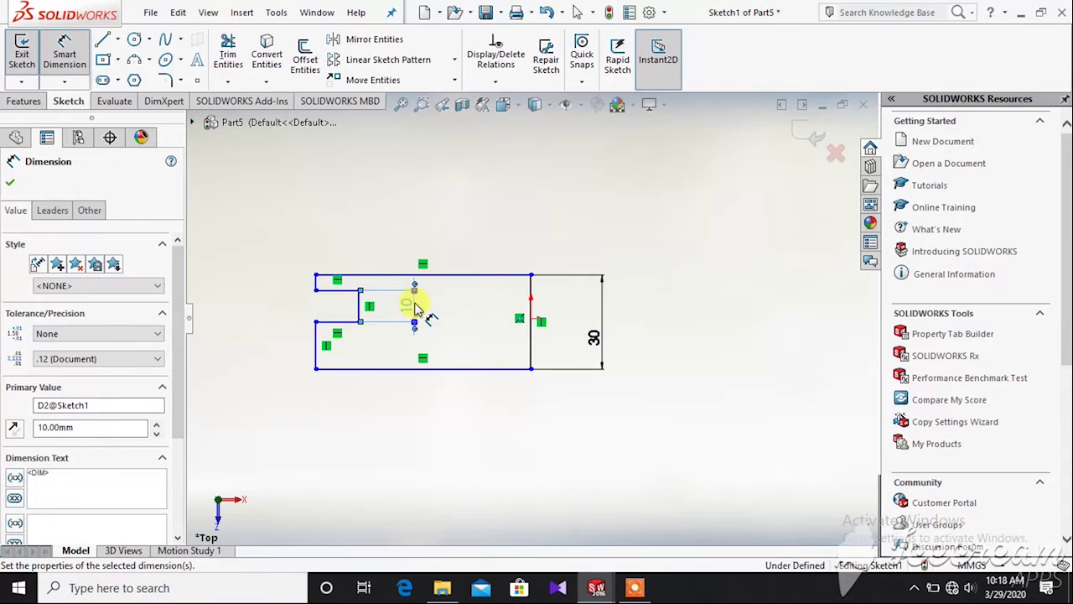
# - Add Parallel and Equal relations between the two short outer vertical edges above and below the notch
pyautogui.scroll(1, 304, 271)
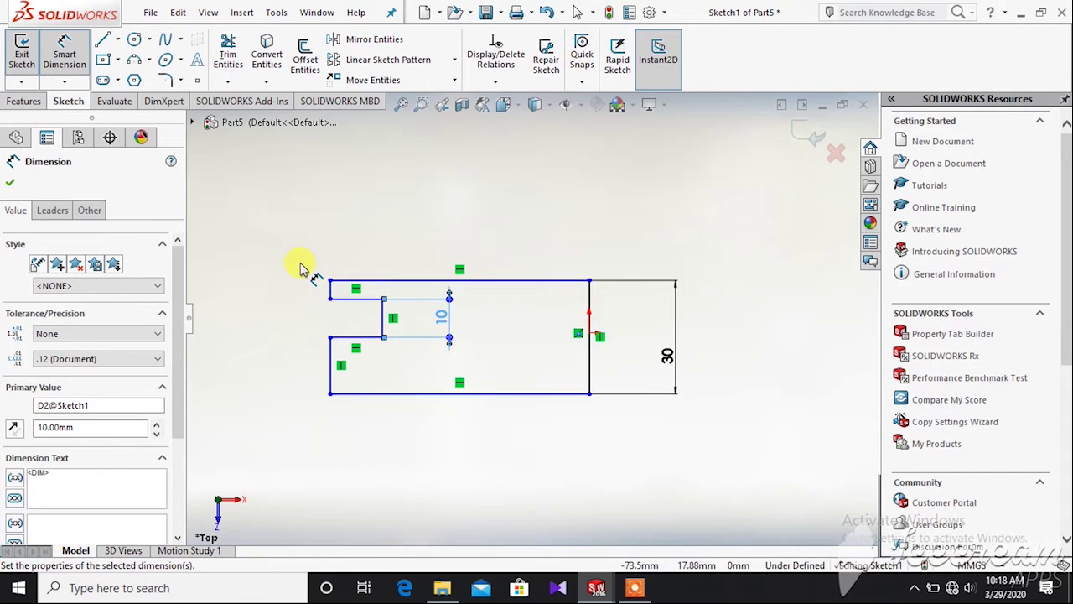
pyautogui.click(496, 81)
pyautogui.click(510, 118)
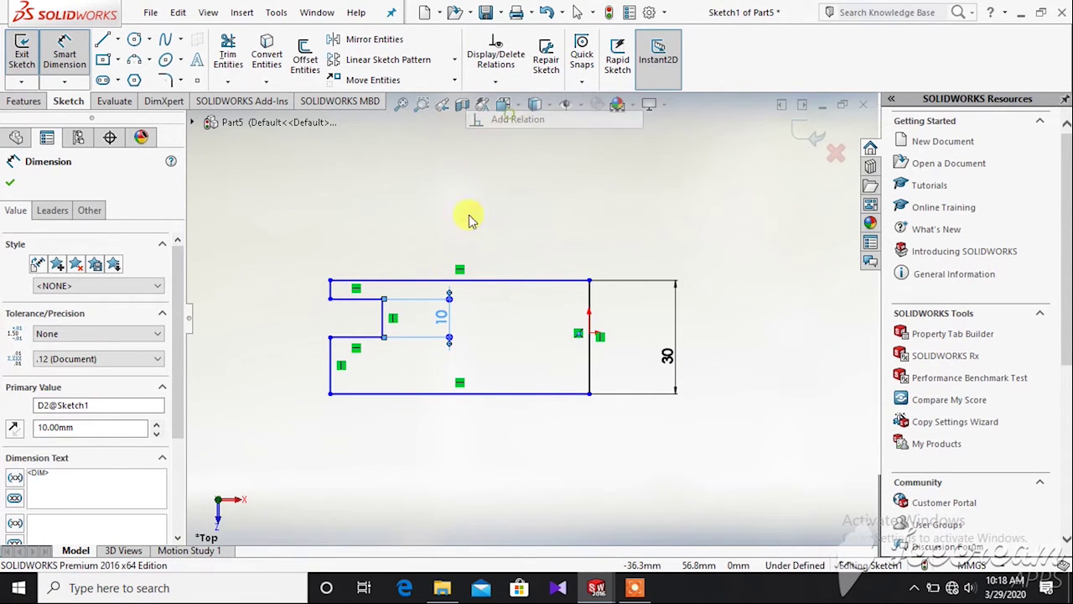
pyautogui.scroll(2, 348, 361)
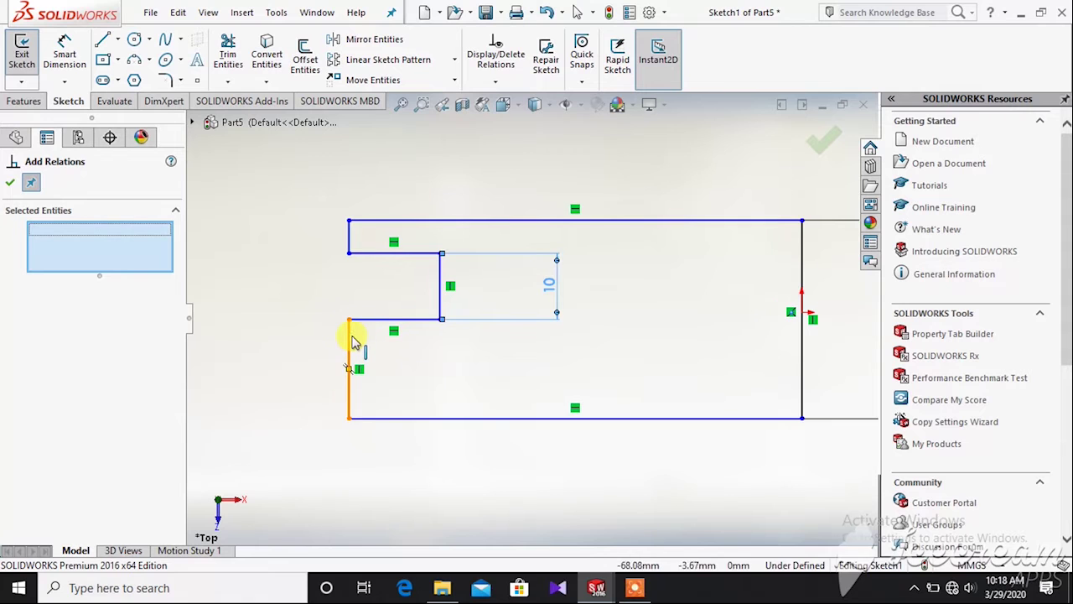
pyautogui.click(352, 337)
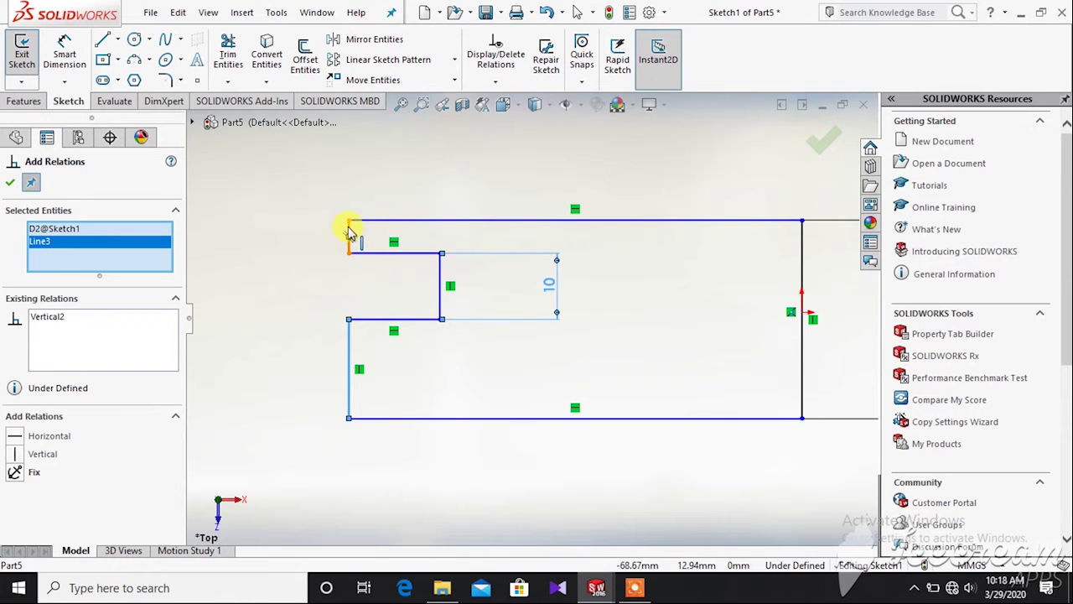
pyautogui.scroll(5, 351, 233)
pyautogui.click(493, 264)
pyautogui.scroll(-4, 319, 320)
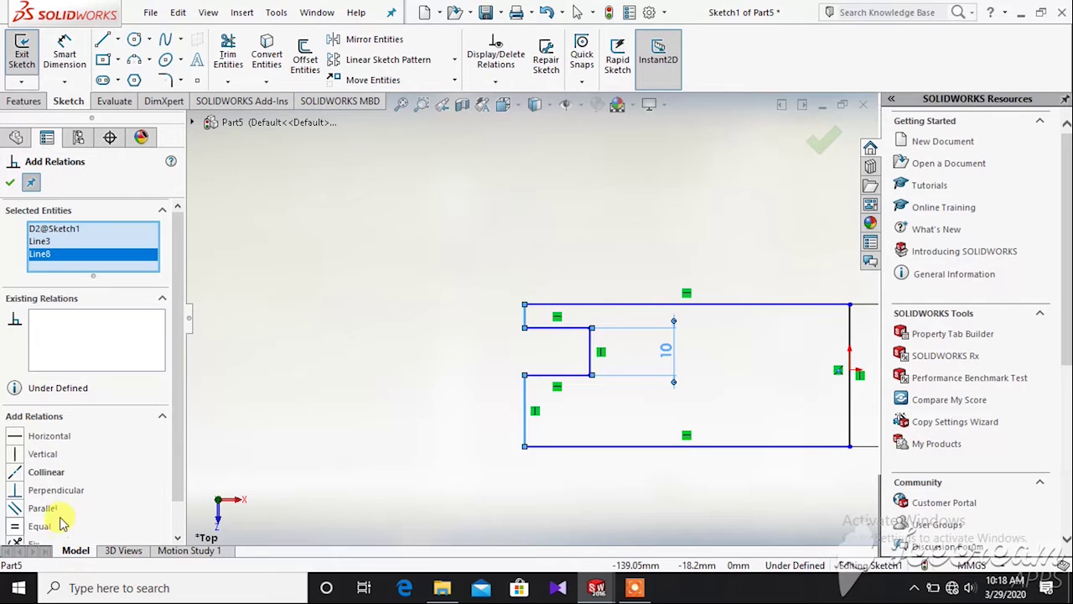
pyautogui.click(16, 509)
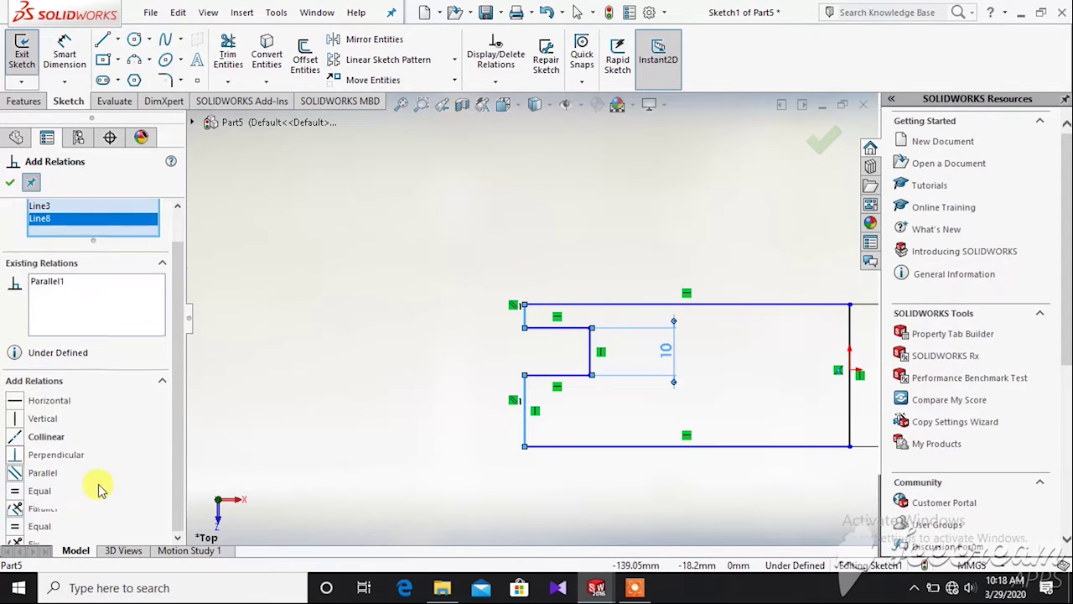
pyautogui.click(17, 493)
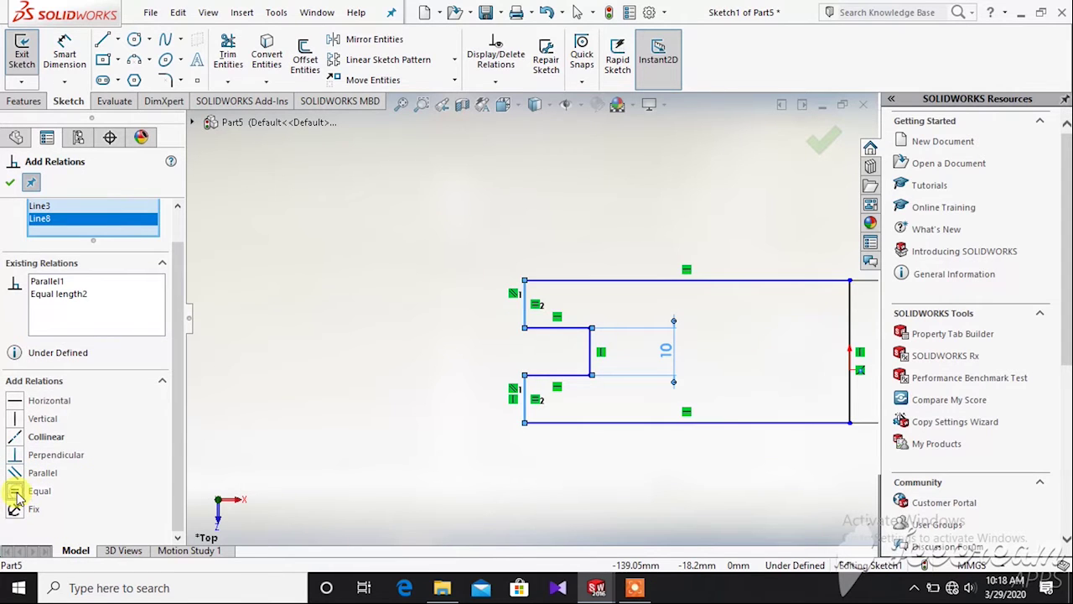
pyautogui.click(10, 184)
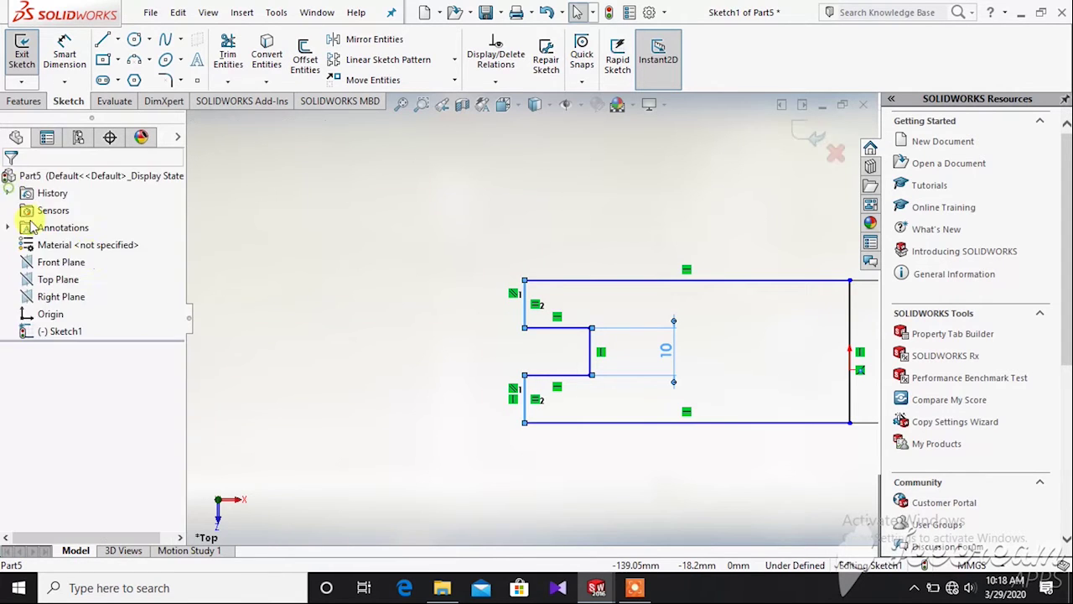
# - Revolve the notched profile 360 degrees as a Blind boss about the vertical line through the origin
pyautogui.scroll(3, 530, 319)
pyautogui.moveTo(654, 411)
pyautogui.mouseDown(button='middle')
pyautogui.moveTo(616, 413)
pyautogui.moveTo(690, 430)
pyautogui.moveTo(711, 414)
pyautogui.moveTo(632, 414)
pyautogui.moveTo(647, 404)
pyautogui.mouseUp(button='middle')
pyautogui.scroll(-1, 702, 386)
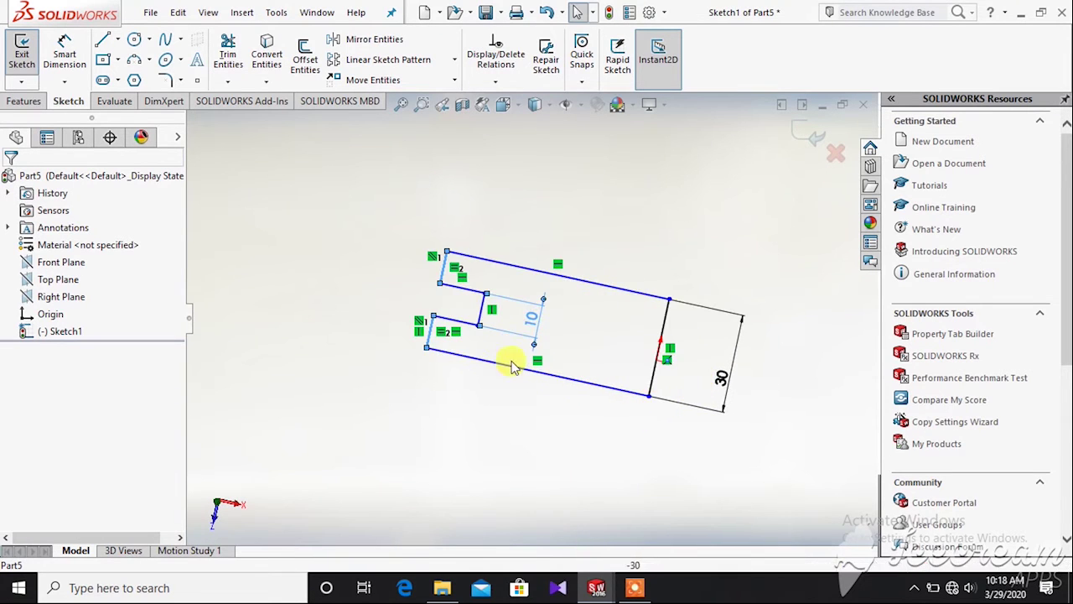
pyautogui.click(34, 106)
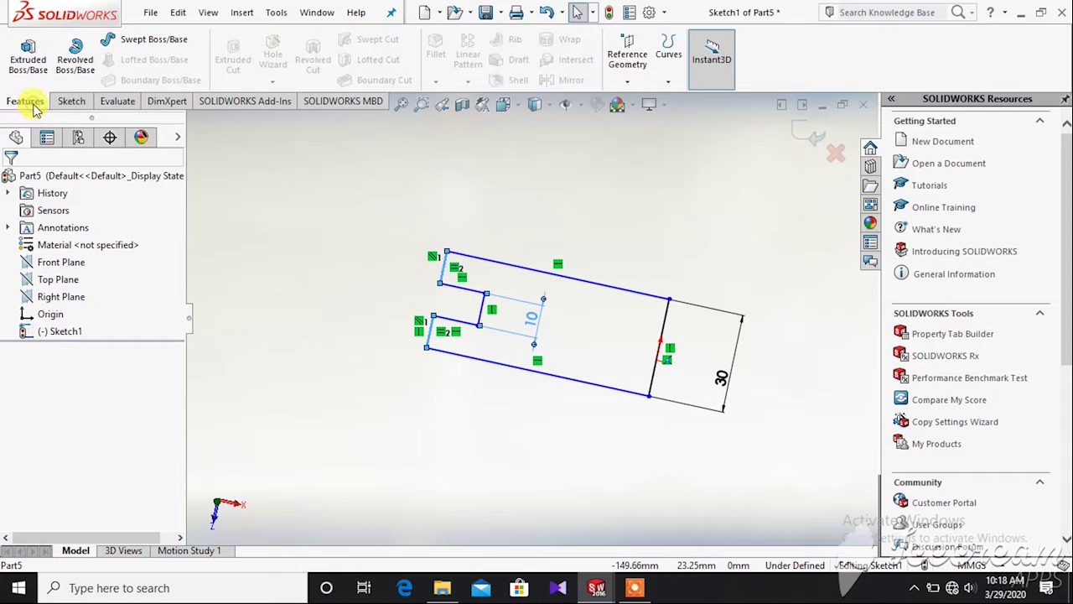
pyautogui.click(75, 58)
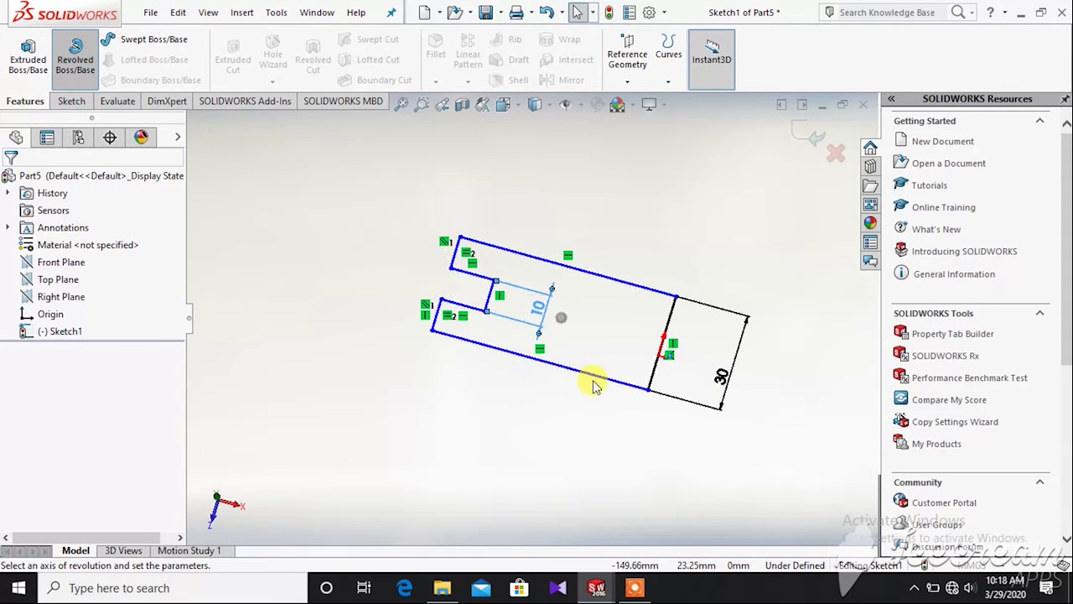
pyautogui.scroll(-5, 637, 352)
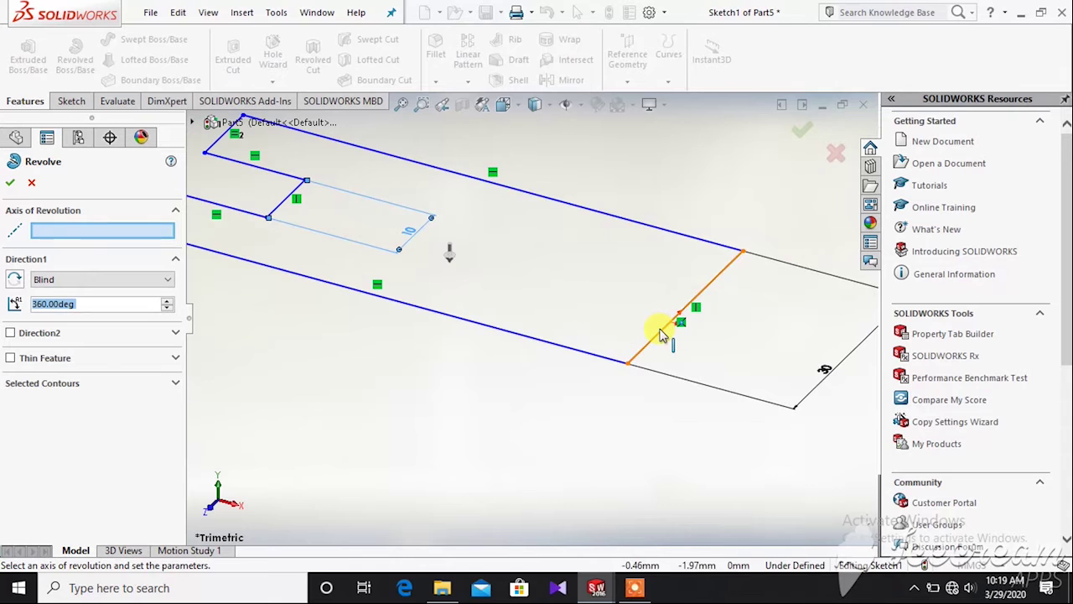
pyautogui.click(662, 336)
pyautogui.scroll(2, 608, 384)
pyautogui.scroll(3, 608, 383)
pyautogui.moveTo(834, 352); pyautogui.dragTo(814, 337, button='middle')
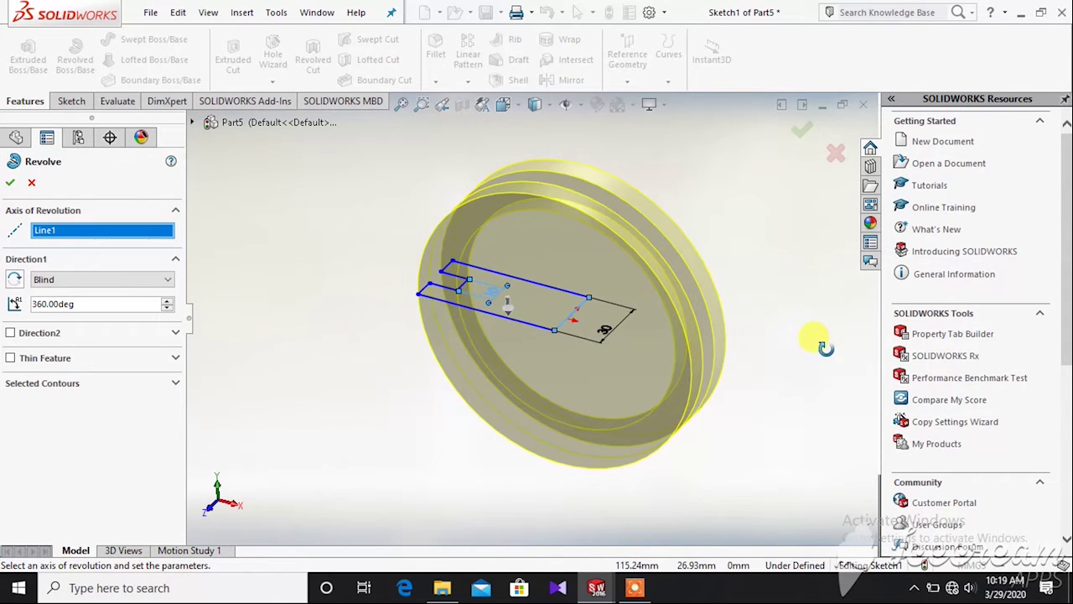
pyautogui.click(10, 182)
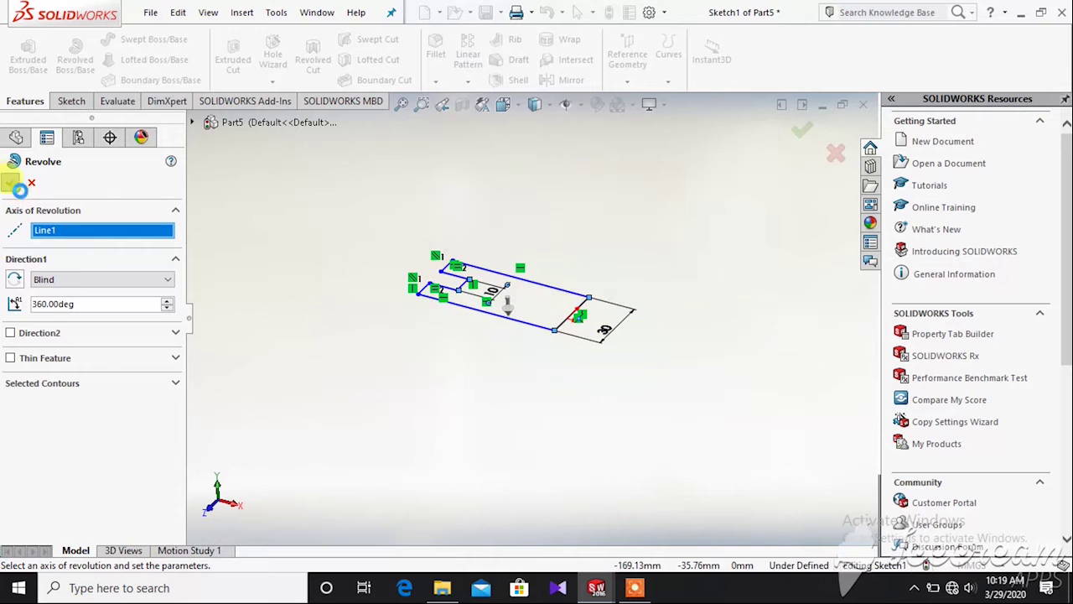
# - Reopen the revolved feature's profile sketch for editing
pyautogui.moveTo(211, 263); pyautogui.dragTo(472, 335, button='middle')
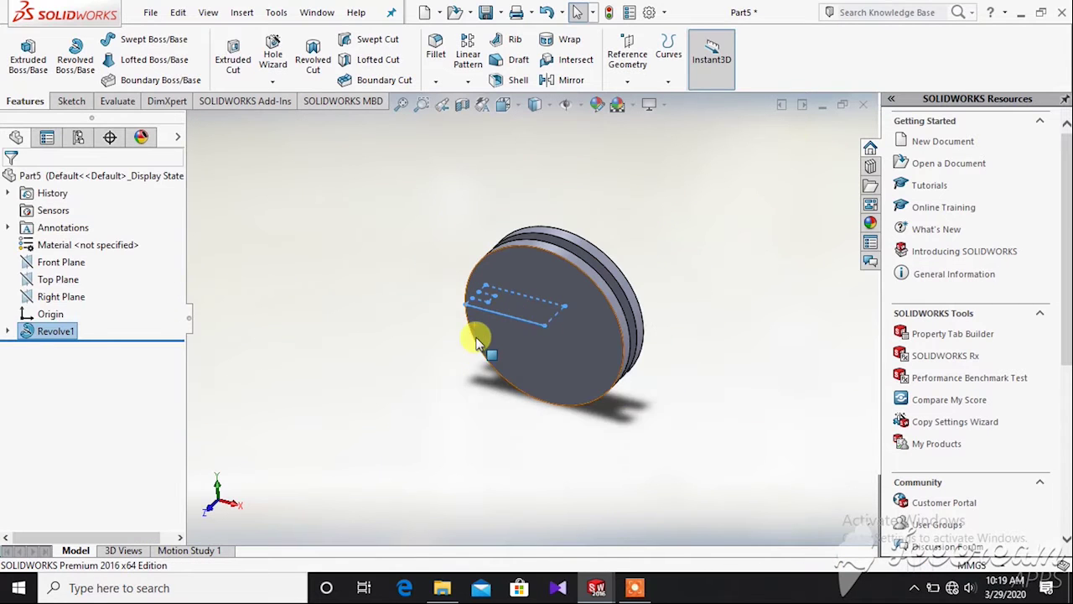
pyautogui.moveTo(682, 371); pyautogui.dragTo(697, 295, button='middle')
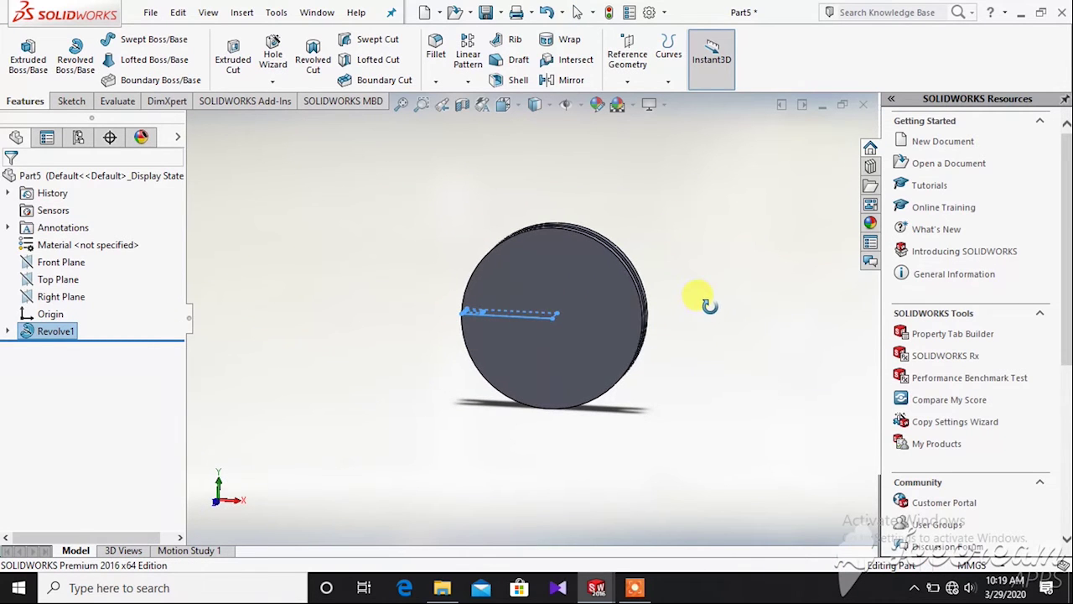
pyautogui.click(7, 333)
pyautogui.click(76, 348)
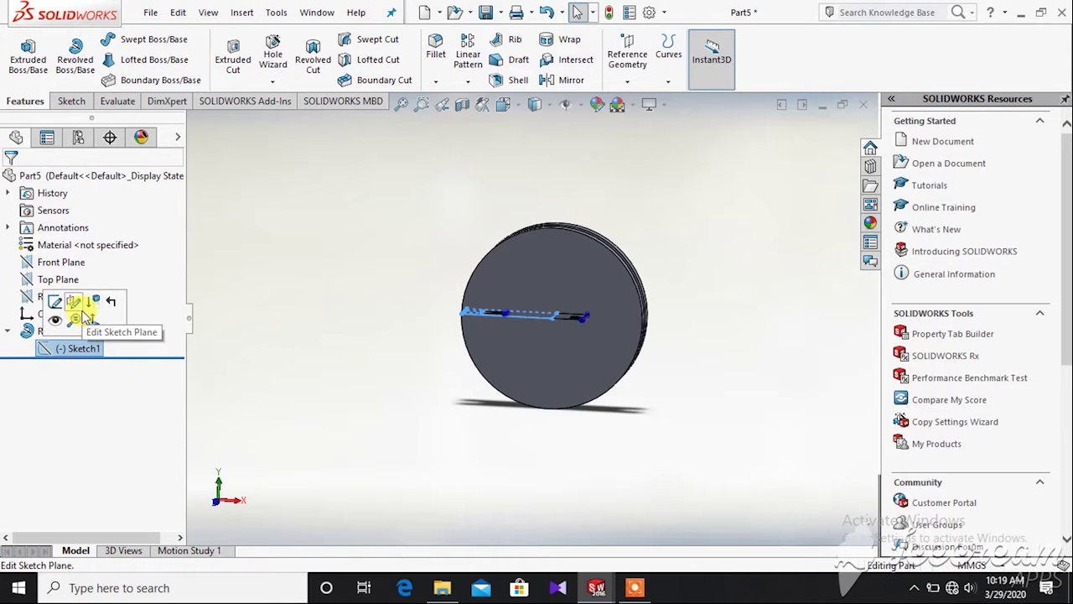
pyautogui.click(55, 302)
pyautogui.moveTo(327, 340); pyautogui.dragTo(349, 436, button='middle')
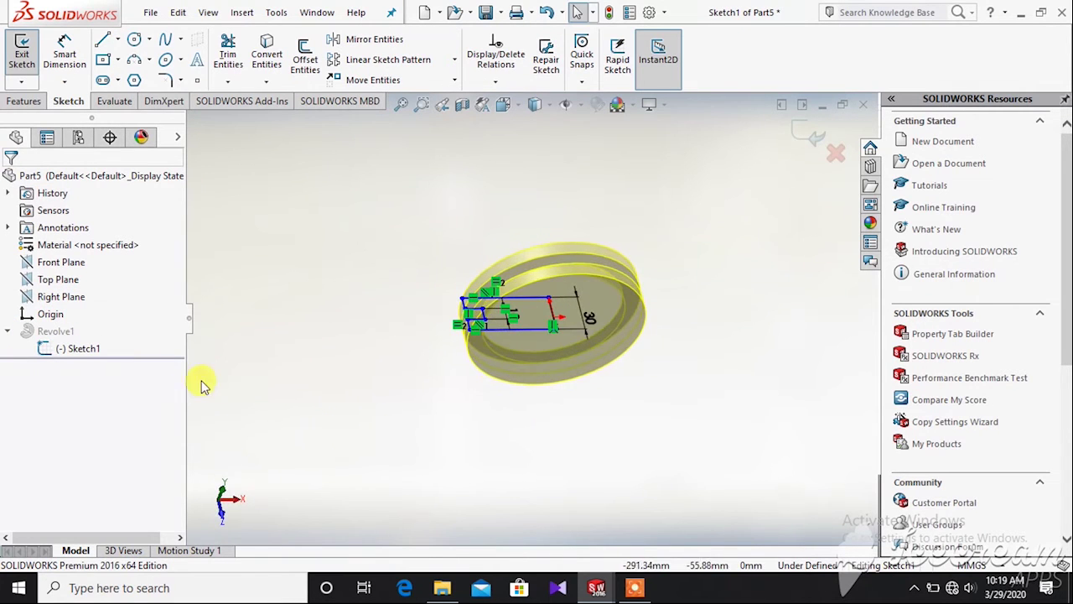
pyautogui.scroll(-5, 575, 304)
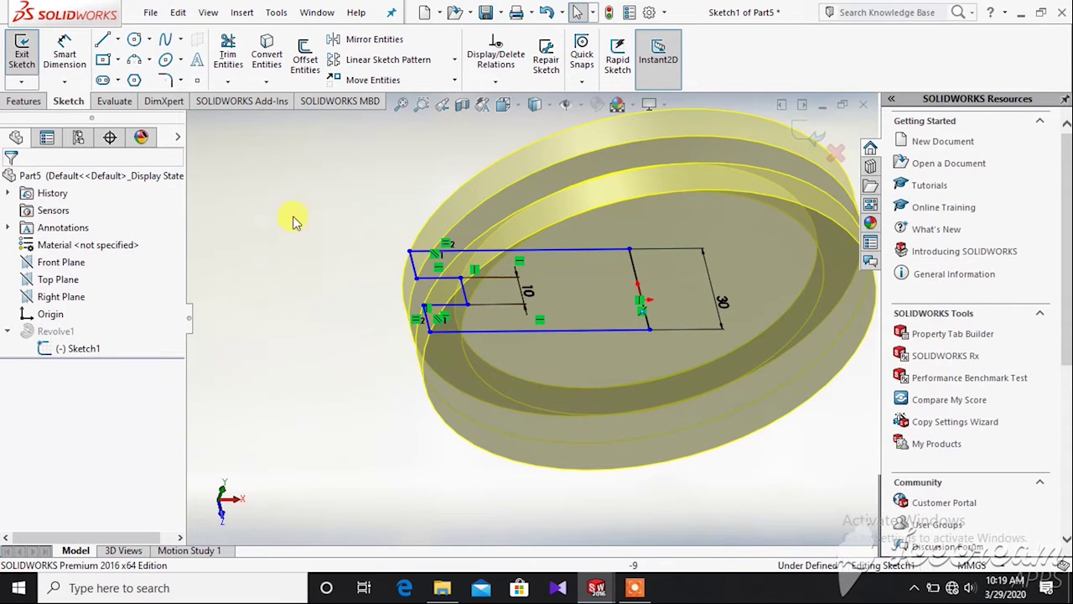
# - Dimension the profile's upper outer horizontal line to 20 mm
pyautogui.click(64, 54)
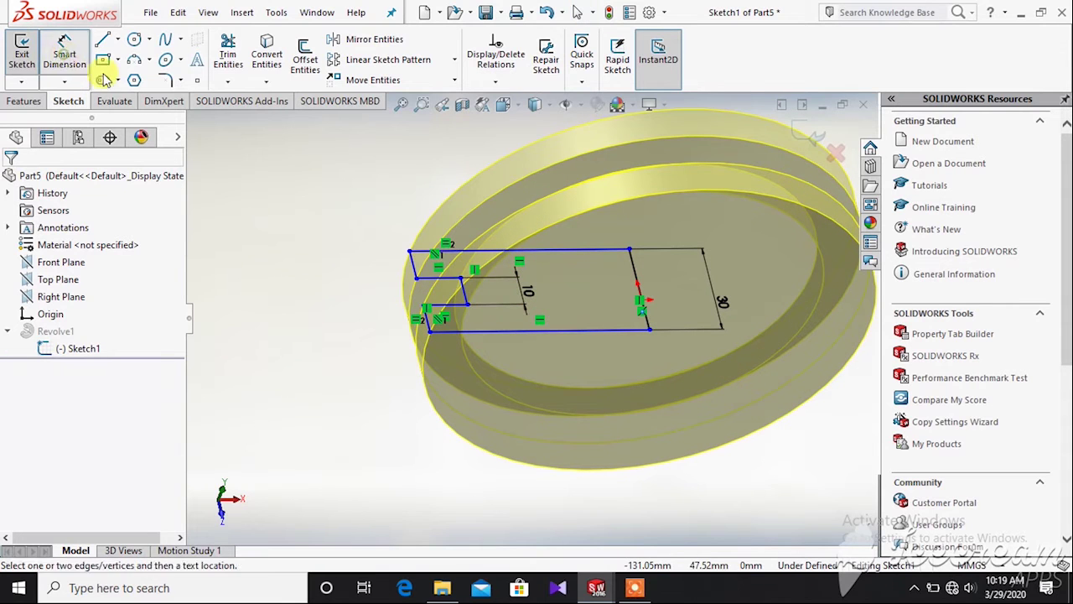
pyautogui.click(599, 256)
pyautogui.click(514, 206)
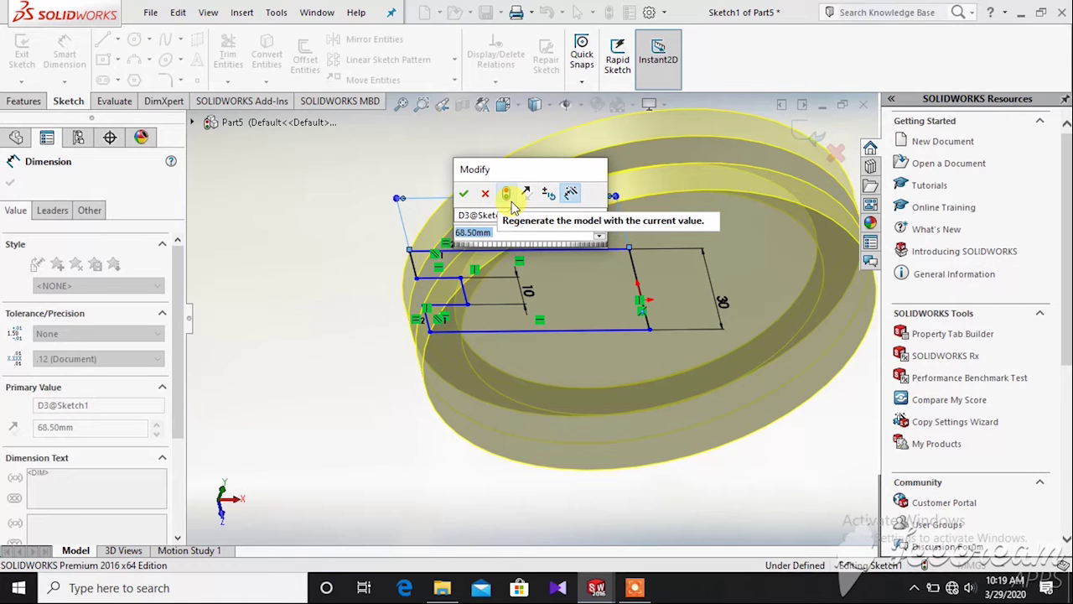
pyautogui.write('20')
pyautogui.press('Return')
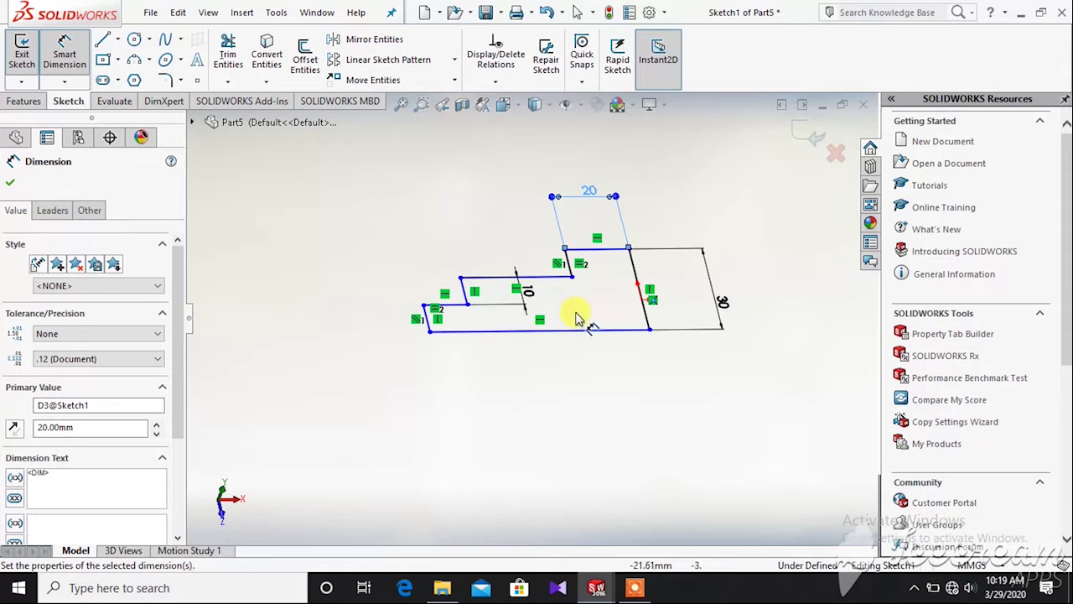
# - Set the upper outer horizontal line's length to 200 mm
pyautogui.doubleClick(590, 195)
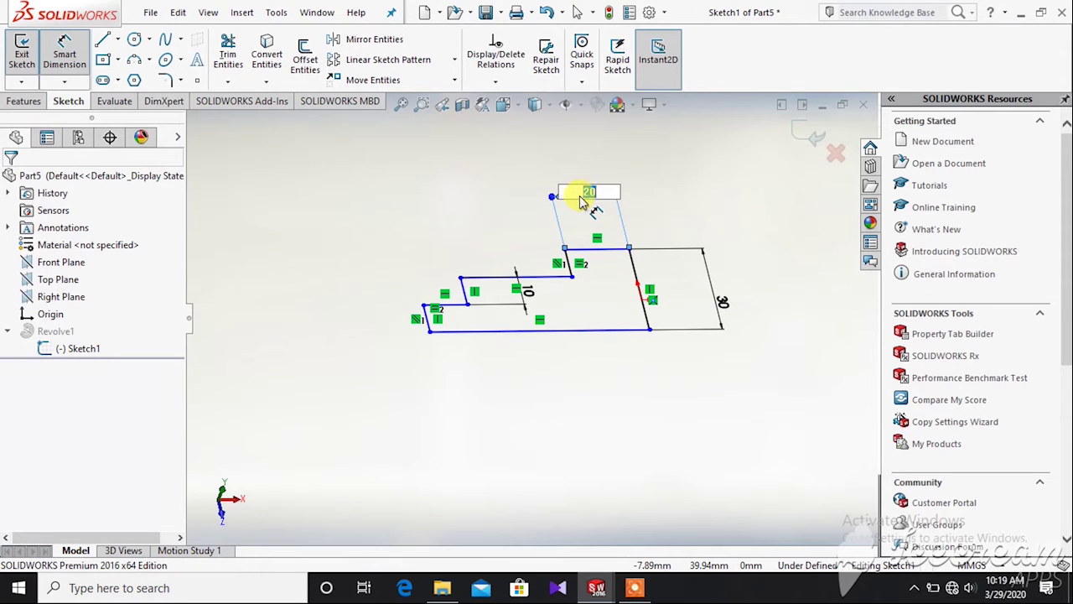
pyautogui.press('Return')
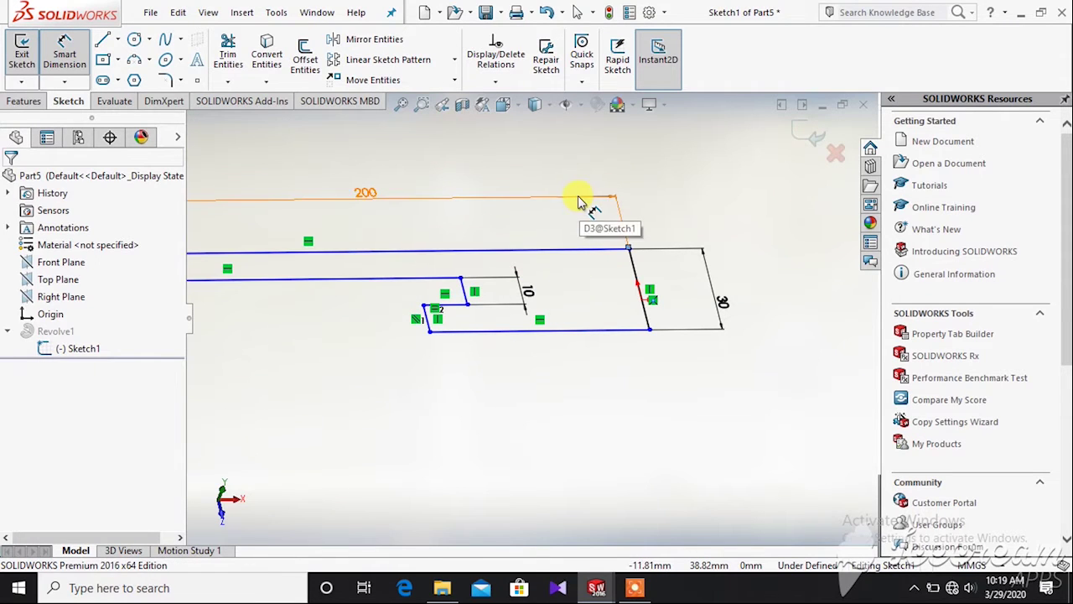
pyautogui.scroll(3, 503, 203)
pyautogui.scroll(-2, 460, 280)
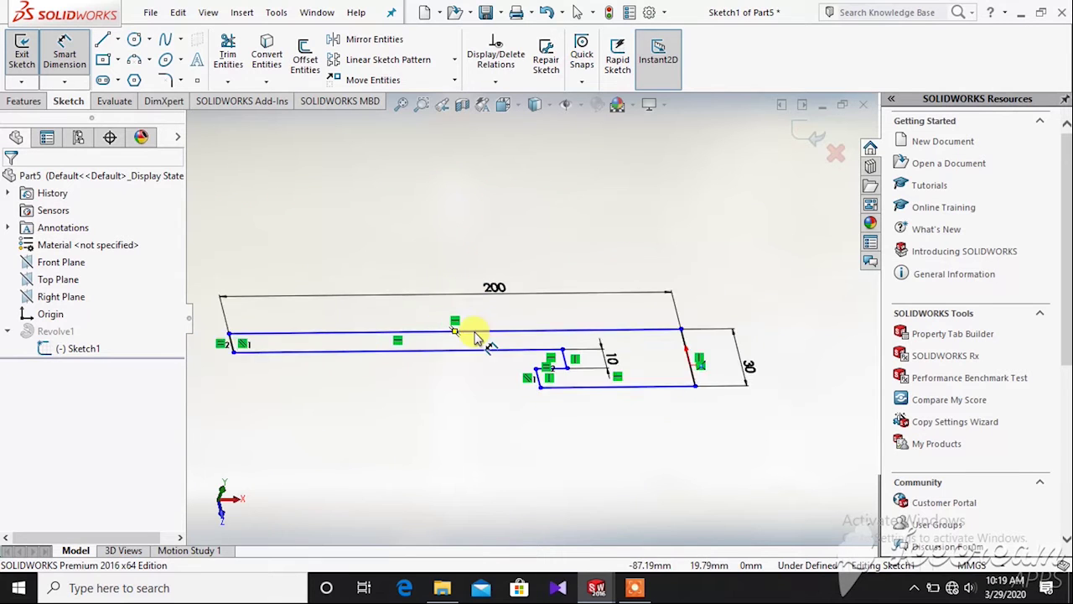
# - Add an Equal relation between the profile's upper and lower outer horizontal lines
pyautogui.scroll(2, 473, 335)
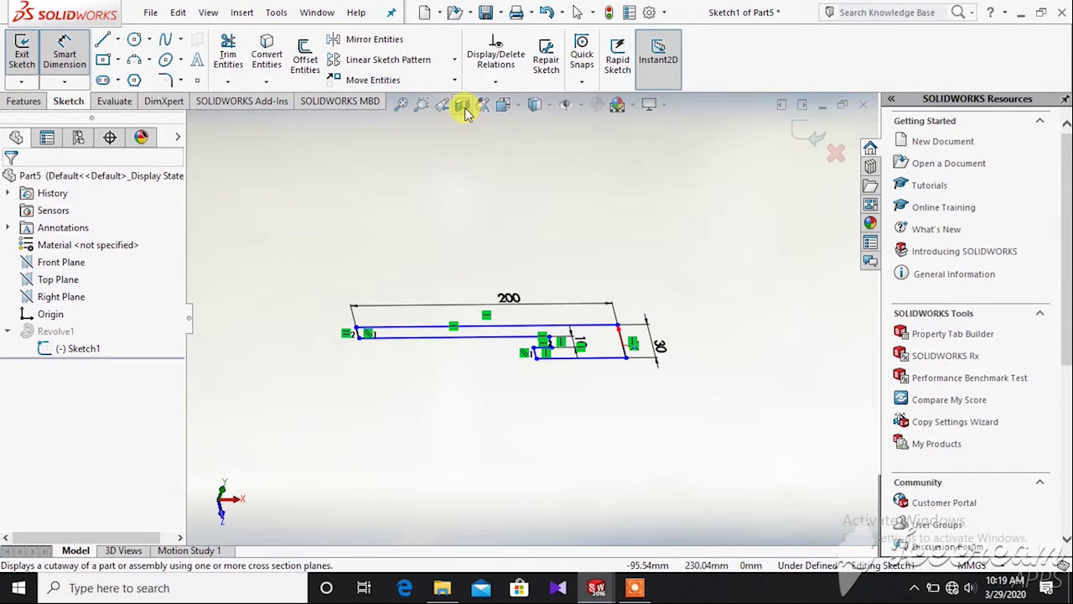
pyautogui.click(495, 80)
pyautogui.click(507, 119)
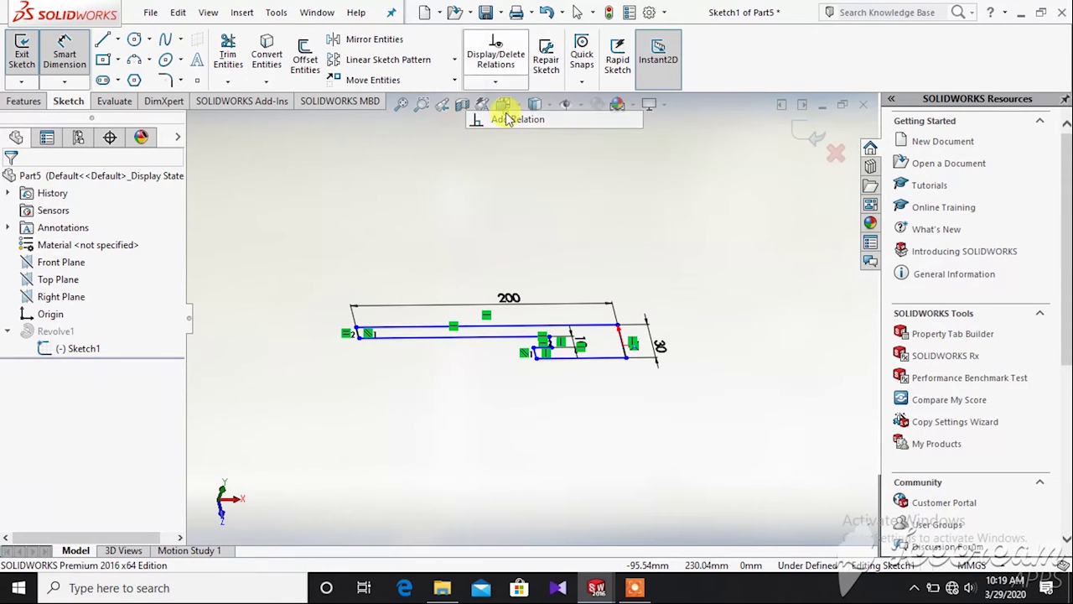
pyautogui.scroll(-4, 502, 308)
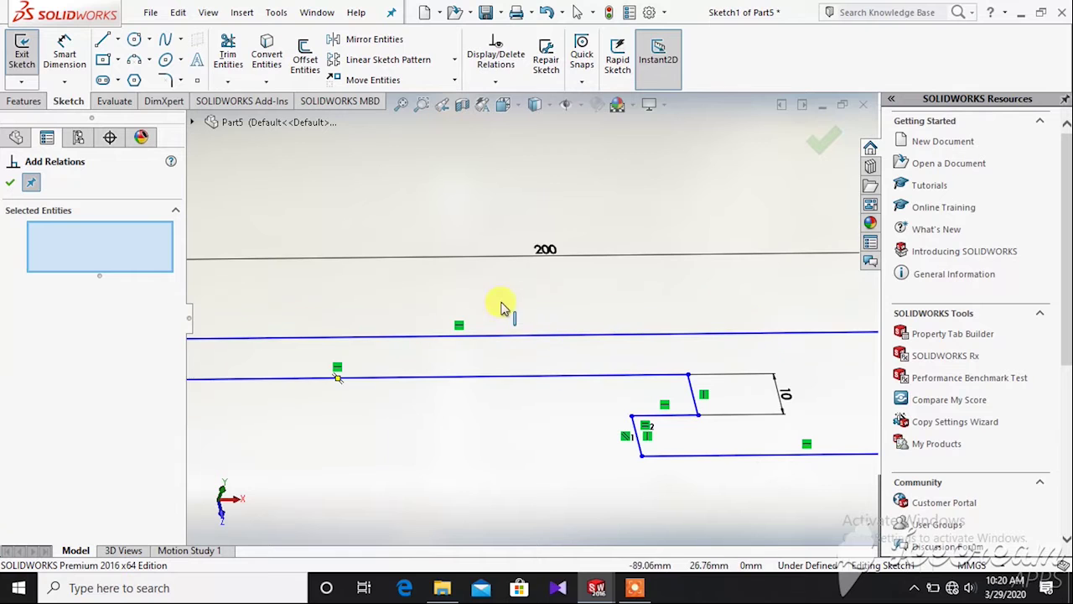
pyautogui.click(549, 334)
pyautogui.scroll(5, 550, 332)
pyautogui.scroll(-5, 618, 356)
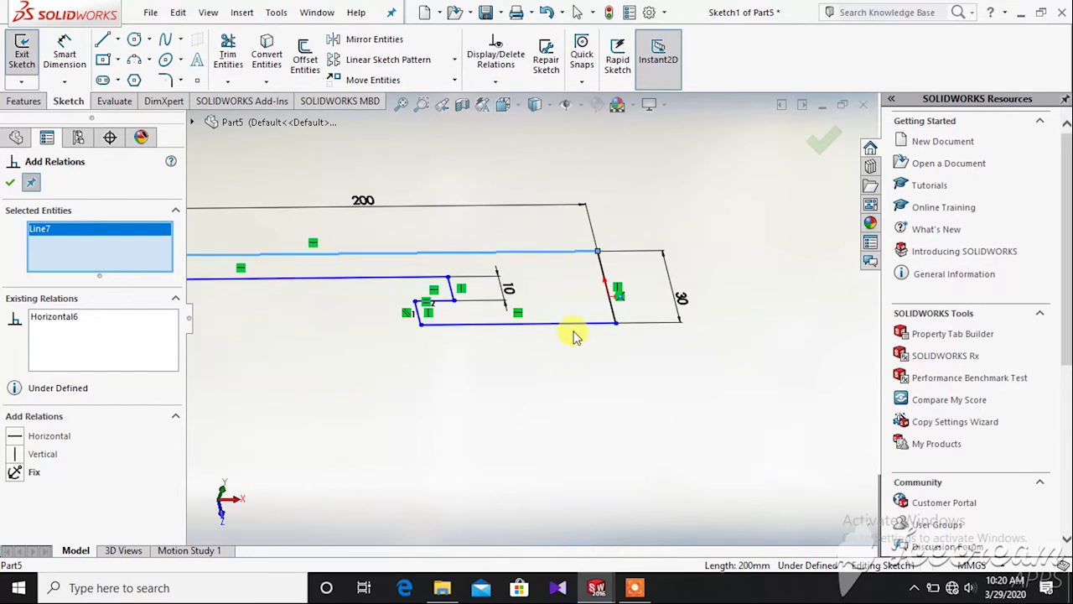
pyautogui.click(576, 319)
pyautogui.scroll(3, 381, 388)
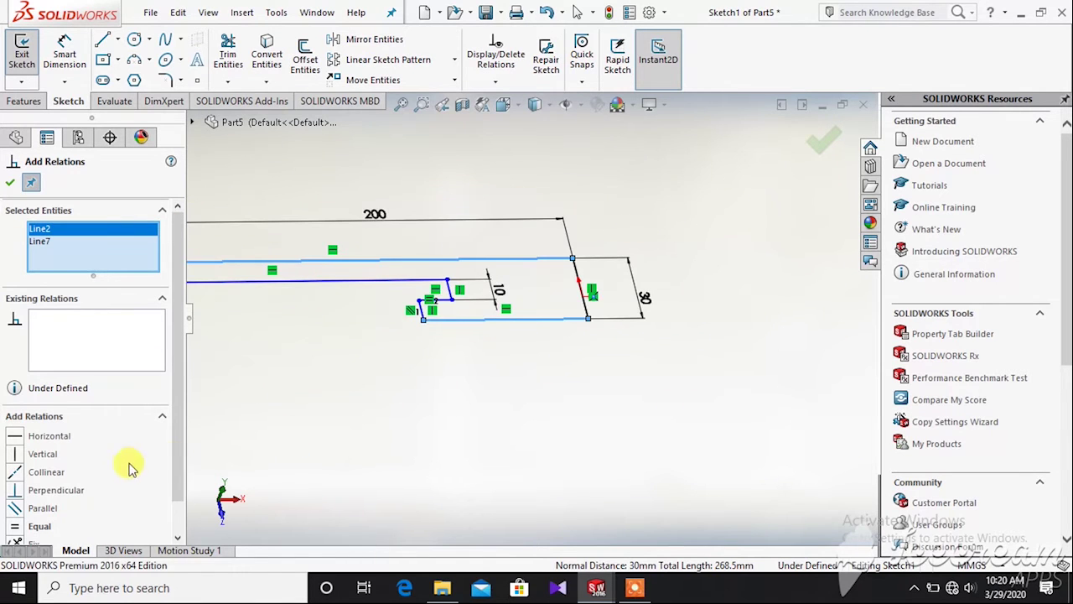
pyautogui.click(15, 529)
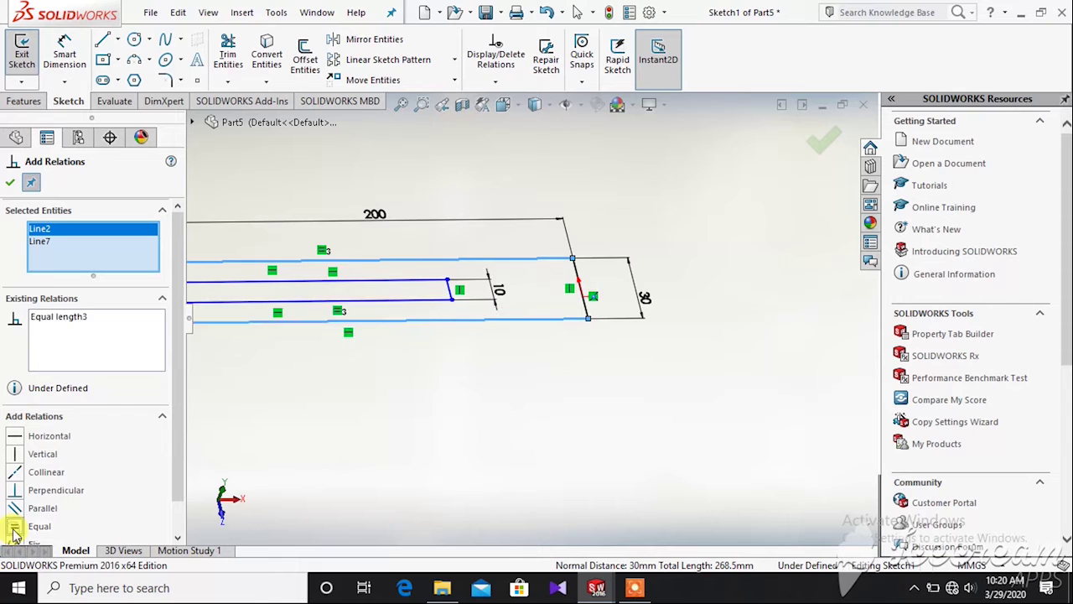
pyautogui.scroll(3, 347, 462)
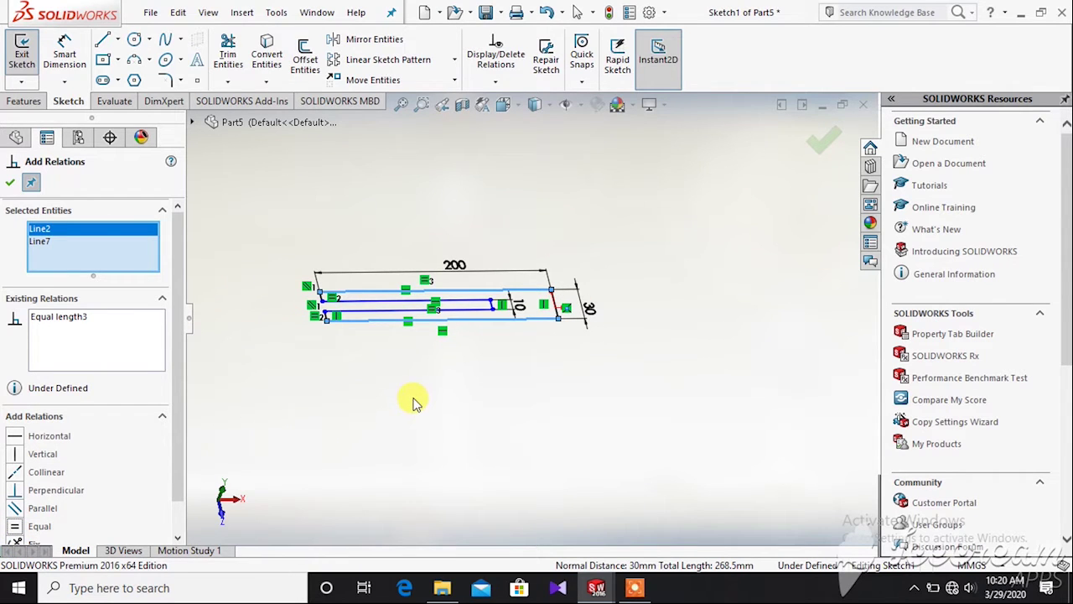
pyautogui.click(7, 183)
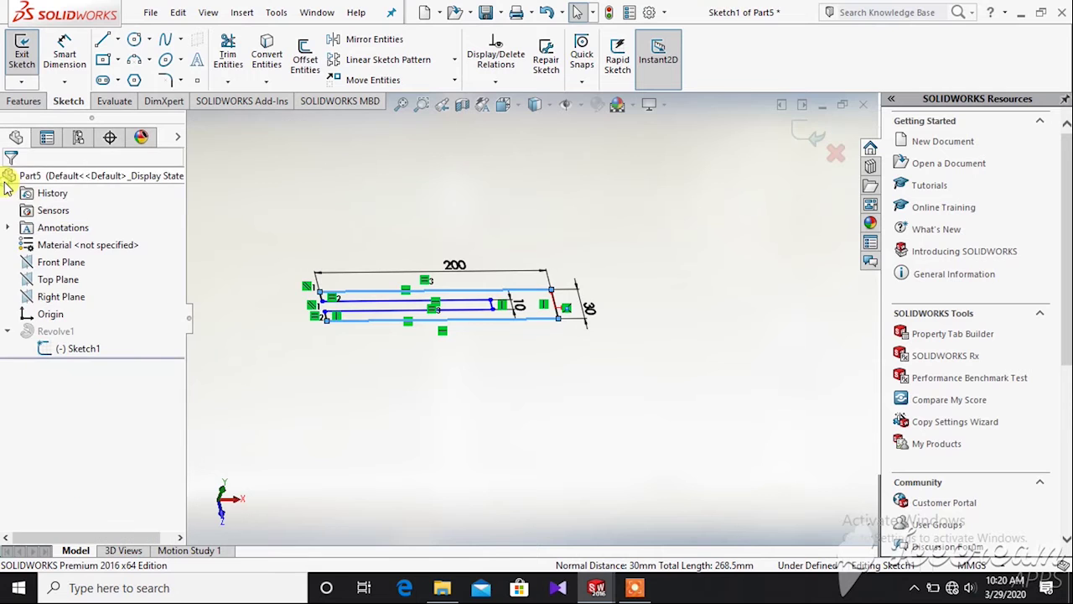
pyautogui.scroll(-4, 268, 277)
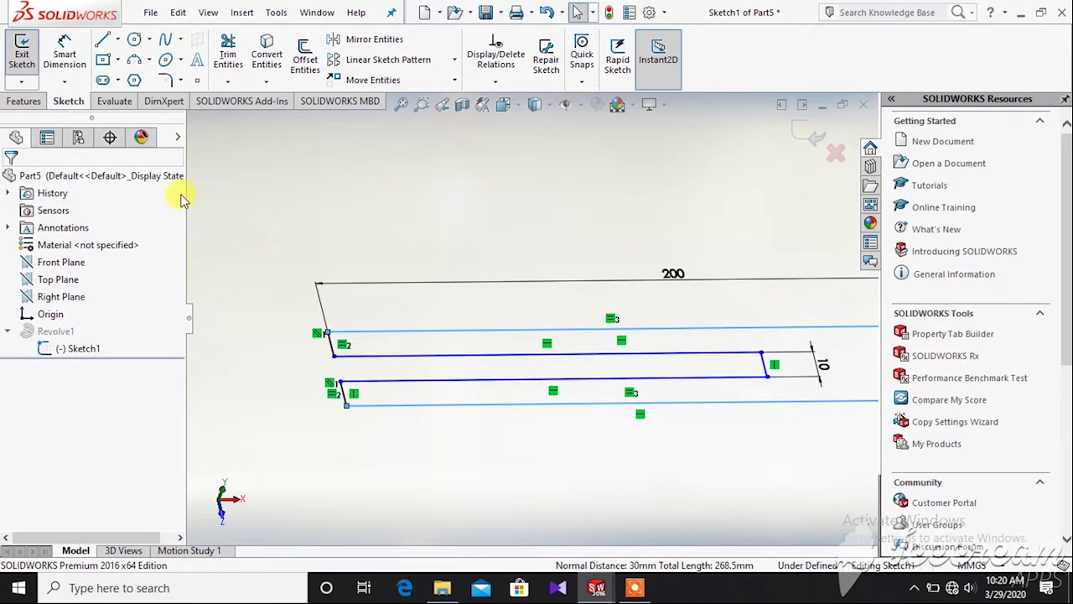
pyautogui.click(64, 55)
pyautogui.click(491, 353)
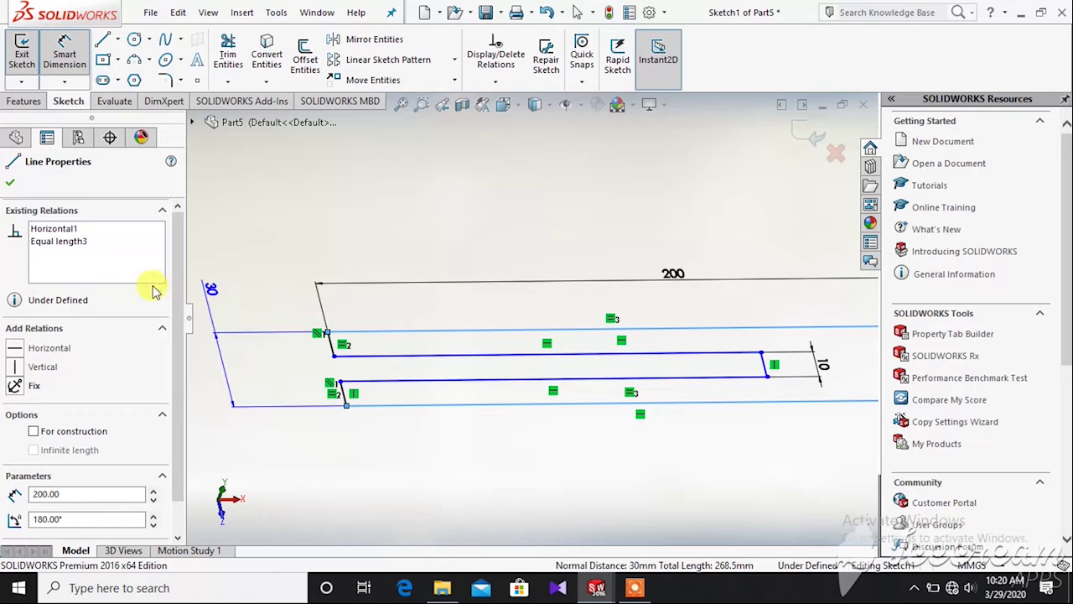
pyautogui.press('Escape')
# - Dimension the notch's upper horizontal edge to 20 mm to fix the groove depth
pyautogui.click(65, 52)
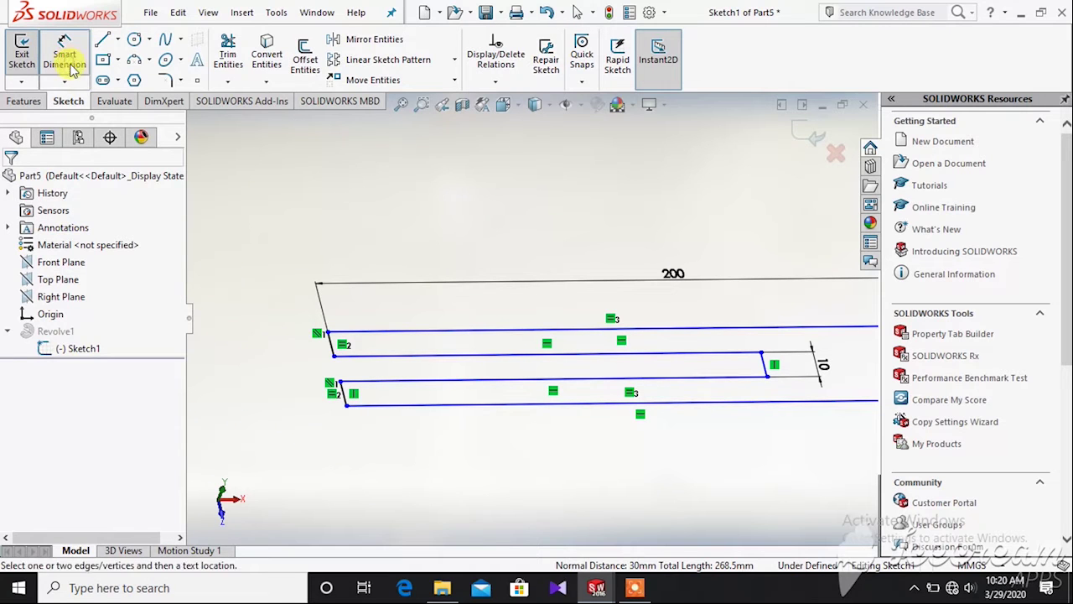
pyautogui.click(454, 357)
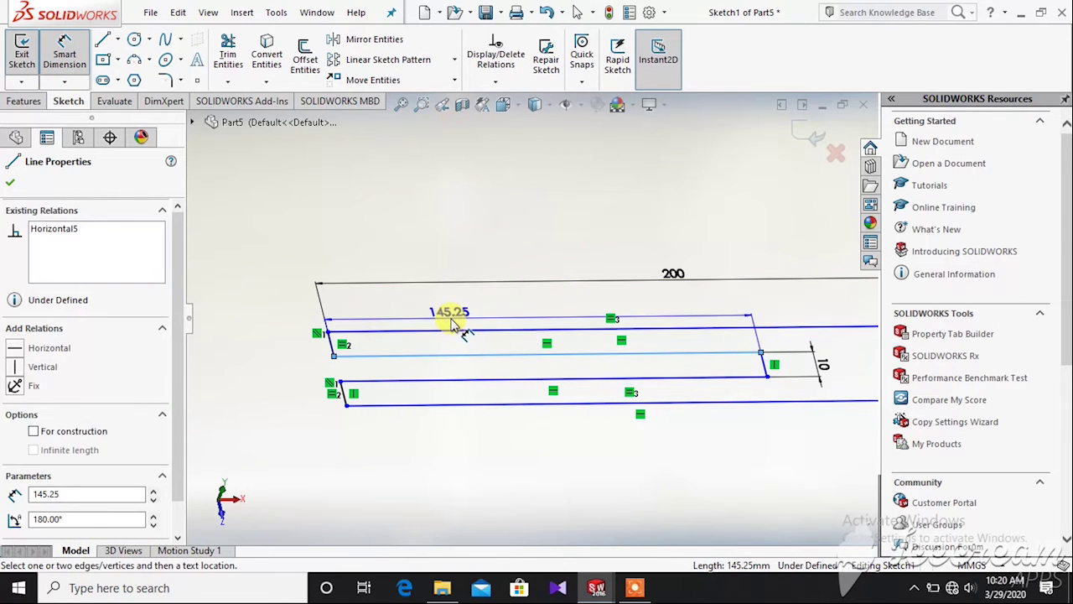
pyautogui.click(450, 324)
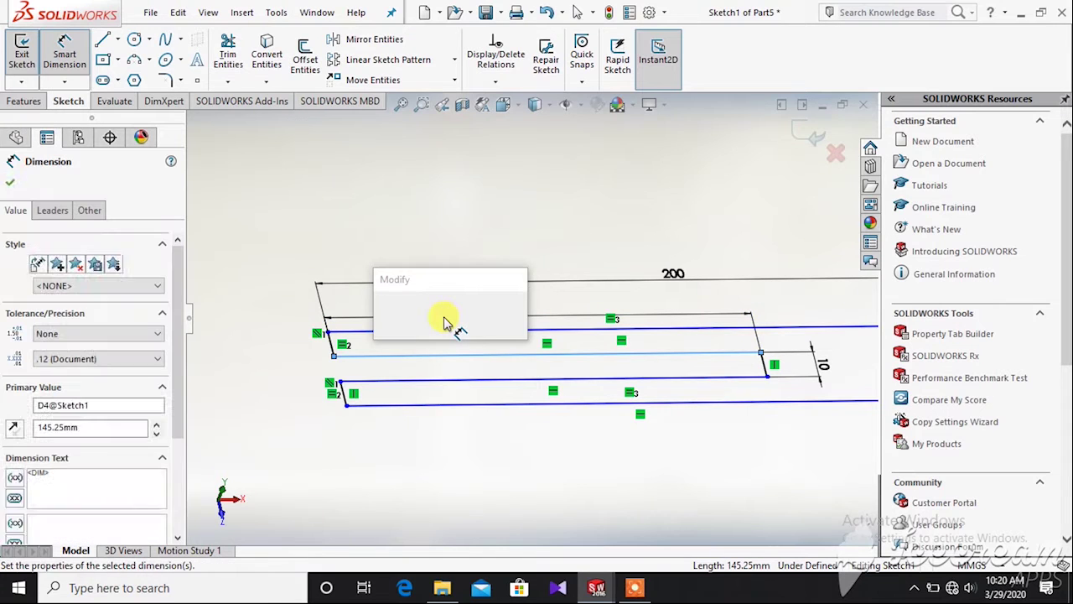
pyautogui.write('20')
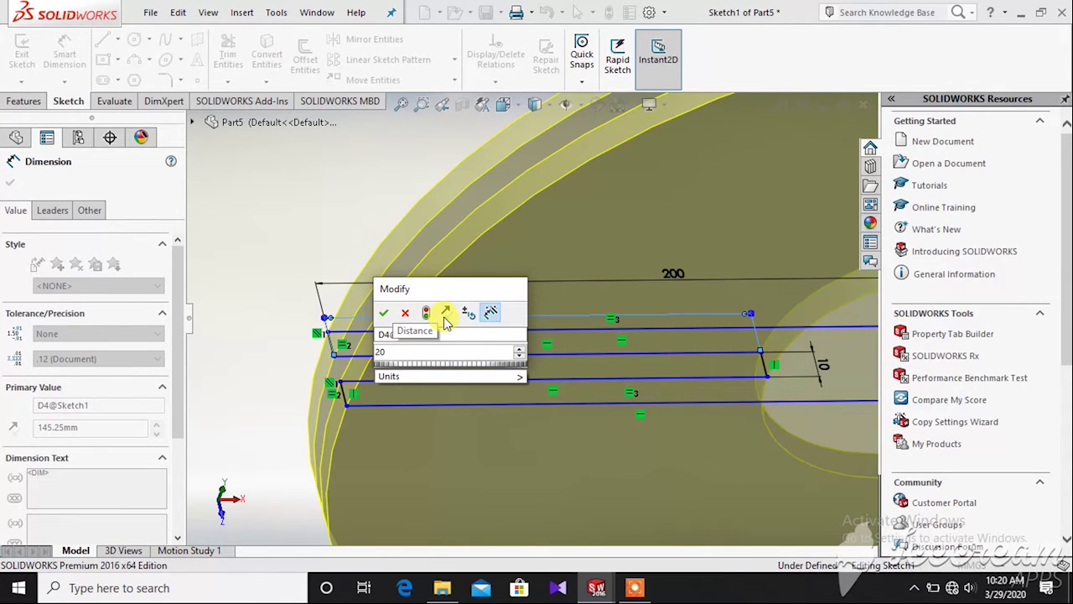
pyautogui.press('Return')
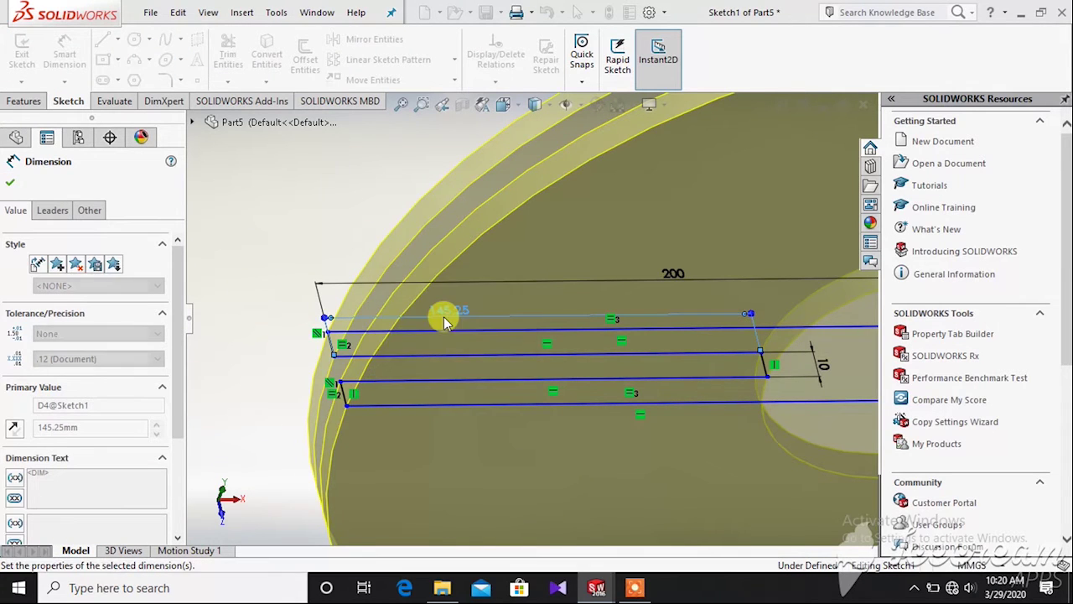
pyautogui.scroll(-2, 440, 323)
pyautogui.scroll(-1, 436, 327)
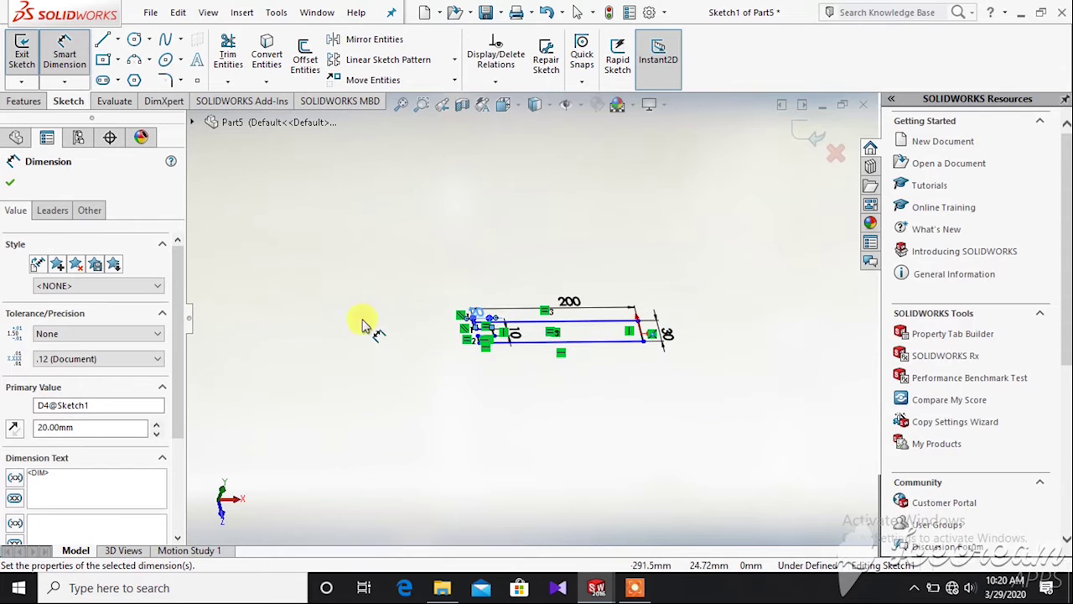
pyautogui.click(10, 184)
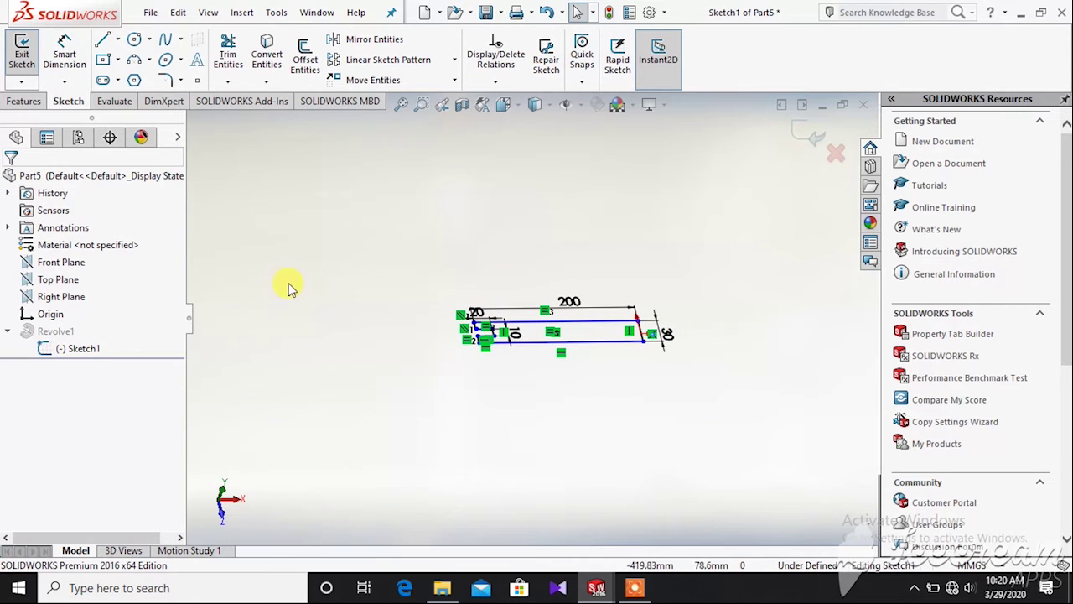
# - Exit the sketch to rebuild the revolved wheel, and save the part as Part5 on the Desktop
pyautogui.click(22, 53)
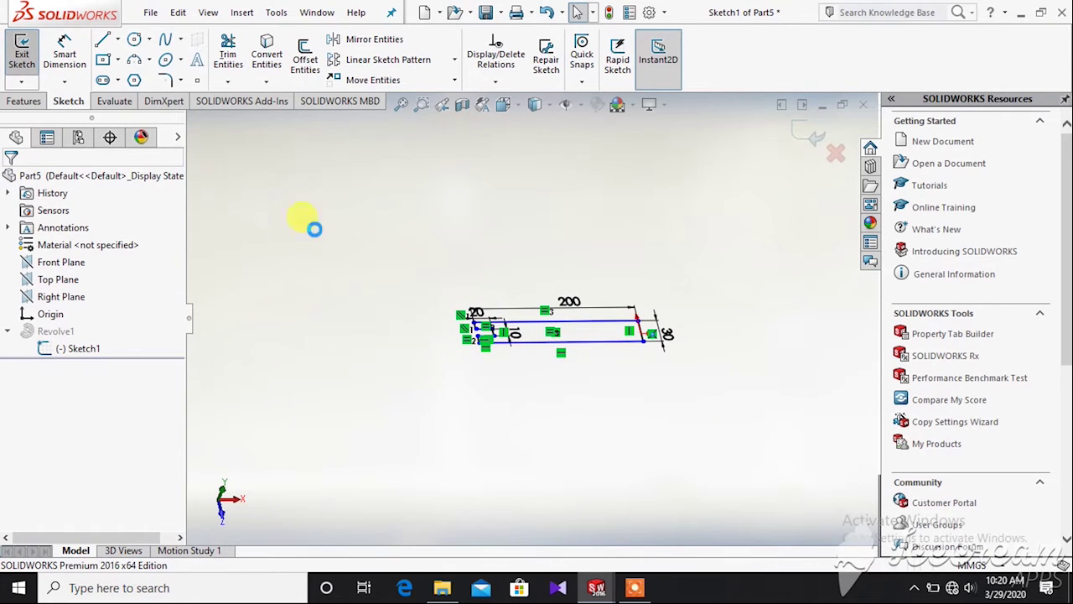
pyautogui.moveTo(515, 325)
pyautogui.mouseDown(button='middle')
pyautogui.moveTo(479, 388)
pyautogui.moveTo(335, 408)
pyautogui.moveTo(287, 311)
pyautogui.moveTo(302, 251)
pyautogui.mouseUp(button='middle')
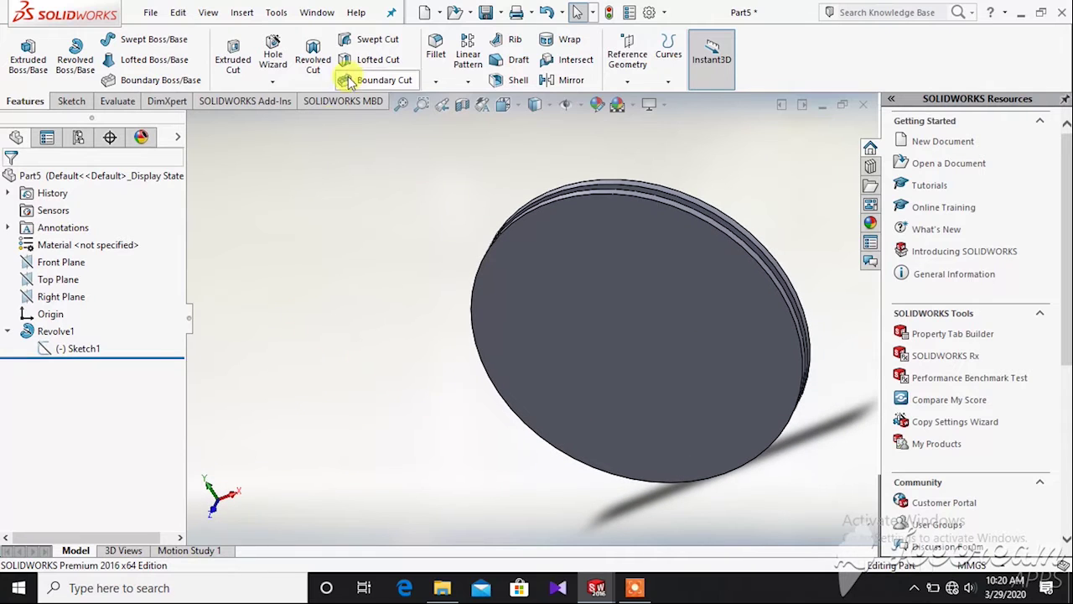
pyautogui.click(499, 13)
pyautogui.click(509, 53)
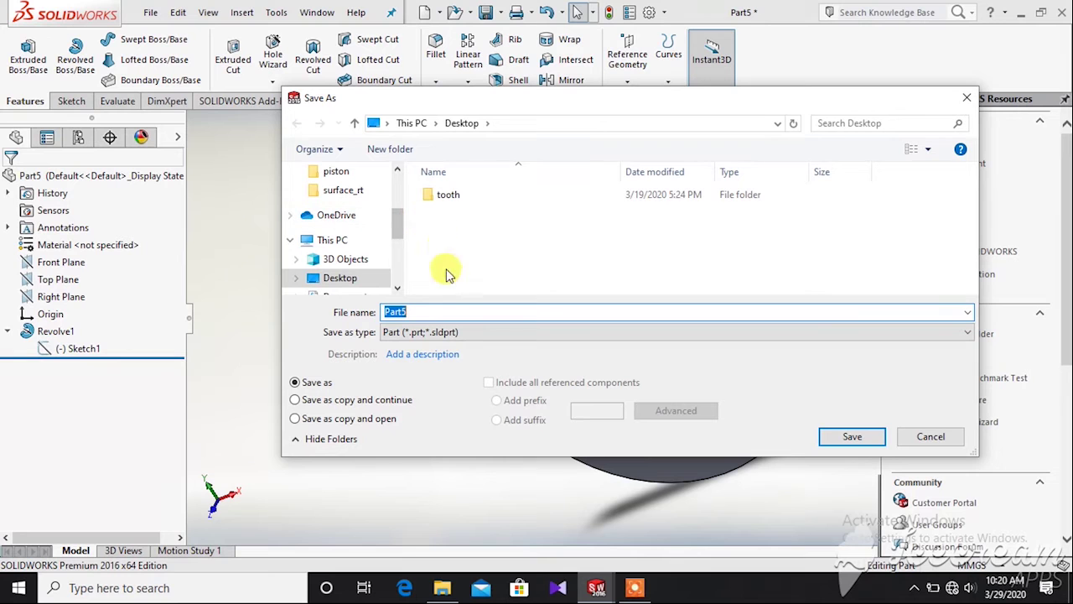
pyautogui.click(853, 436)
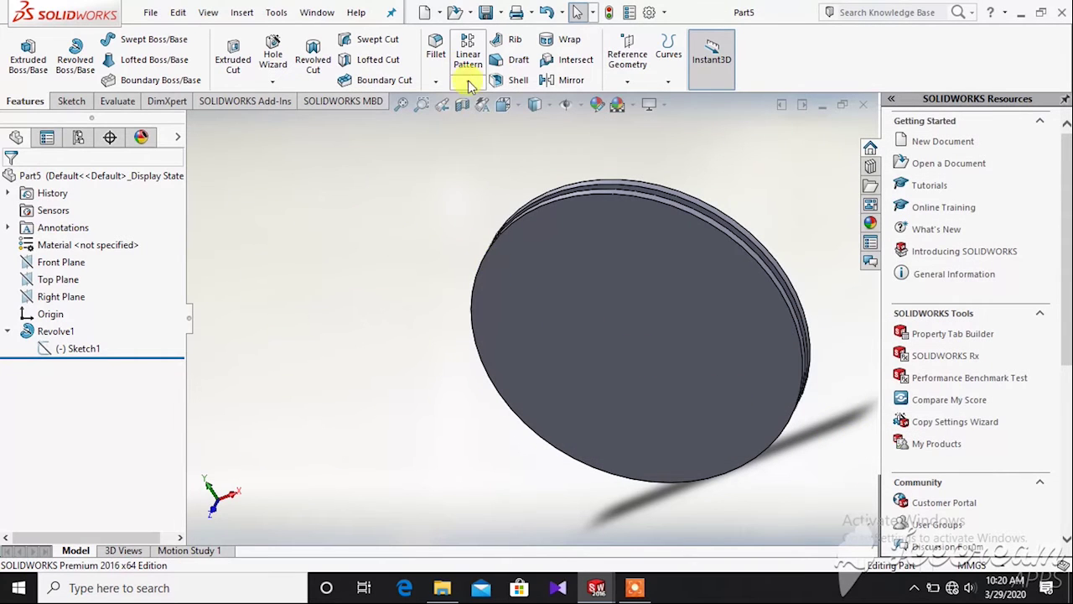
# - Create a new part document
pyautogui.click(439, 11)
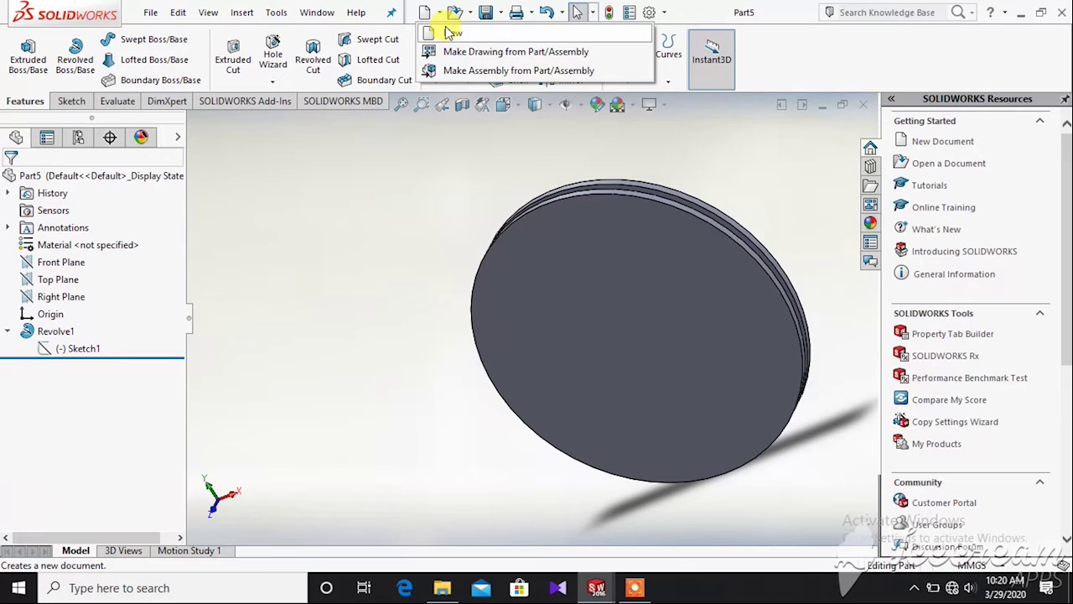
pyautogui.click(452, 29)
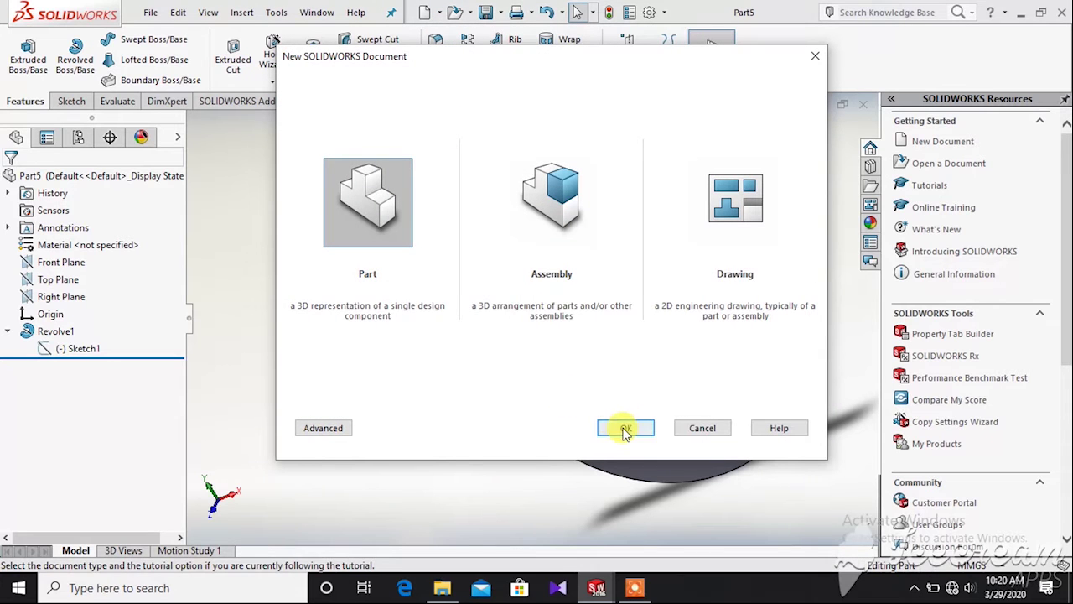
pyautogui.click(623, 428)
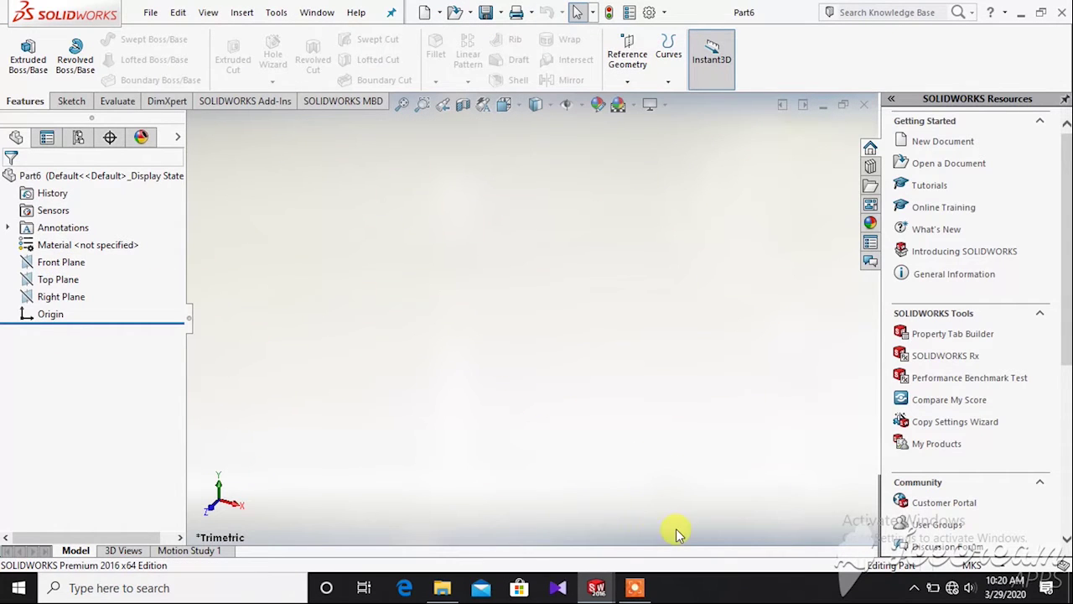
# - Set the part's units to MMGS (millimeter, gram, second) and start a sketch on the Top Plane, viewed normal to it
pyautogui.click(987, 565)
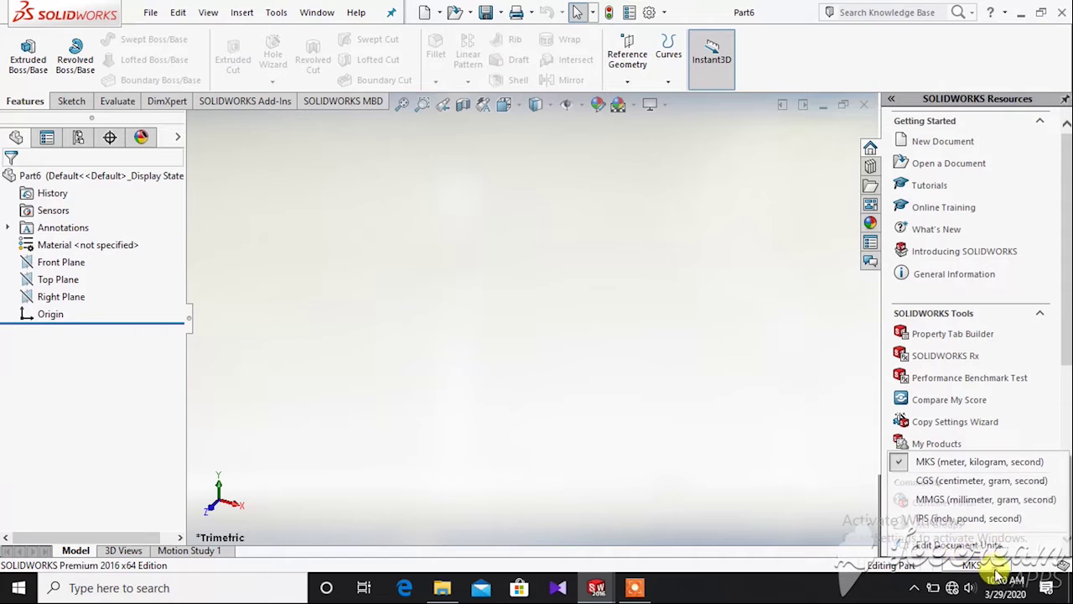
pyautogui.click(988, 502)
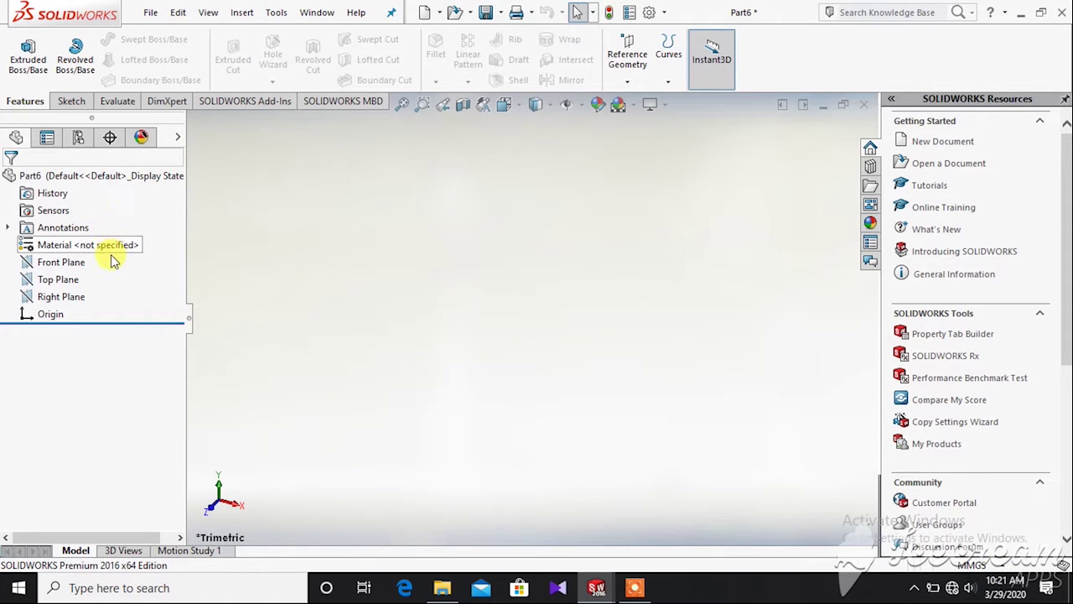
pyautogui.click(65, 279)
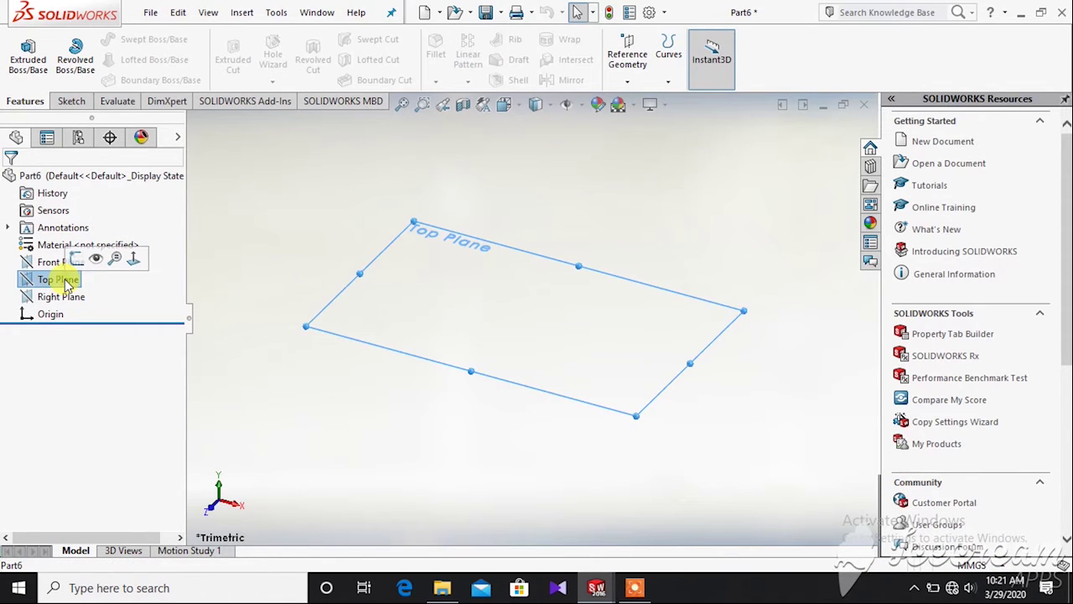
pyautogui.click(134, 259)
pyautogui.click(71, 101)
pyautogui.click(21, 60)
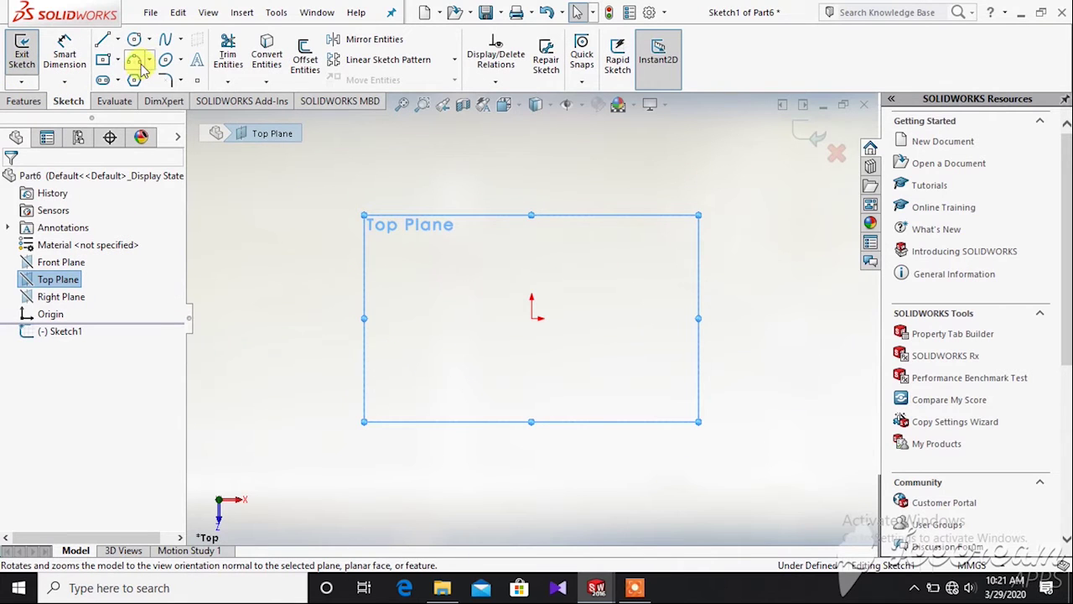
# - Sketch a closed rectangular line profile about 118 mm long from a vertical line through the origin, with a notch about 25 mm deep in its outer end
pyautogui.click(104, 40)
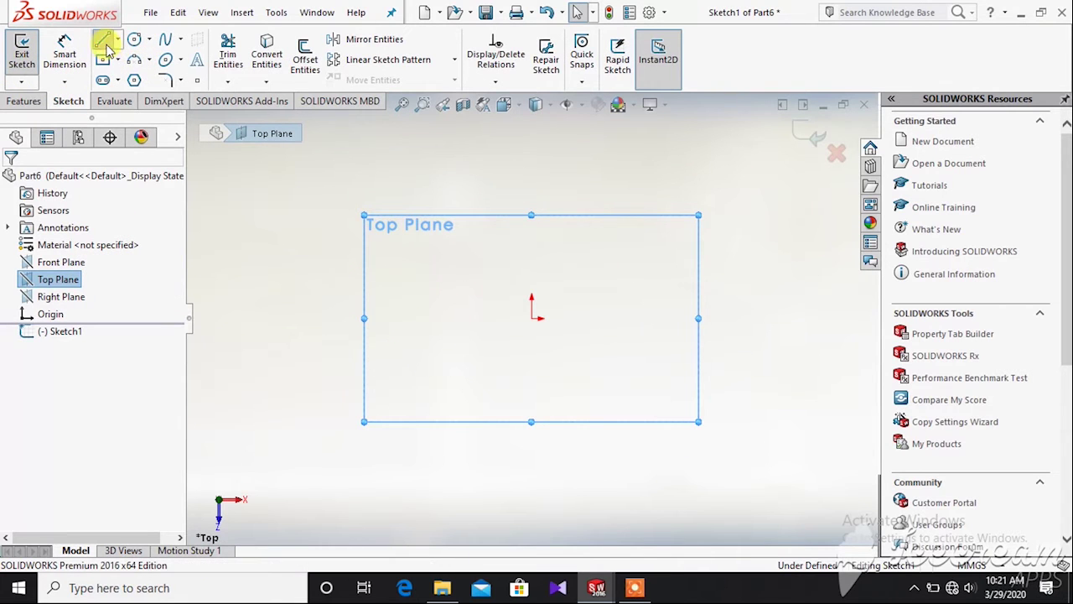
pyautogui.click(531, 280)
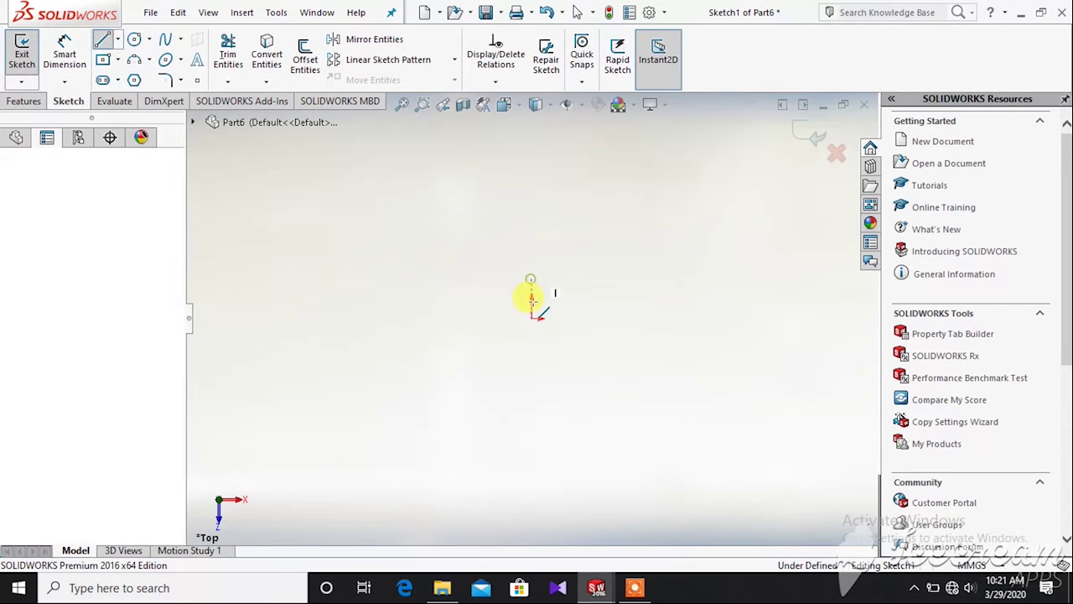
pyautogui.click(529, 349)
pyautogui.click(310, 335)
pyautogui.click(357, 335)
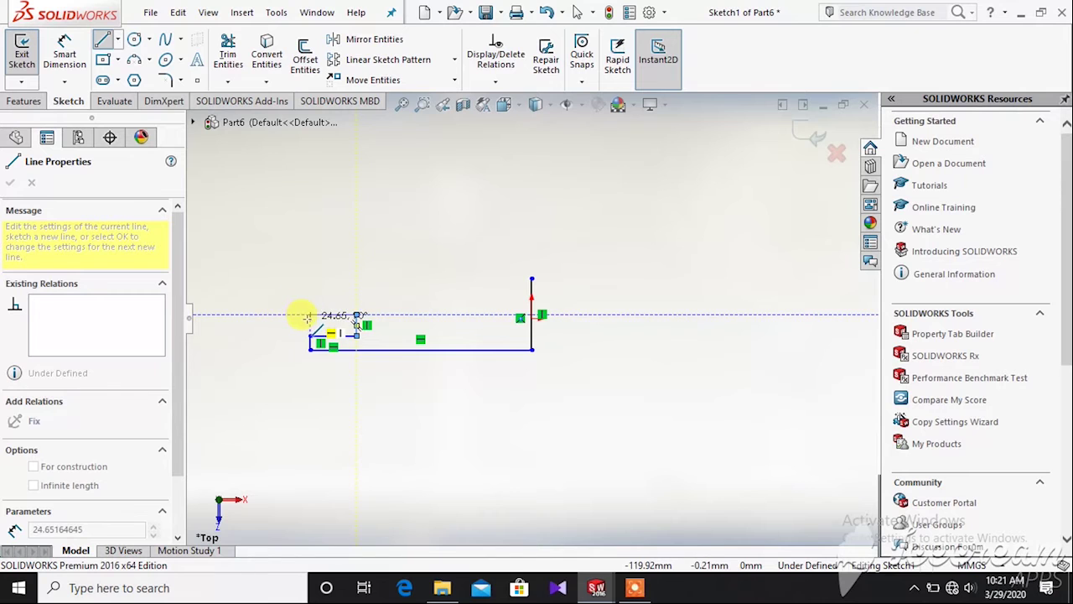
pyautogui.click(310, 314)
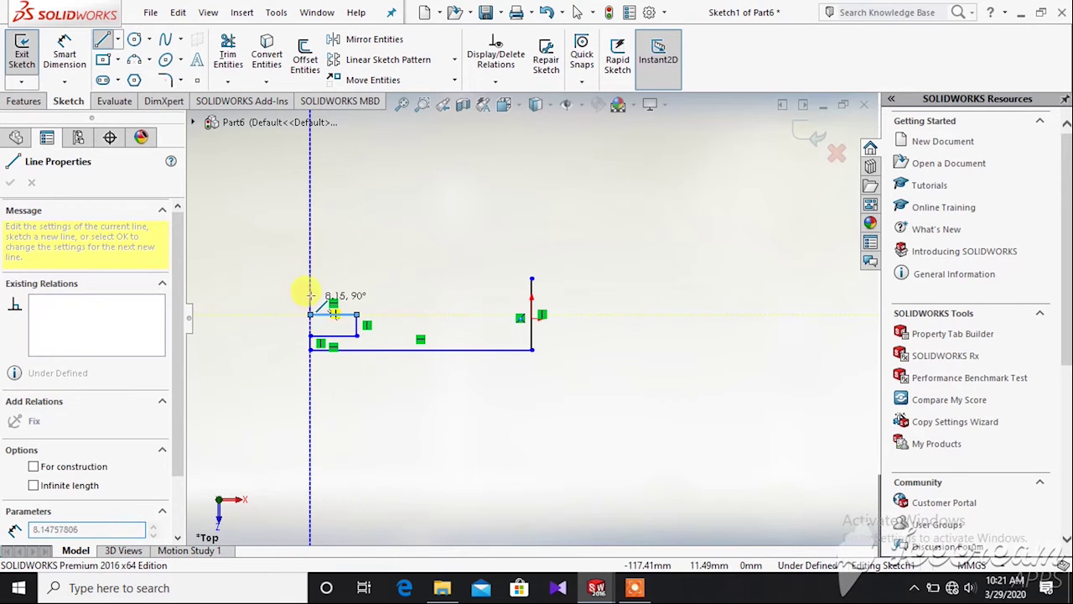
pyautogui.click(310, 279)
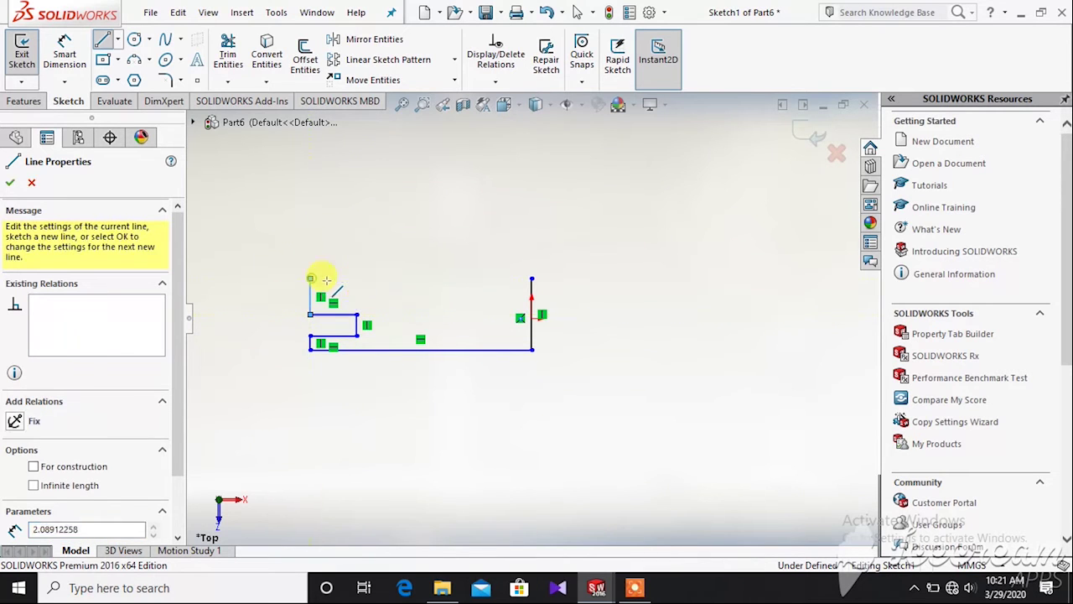
pyautogui.click(532, 279)
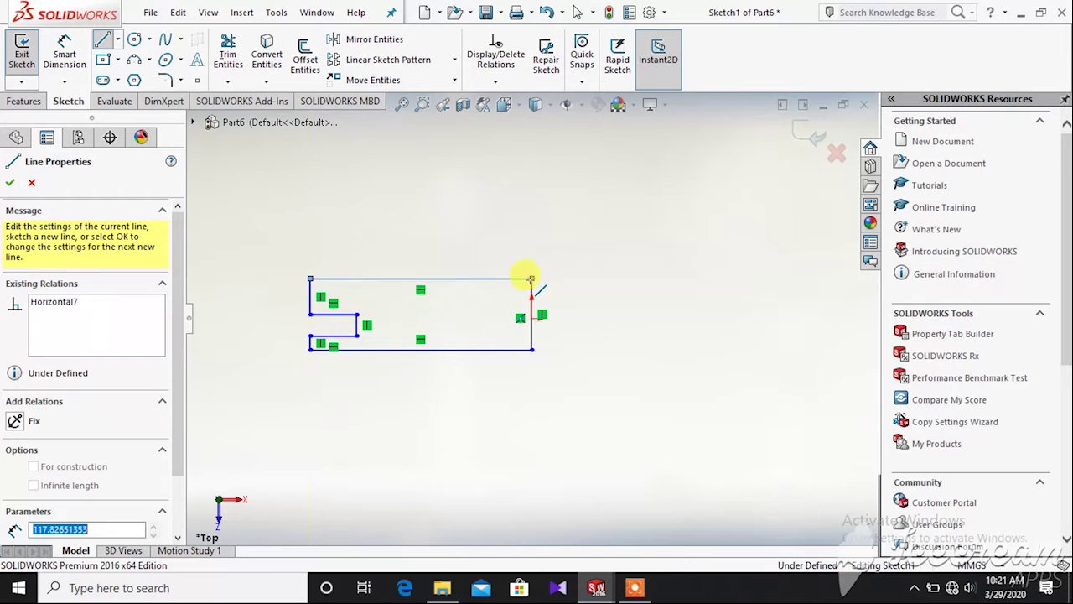
# - Dimension the profile's upper horizontal line to 100 mm to fix the wheel radius
pyautogui.click(65, 47)
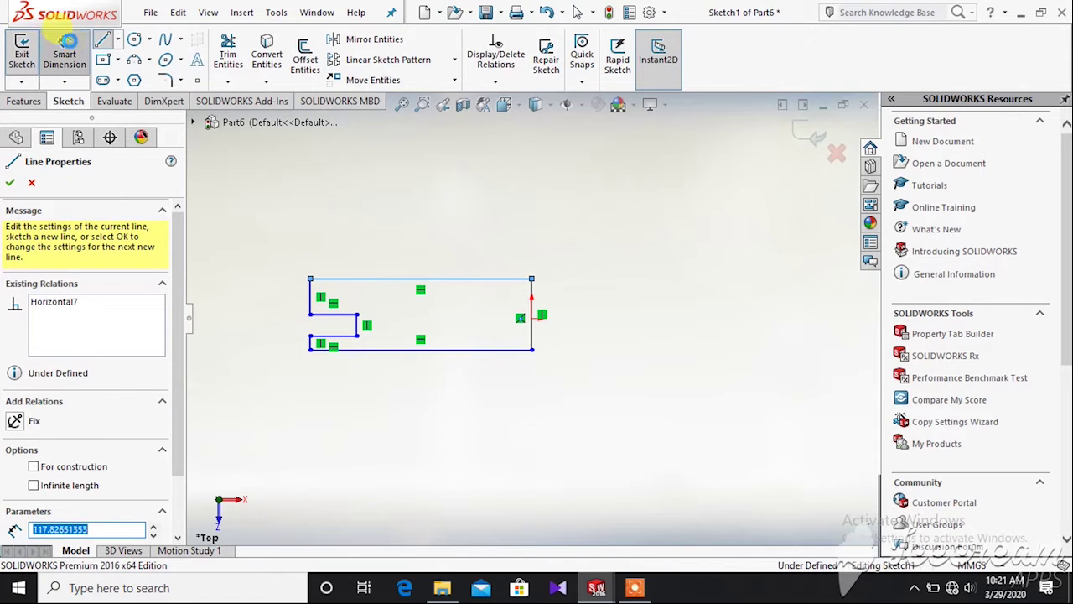
pyautogui.click(453, 261)
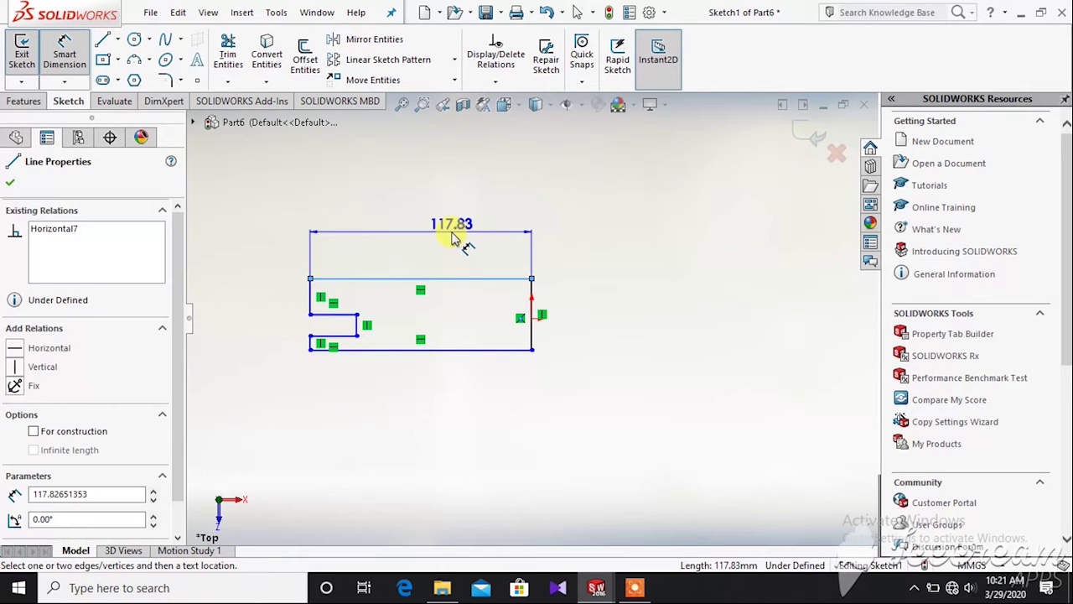
pyautogui.click(451, 235)
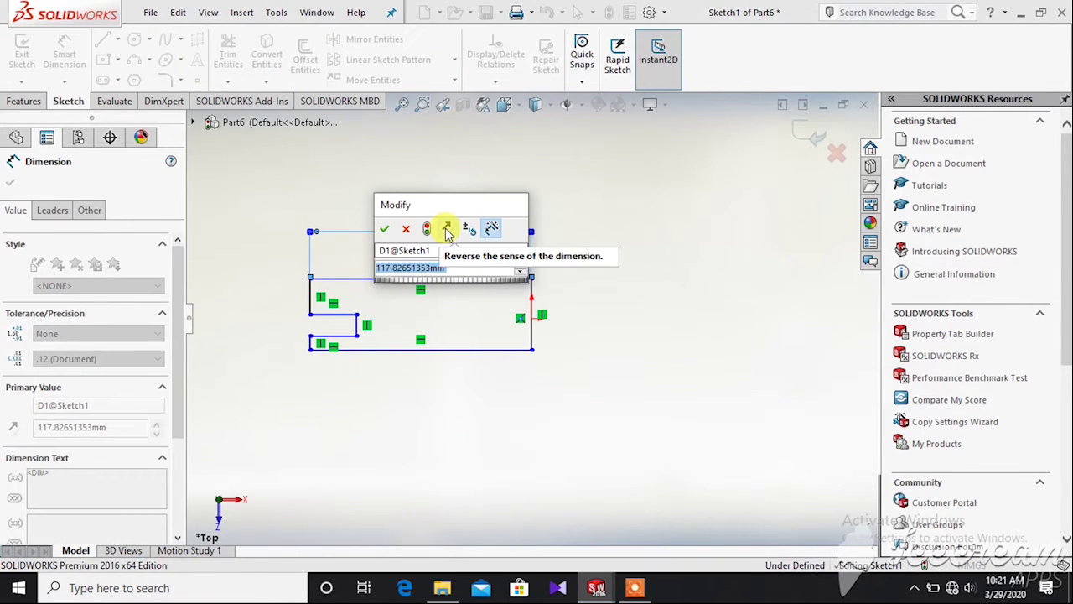
pyautogui.write('10')
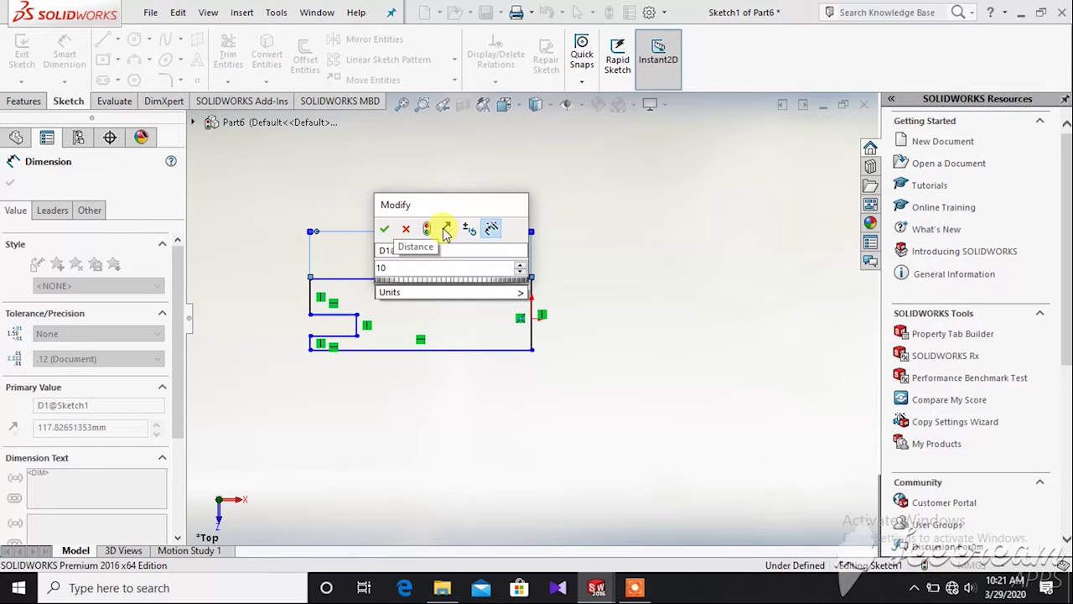
pyautogui.write('0')
pyautogui.press('Return')
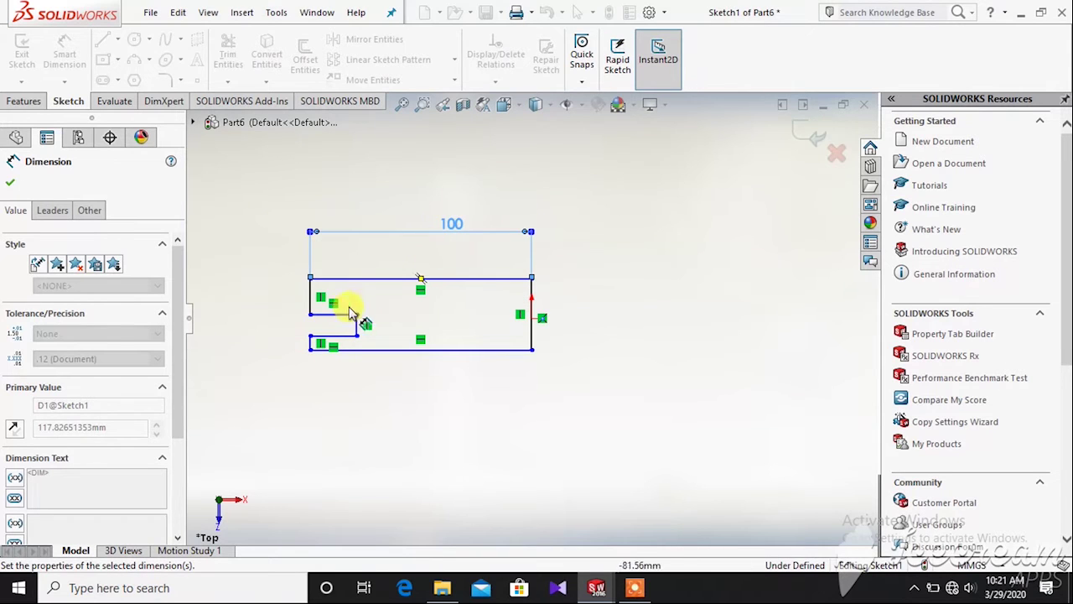
# - Dimension the notch's upper horizontal edge to 20 mm to fix the groove depth
pyautogui.click(348, 314)
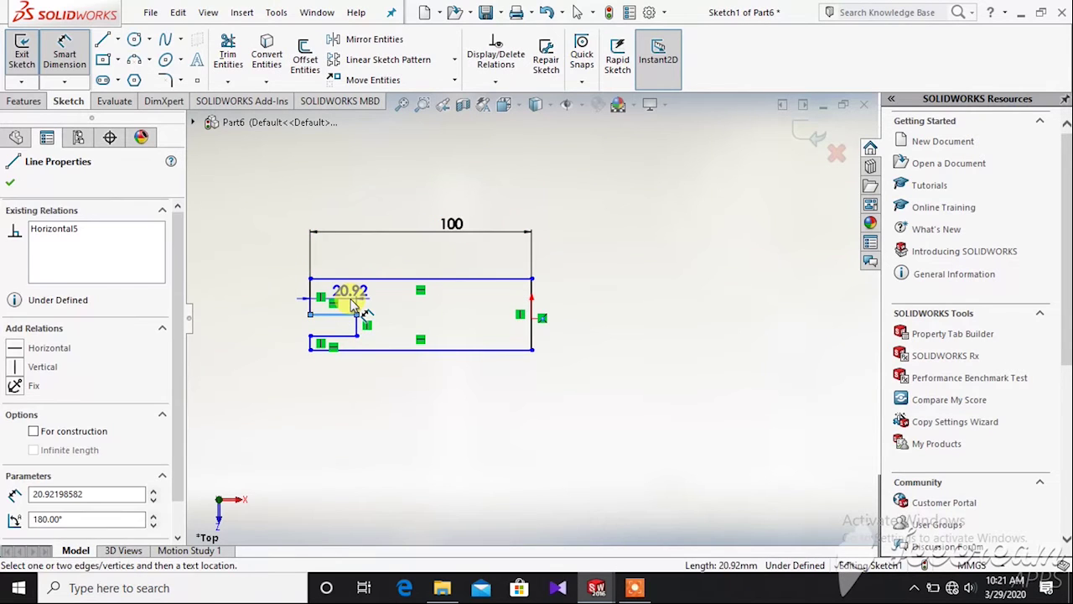
pyautogui.click(356, 303)
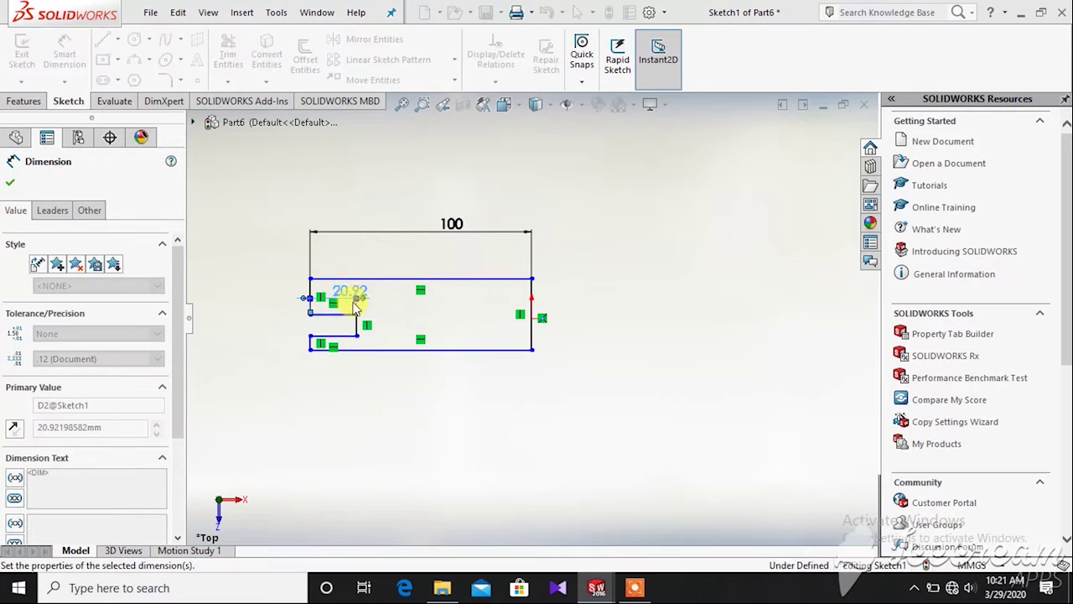
pyautogui.write('20')
pyautogui.press('Return')
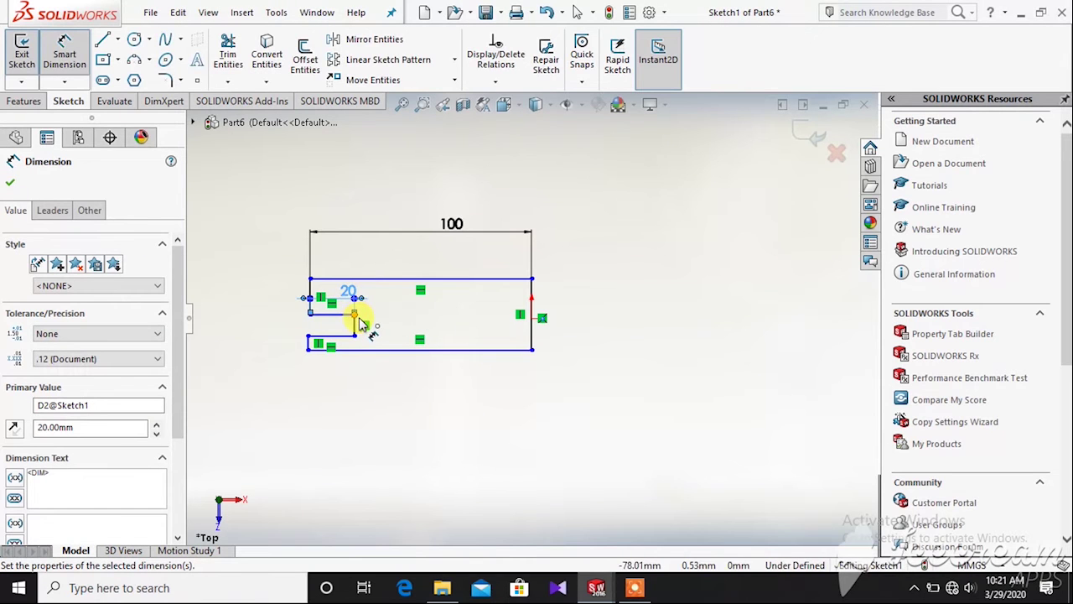
# - Dimension the vertical line through the origin to 30 mm to fix the profile's overall width
pyautogui.click(534, 292)
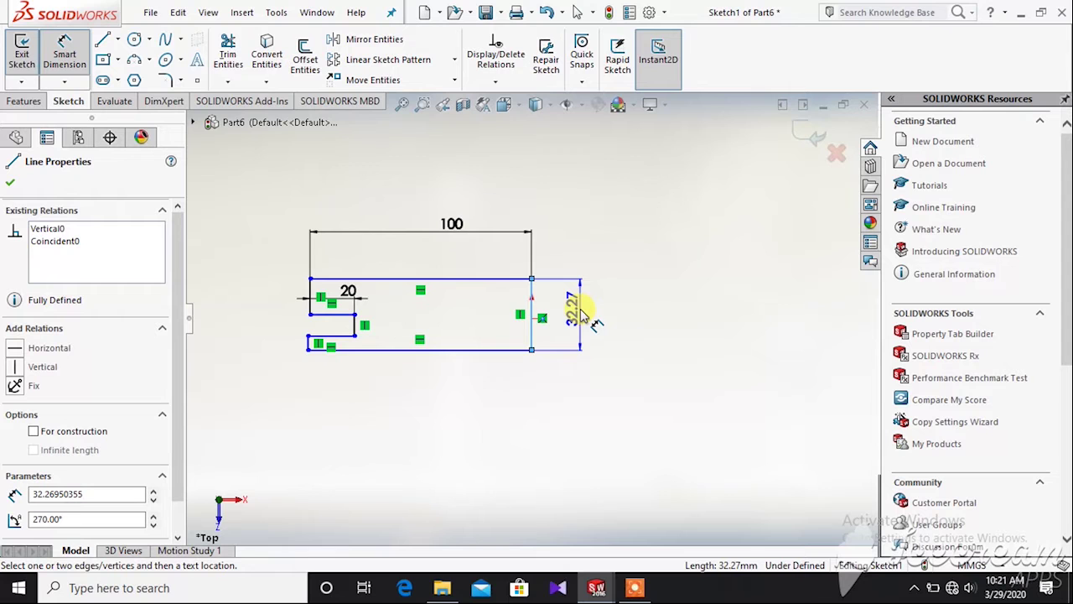
pyautogui.click(584, 314)
pyautogui.click(646, 589)
pyautogui.click(591, 567)
pyautogui.click(575, 348)
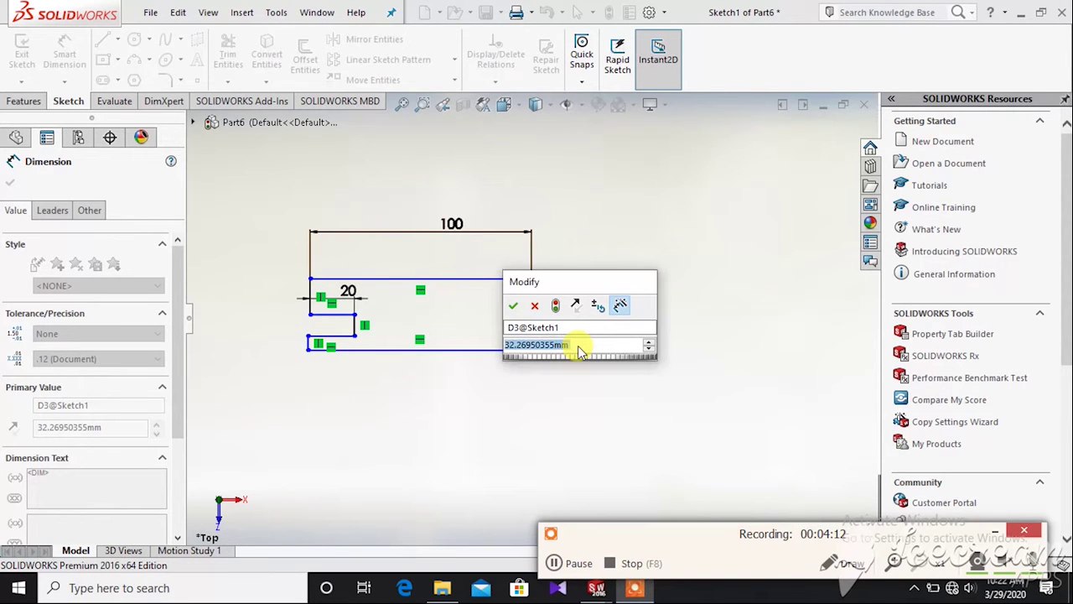
pyautogui.write('30')
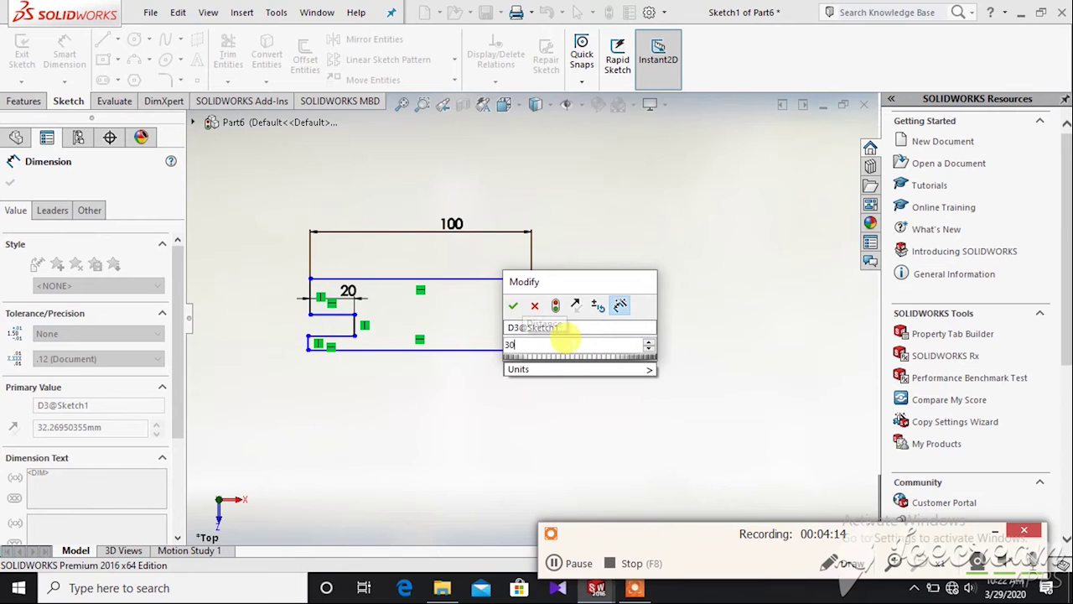
pyautogui.press('Return')
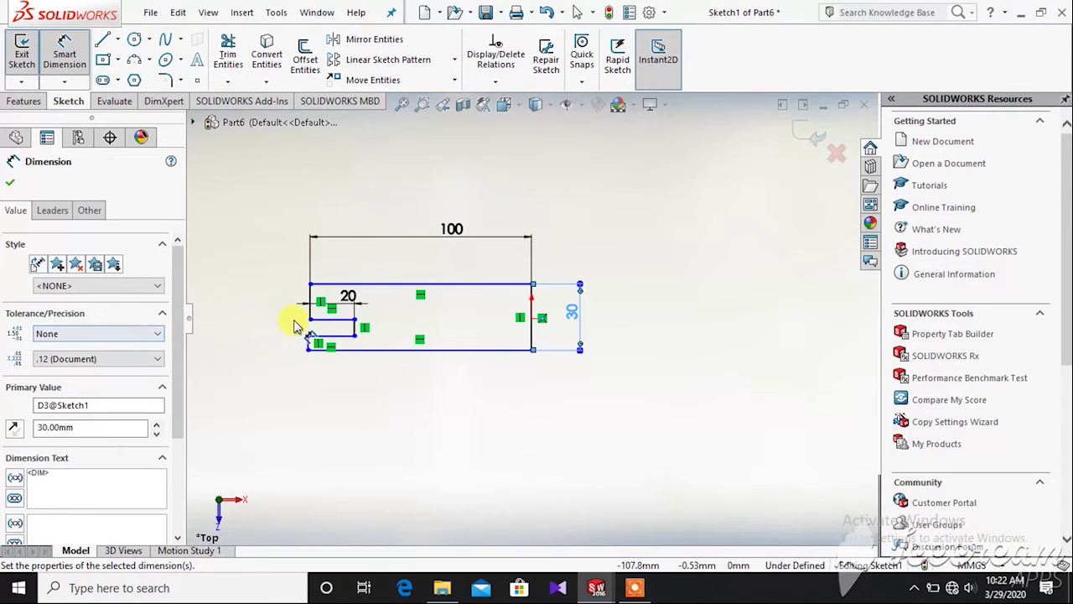
# - Dimension the notch's inner vertical edge to 10 mm to fix the groove width, and finish dimensioning
pyautogui.scroll(-3, 374, 323)
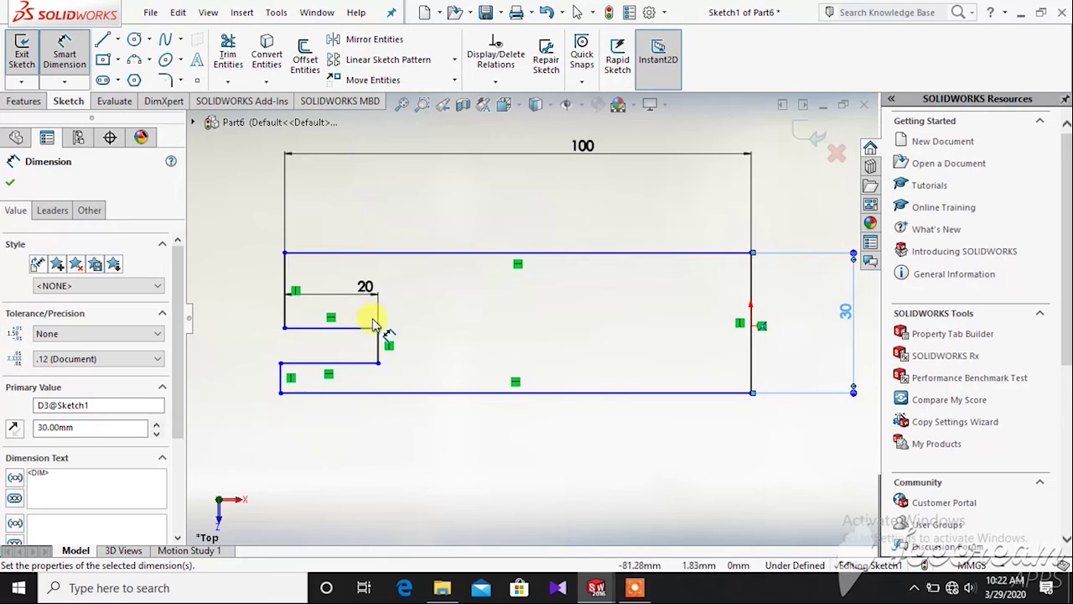
pyautogui.click(379, 344)
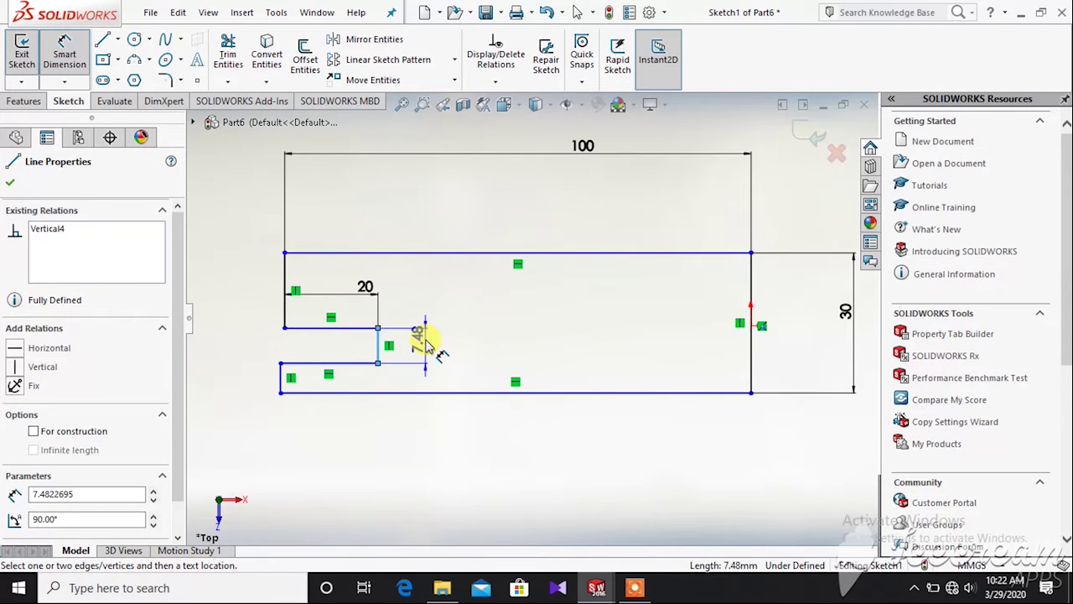
pyautogui.click(424, 347)
pyautogui.write('10')
pyautogui.press('Return')
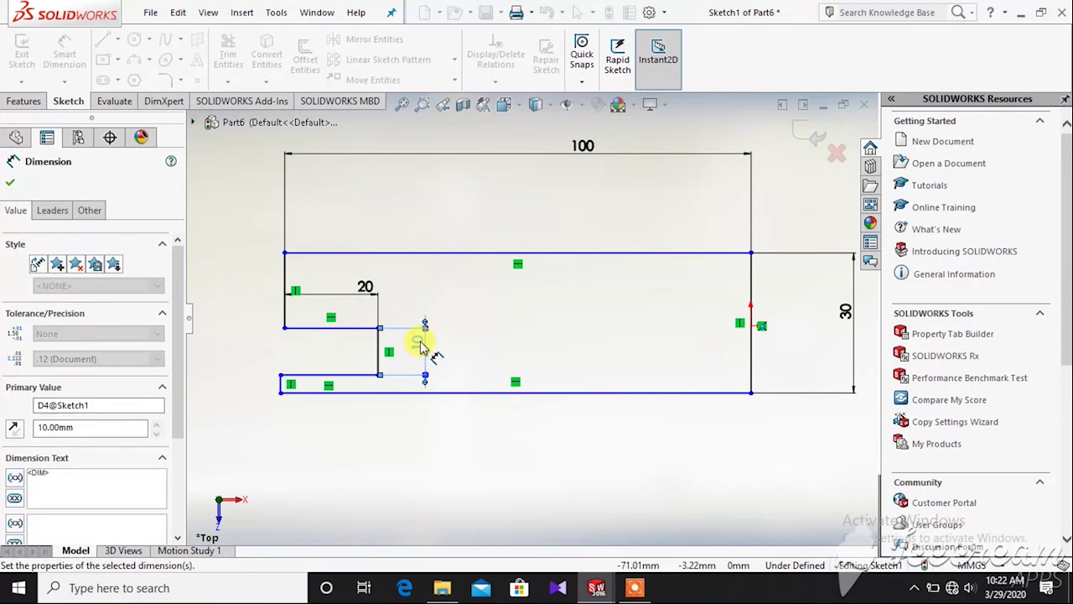
pyautogui.scroll(-2, 364, 344)
pyautogui.scroll(3, 363, 344)
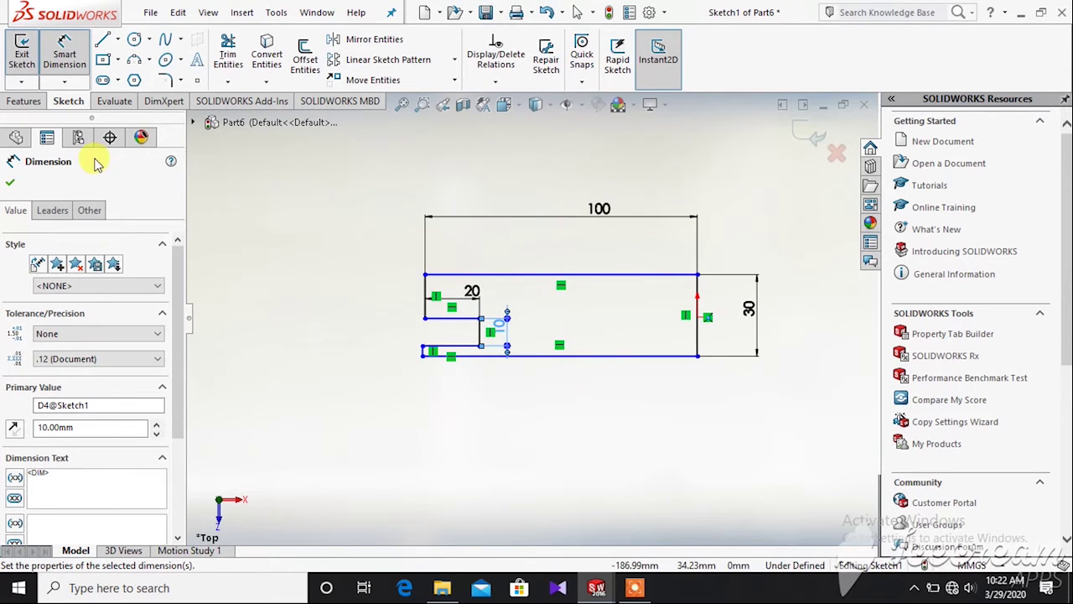
pyautogui.click(13, 185)
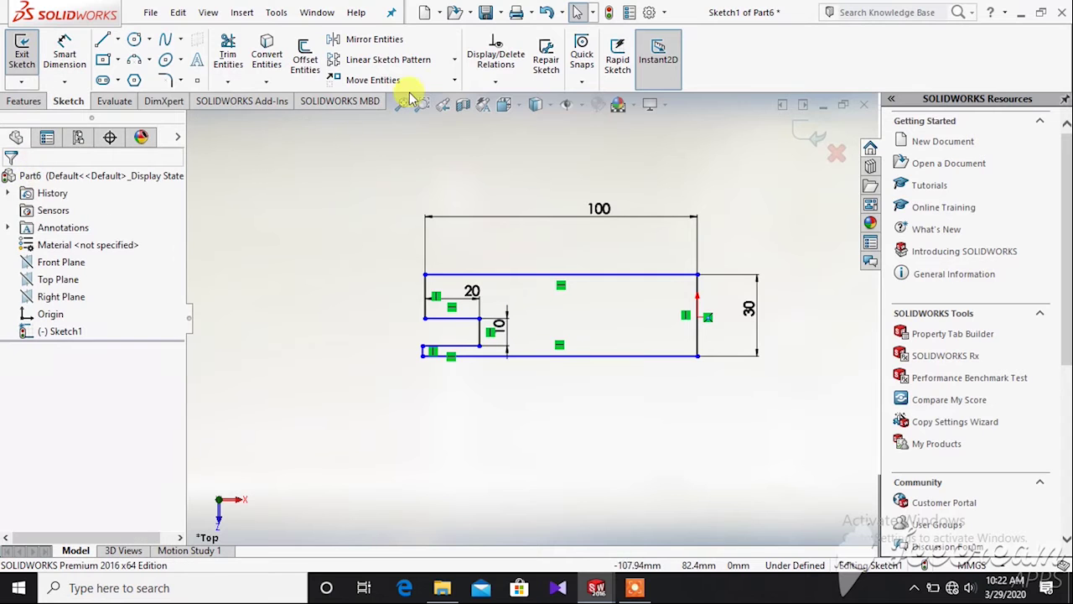
# - Add Collinear and Equal relations between the two short outer vertical lines above and below the notch
pyautogui.click(466, 84)
pyautogui.click(472, 121)
pyautogui.scroll(-3, 410, 309)
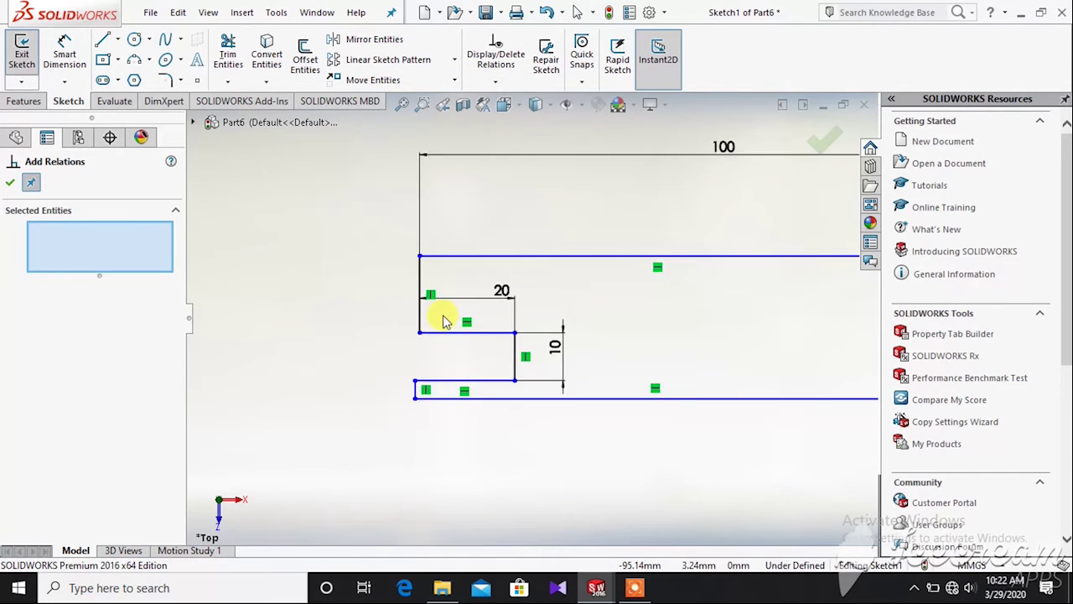
pyautogui.click(422, 317)
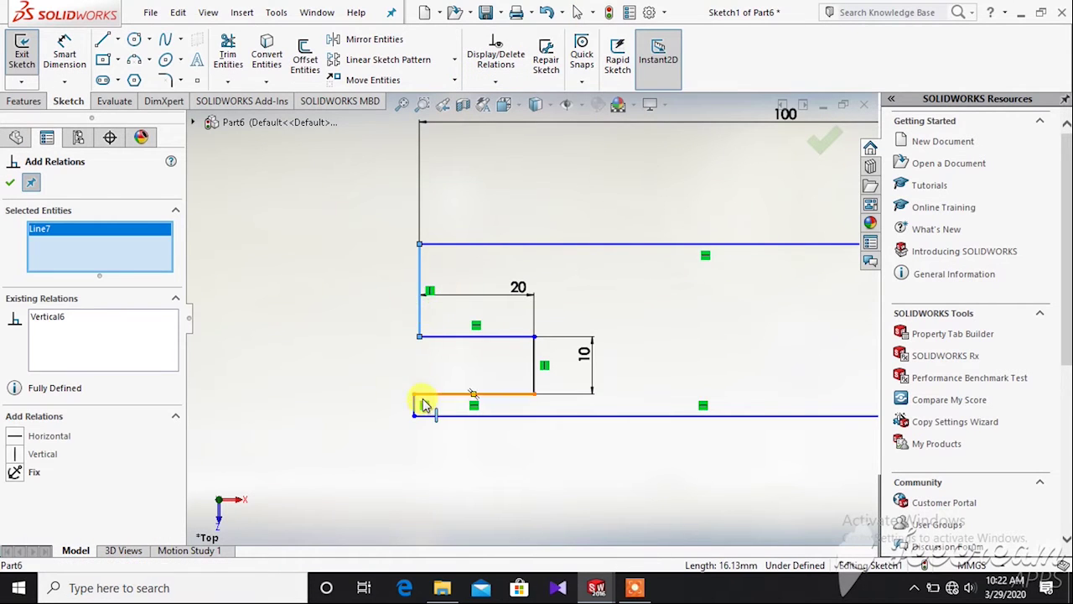
pyautogui.scroll(-3, 419, 403)
pyautogui.click(480, 377)
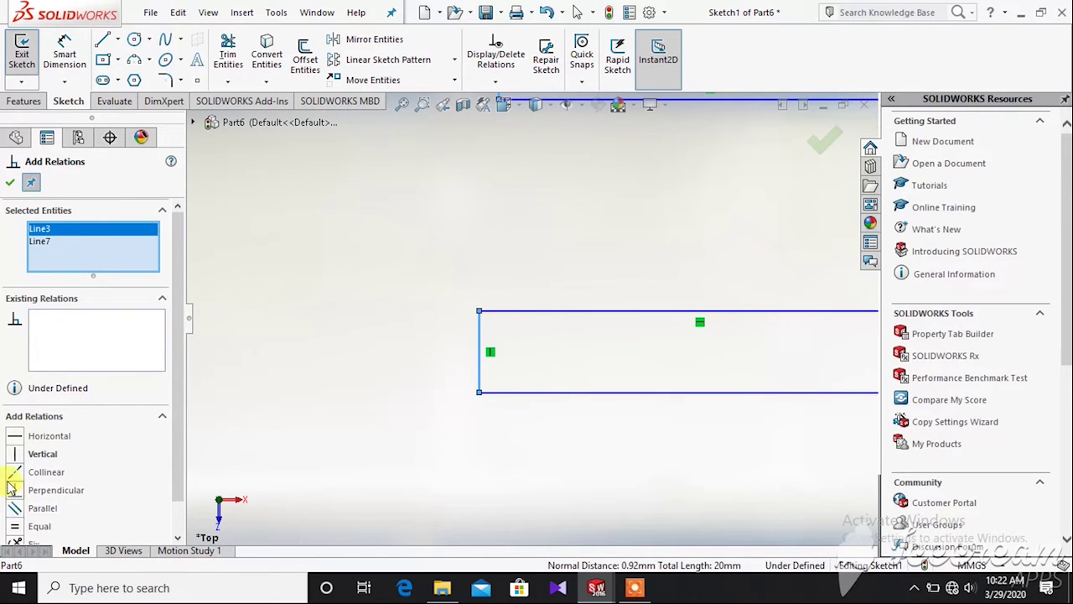
pyautogui.scroll(-1, 61, 471)
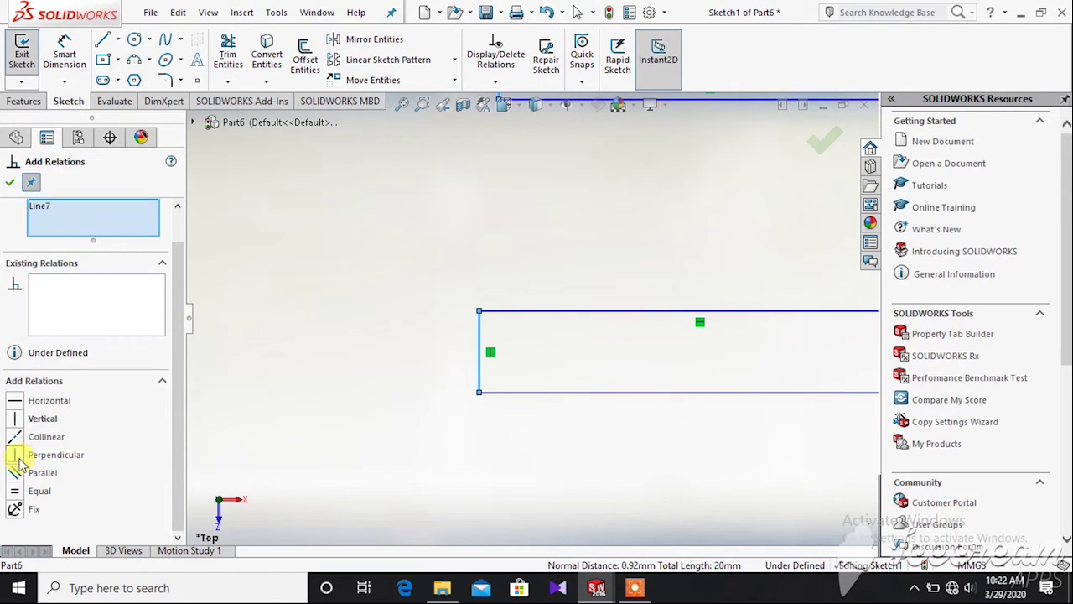
pyautogui.click(21, 438)
pyautogui.click(19, 492)
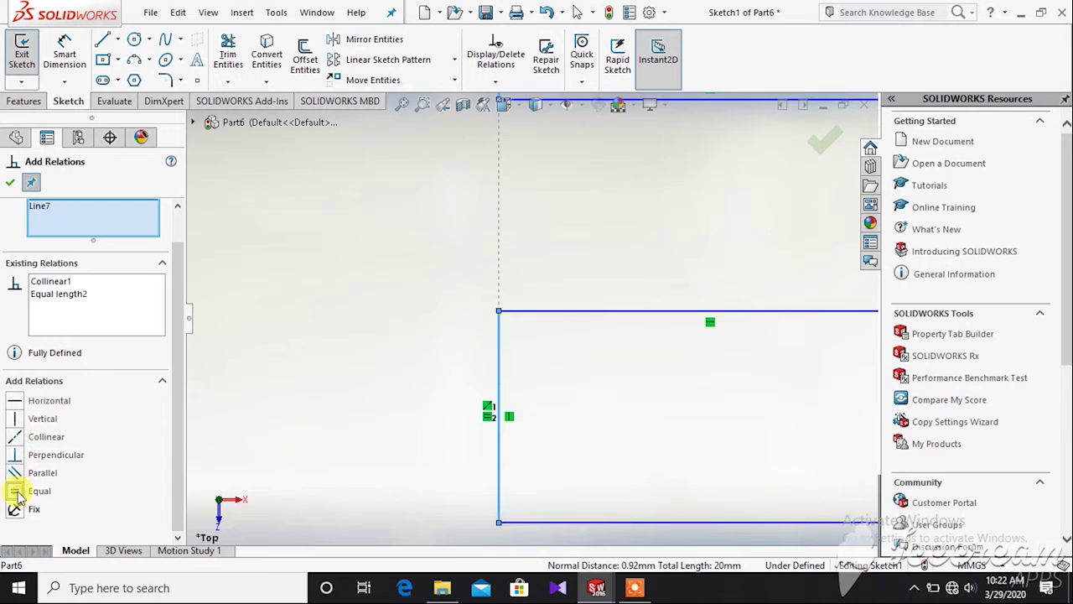
pyautogui.scroll(2, 489, 358)
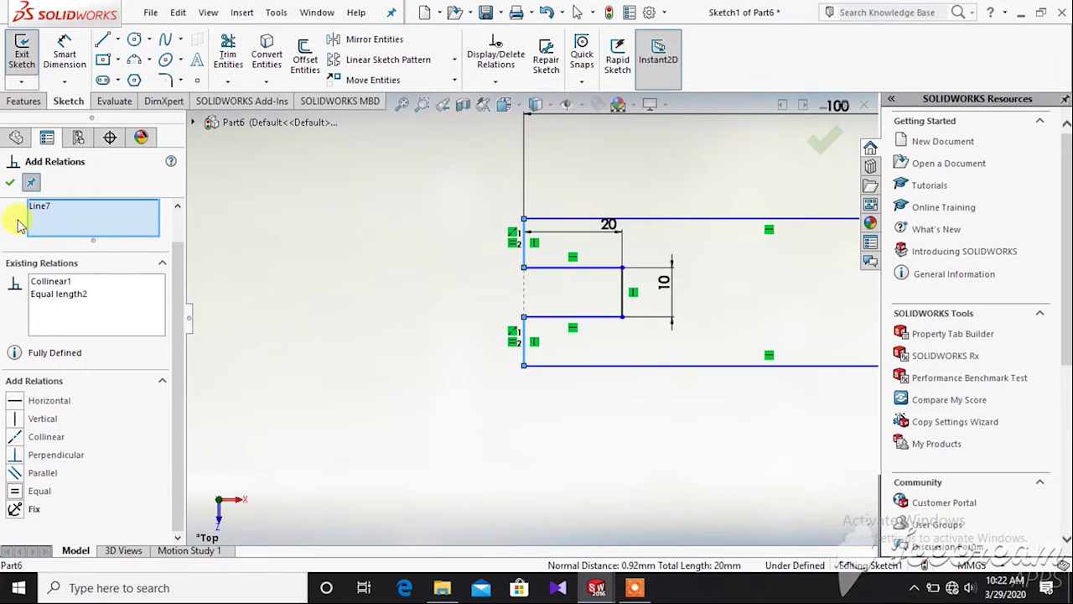
pyautogui.click(9, 183)
# - Revolve the notched profile 360 degrees around the vertical line through the origin
pyautogui.scroll(3, 455, 419)
pyautogui.moveTo(507, 465); pyautogui.dragTo(478, 387, button='middle')
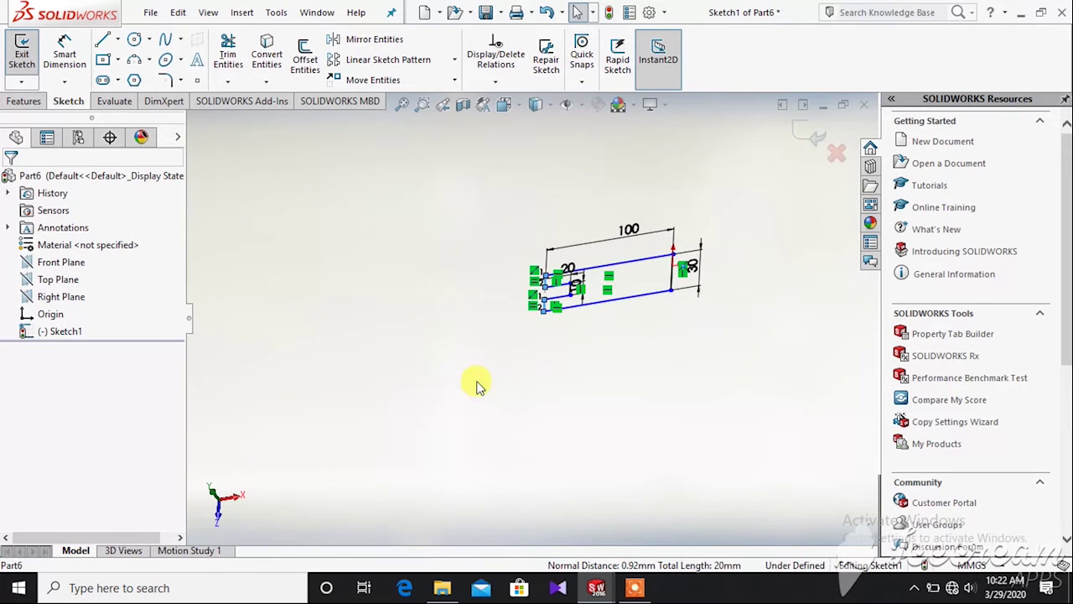
pyautogui.click(22, 102)
pyautogui.click(75, 56)
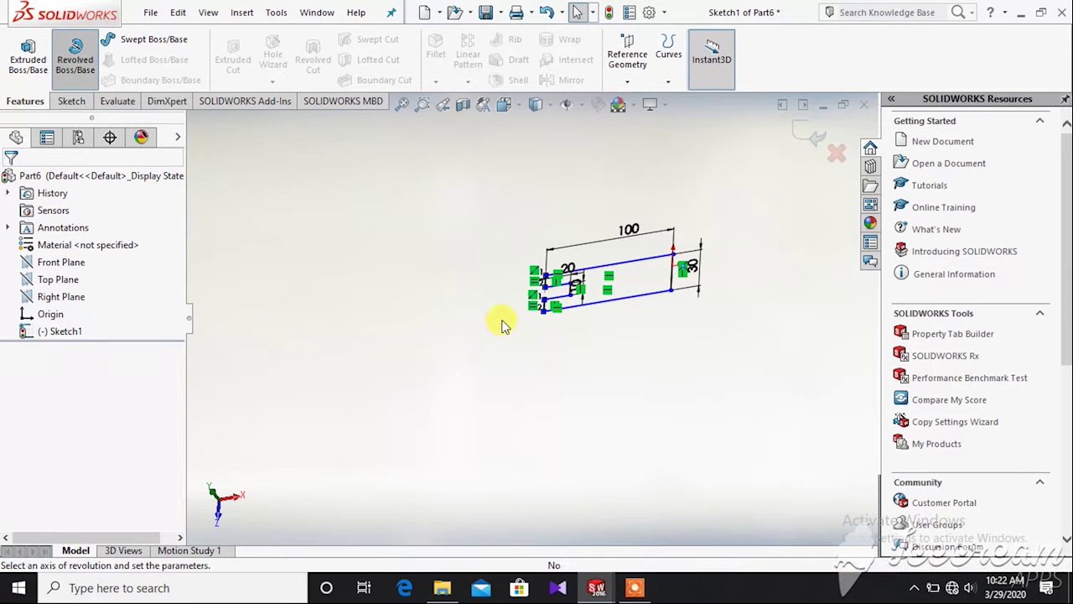
pyautogui.scroll(-4, 663, 290)
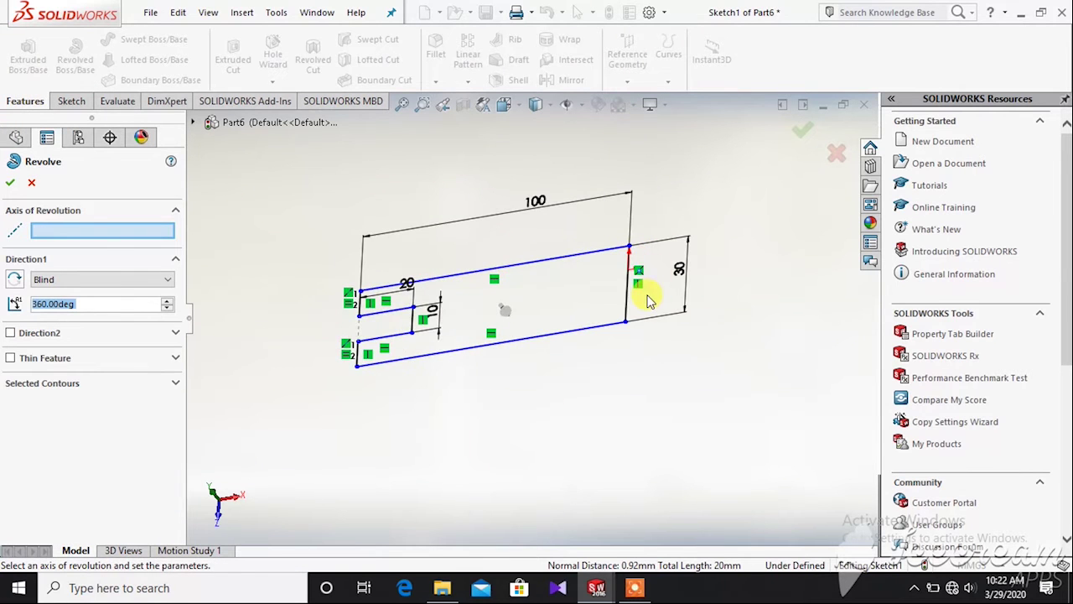
pyautogui.click(627, 300)
pyautogui.scroll(3, 479, 395)
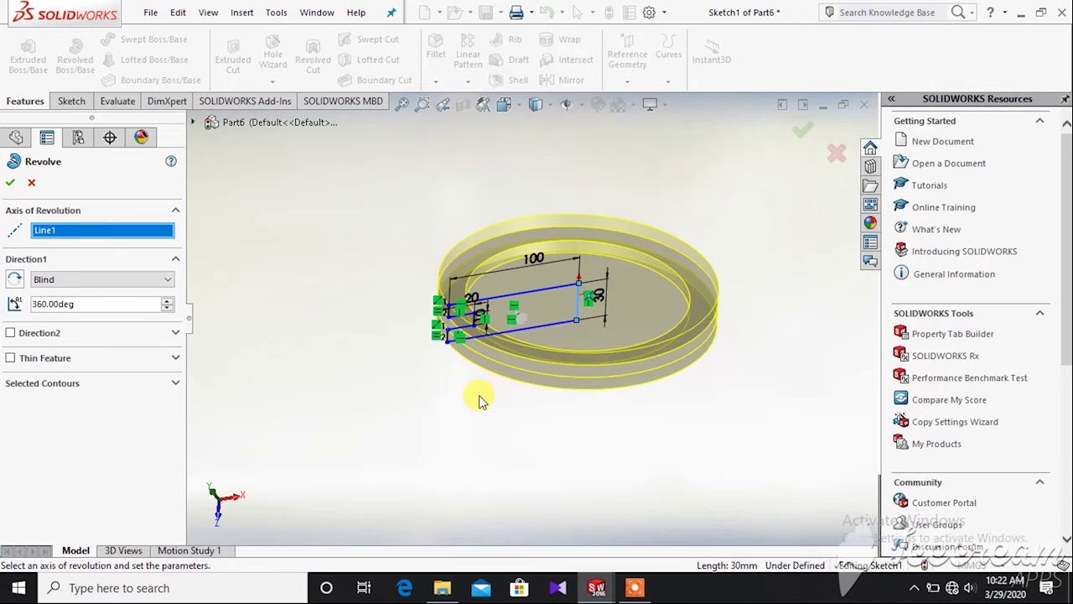
pyautogui.moveTo(451, 414); pyautogui.dragTo(429, 485, button='middle')
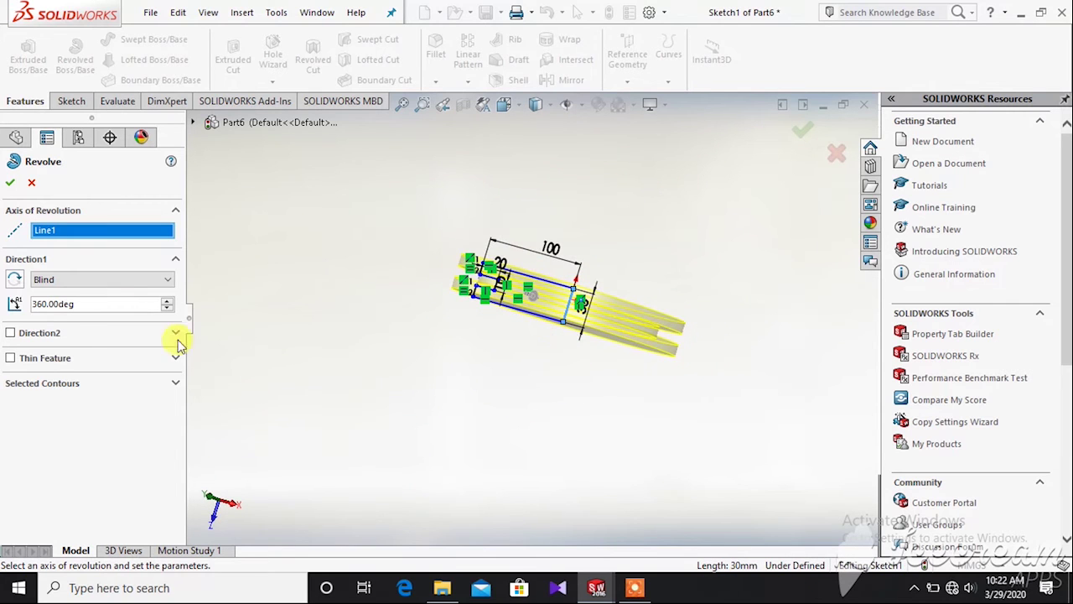
pyautogui.click(10, 184)
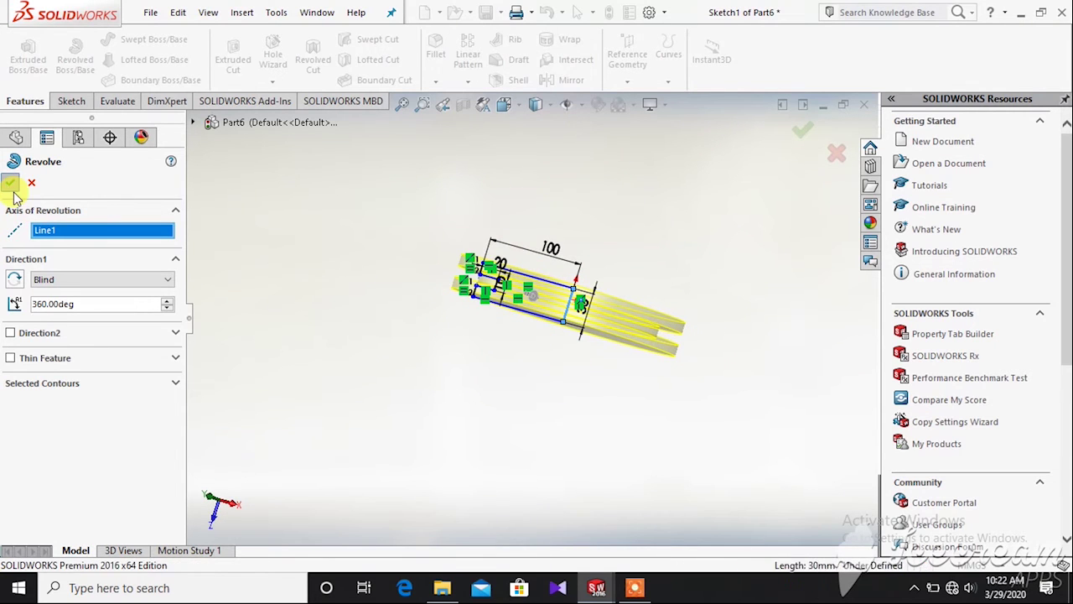
# - Save the smaller wheel as Part6 in the Desktop folder
pyautogui.moveTo(420, 374); pyautogui.dragTo(462, 287, button='middle')
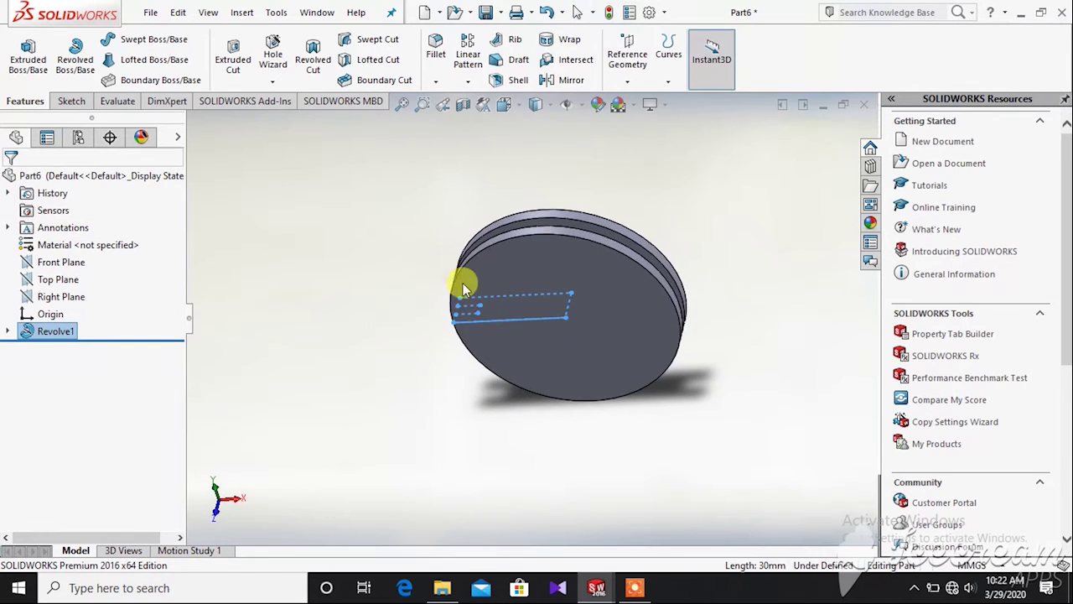
pyautogui.click(504, 12)
pyautogui.click(513, 48)
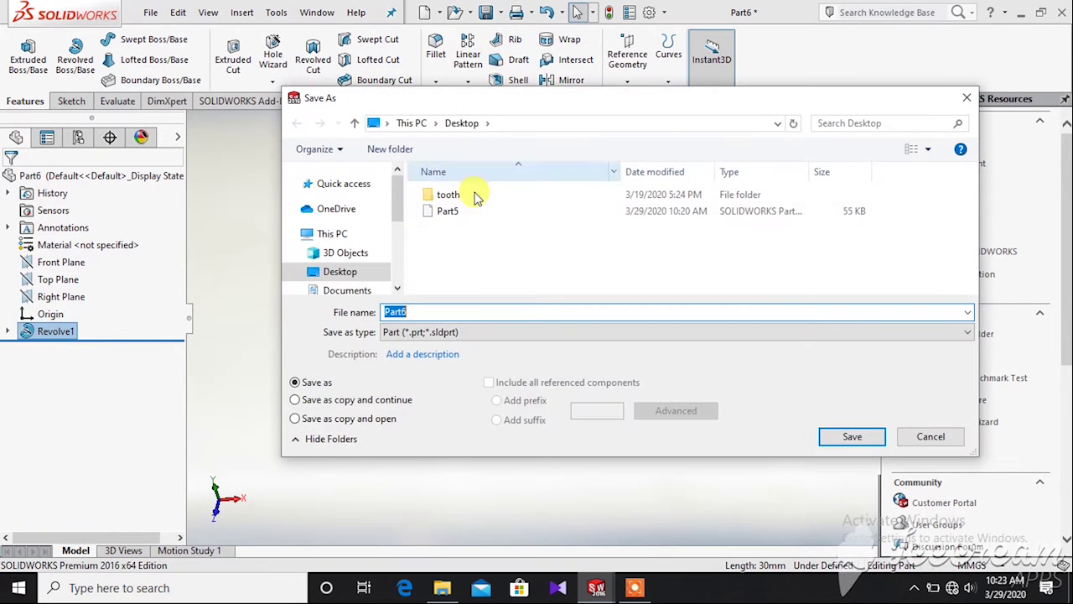
pyautogui.click(853, 437)
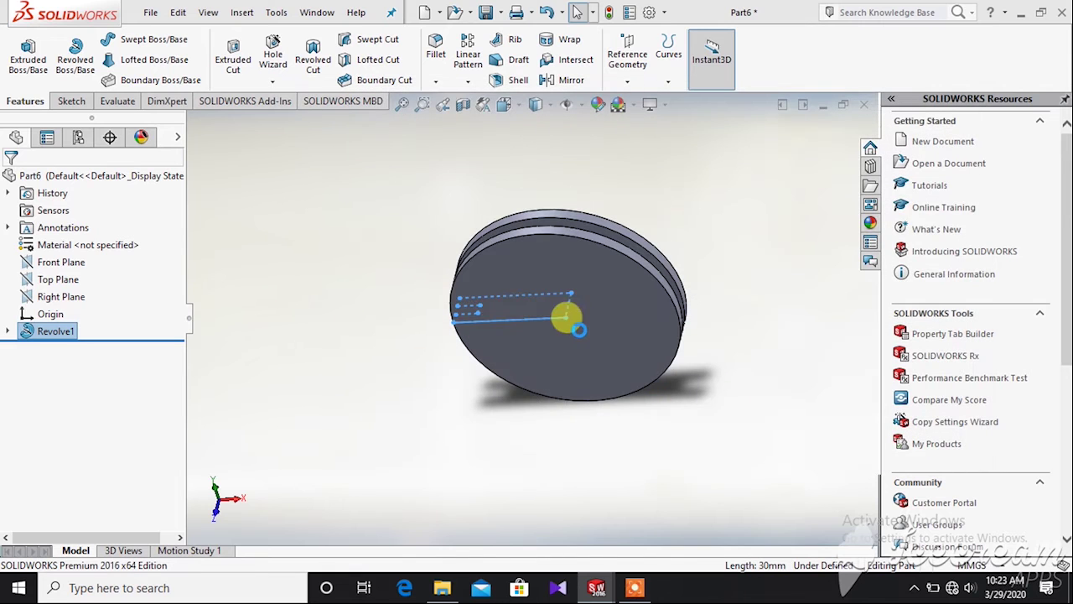
# - Make an assembly from the part and place the large wheel, Part5, as its first component
pyautogui.click(439, 16)
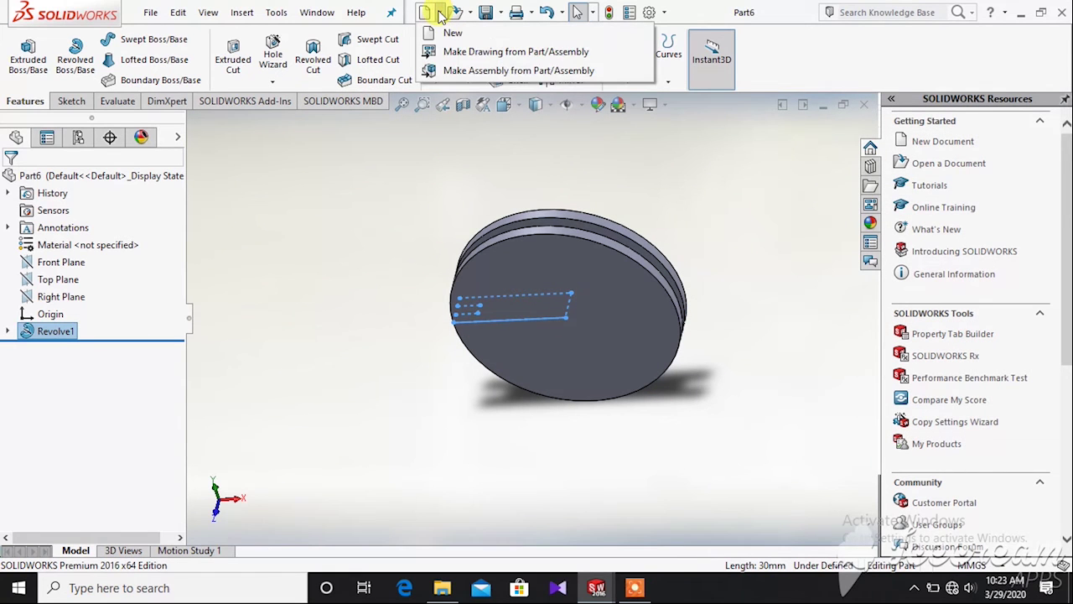
pyautogui.click(430, 70)
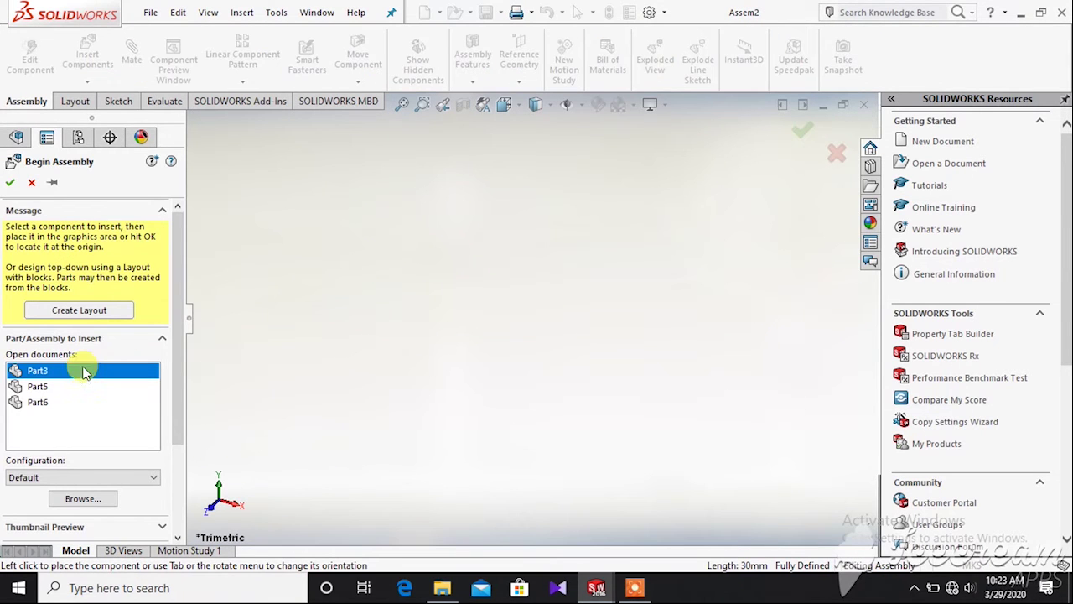
pyautogui.click(71, 388)
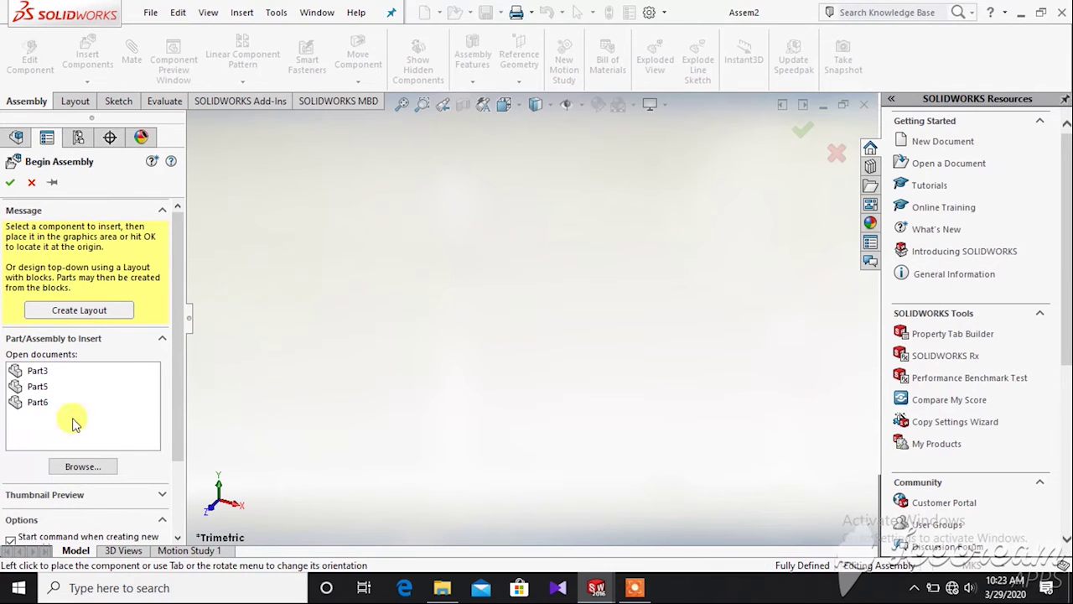
pyautogui.click(42, 387)
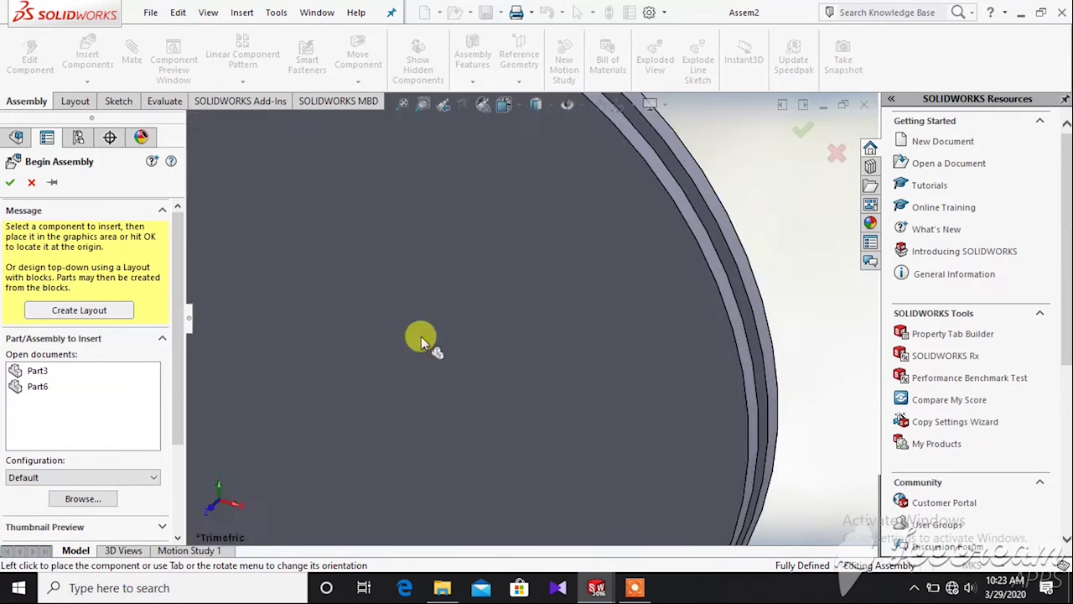
pyautogui.click(422, 339)
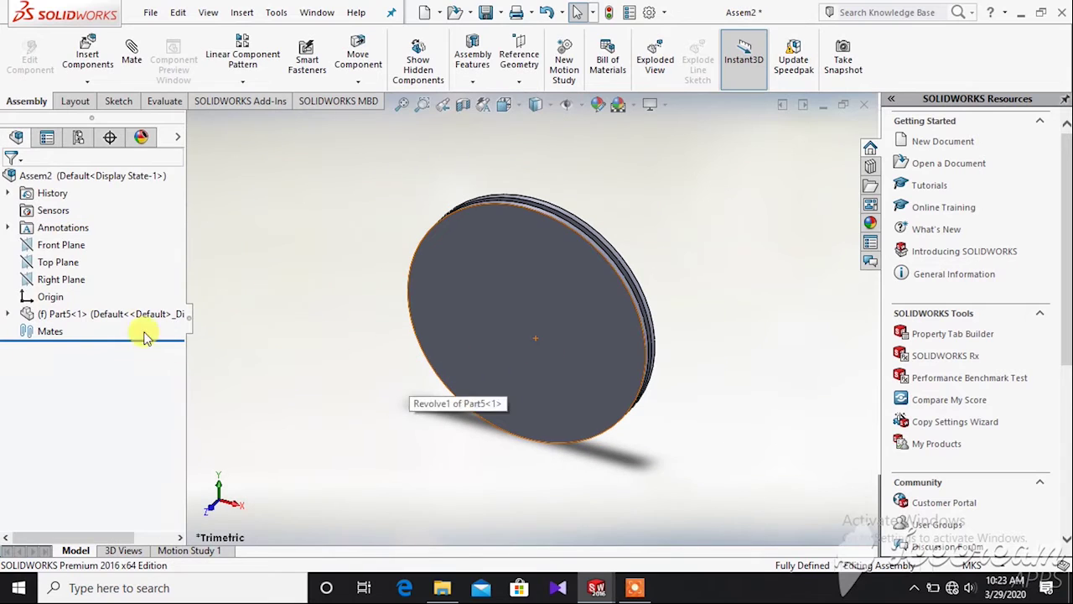
# - Insert the small wheel, Part6, into the assembly, below and to the right of the large wheel
pyautogui.click(87, 81)
pyautogui.click(98, 101)
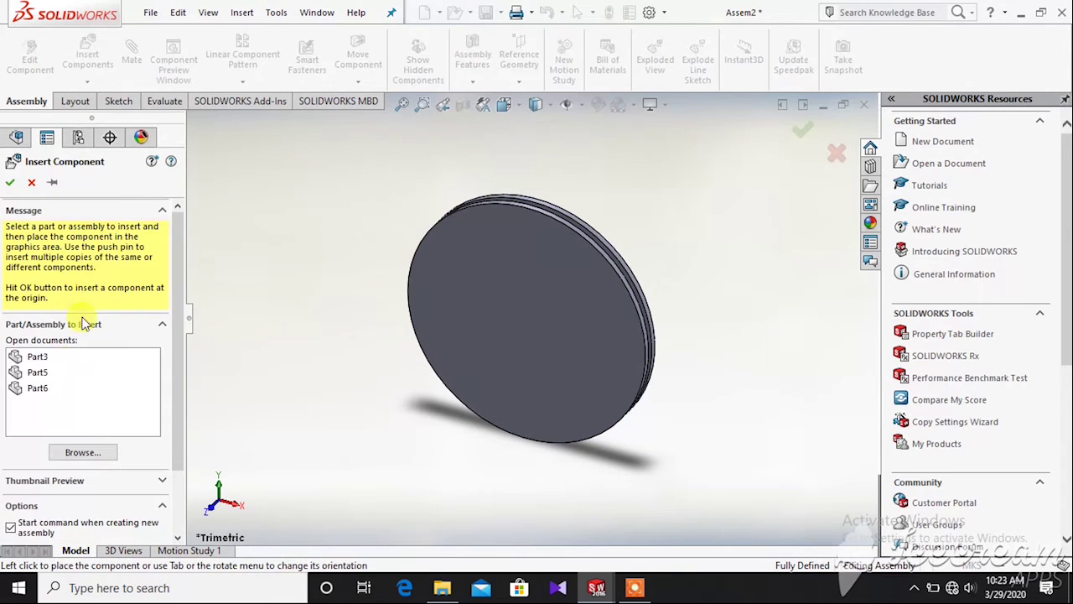
pyautogui.click(38, 387)
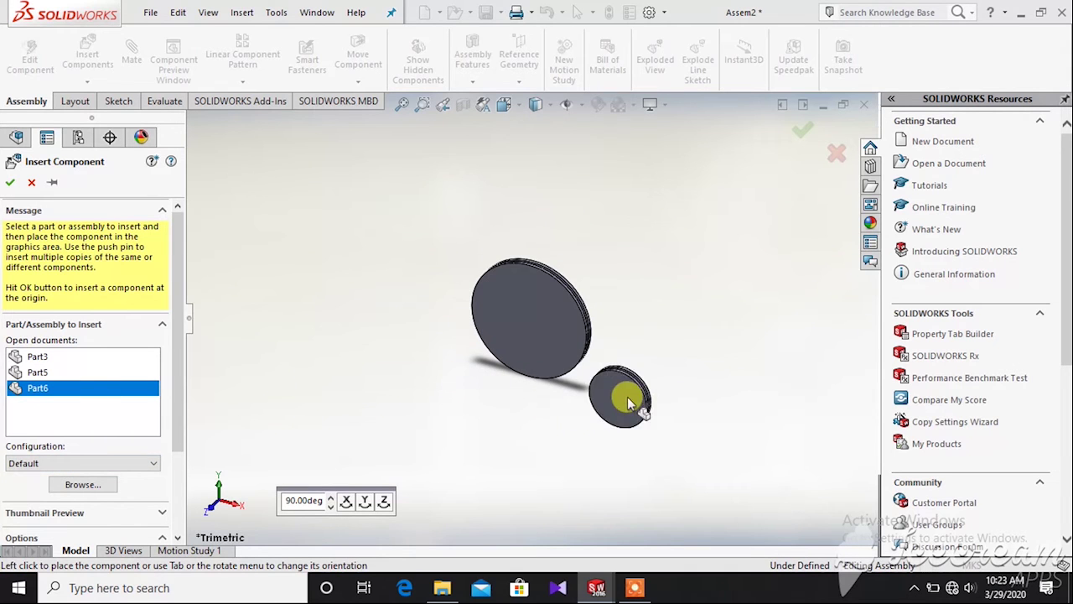
pyautogui.click(757, 424)
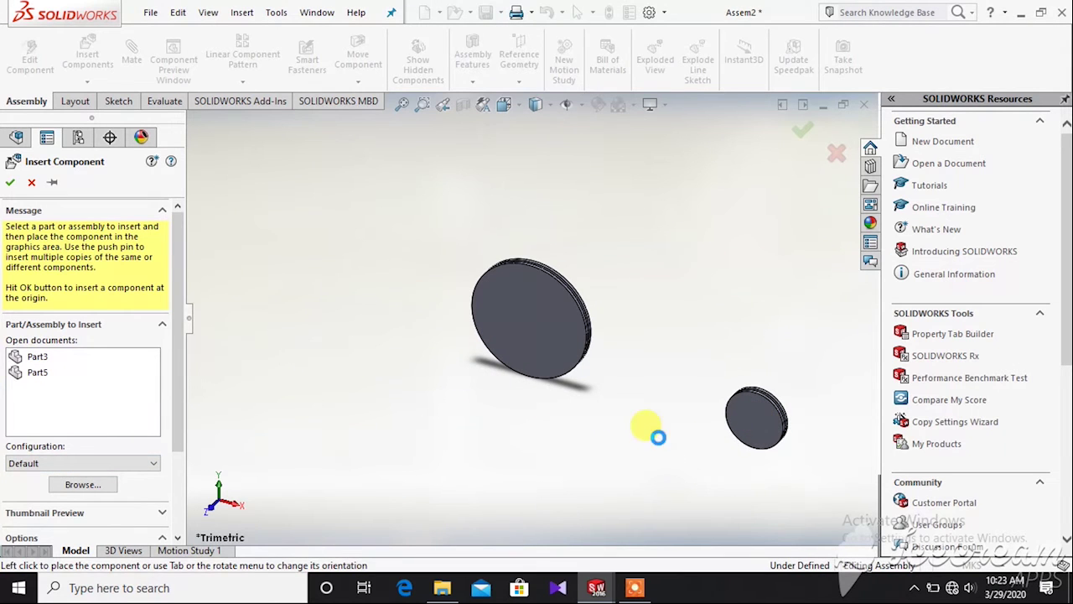
# - Try to mate the large wheel's flat face coincident with the assembly's Front Plane
pyautogui.moveTo(514, 413); pyautogui.dragTo(453, 419, button='middle')
pyautogui.scroll(2, 537, 405)
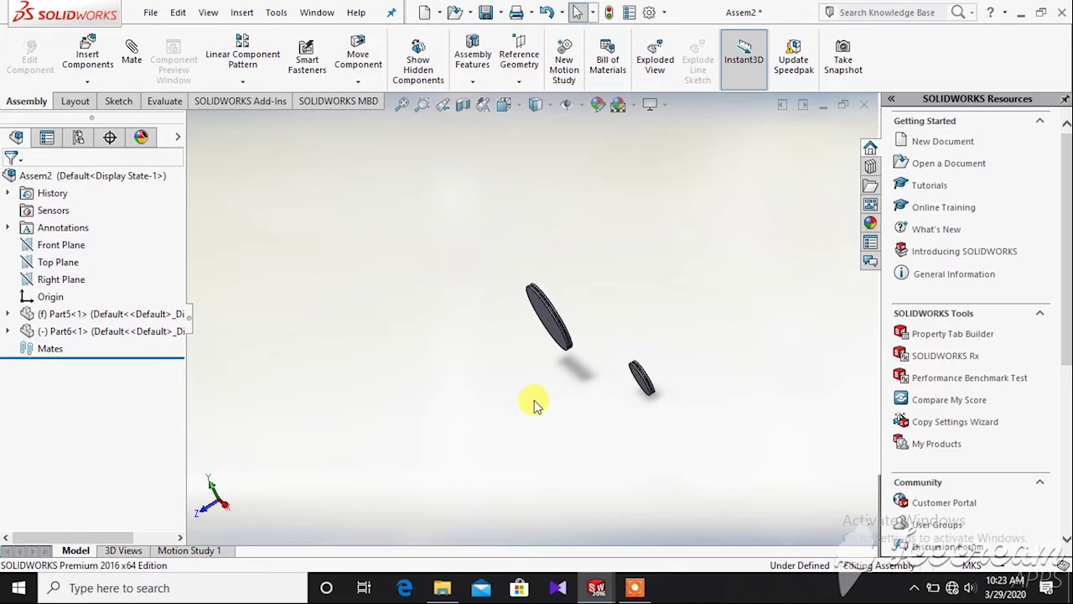
pyautogui.scroll(-5, 616, 300)
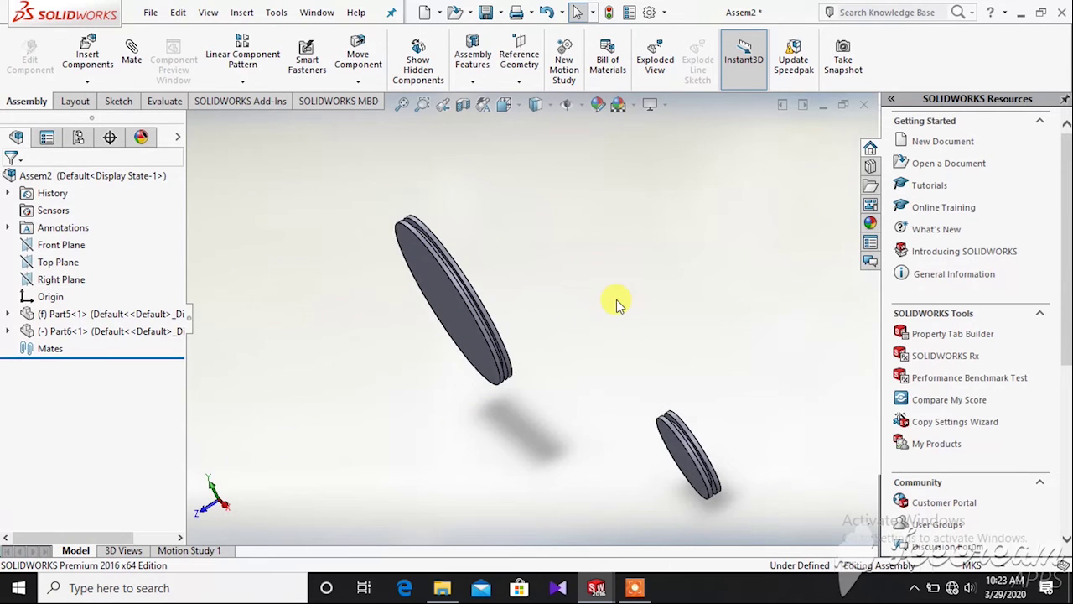
pyautogui.moveTo(577, 320); pyautogui.dragTo(593, 271, button='middle')
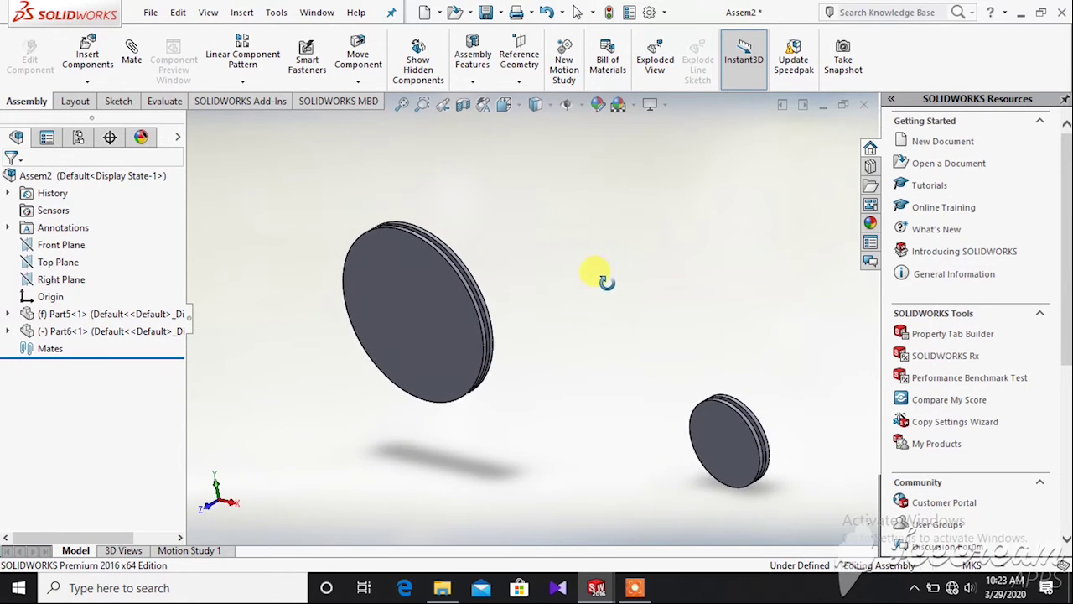
pyautogui.click(132, 59)
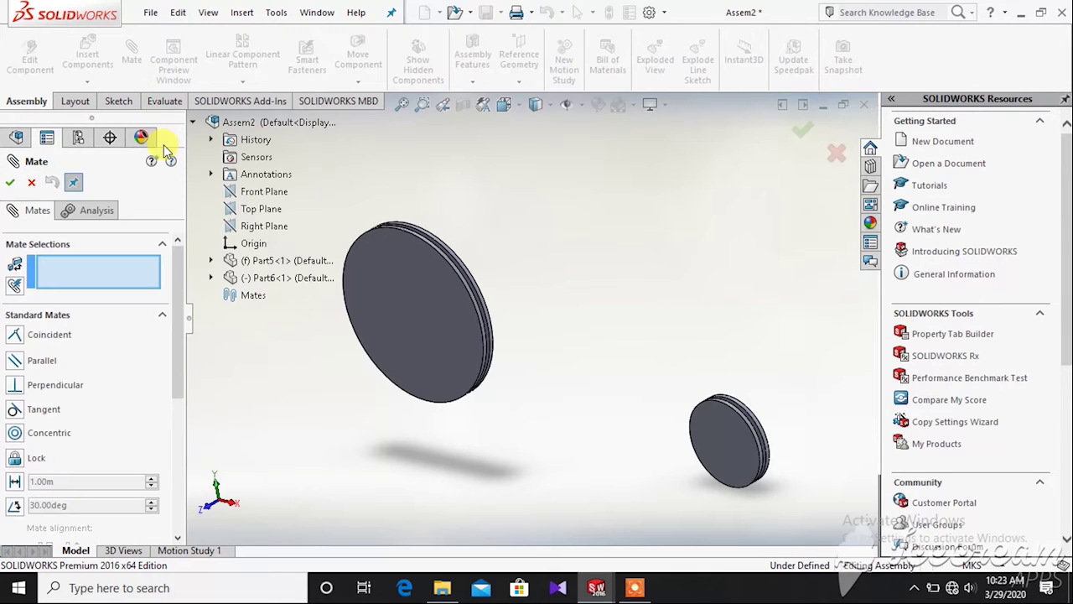
pyautogui.moveTo(520, 297); pyautogui.dragTo(455, 313, button='middle')
pyautogui.click(513, 280)
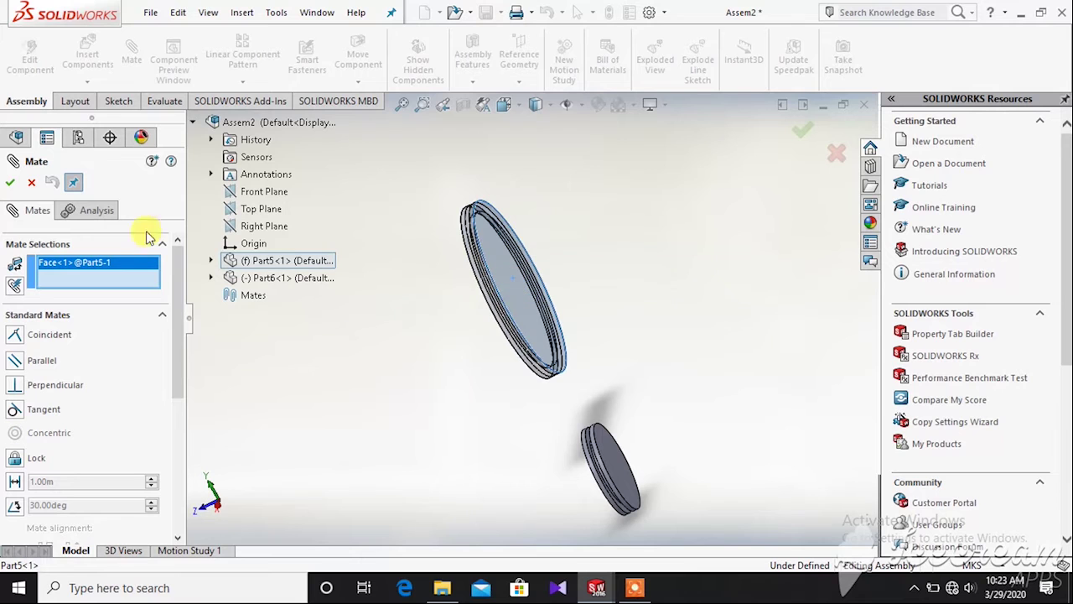
pyautogui.click(262, 193)
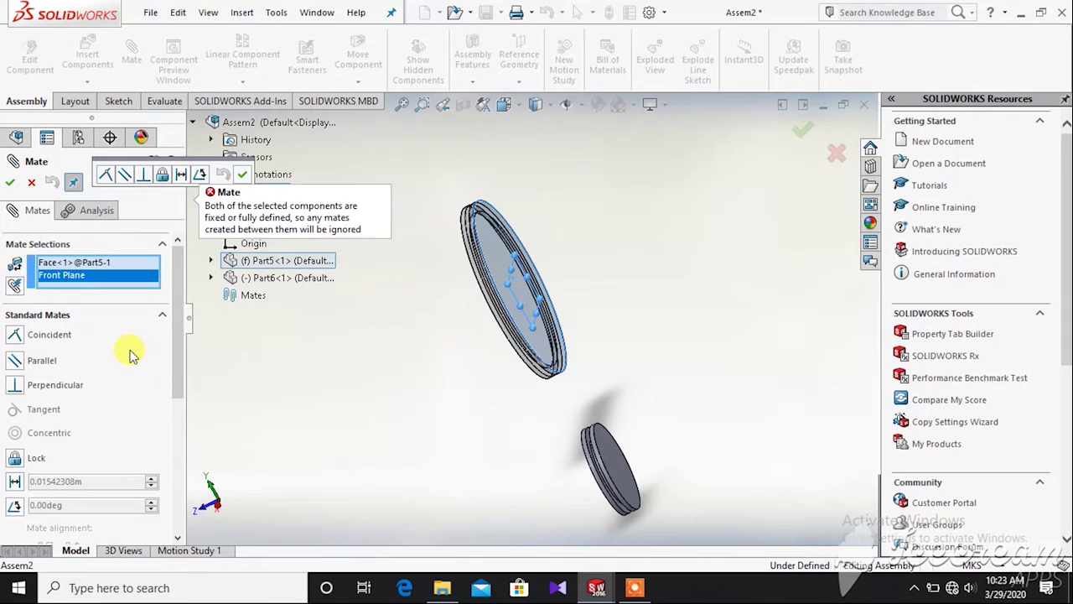
pyautogui.click(22, 335)
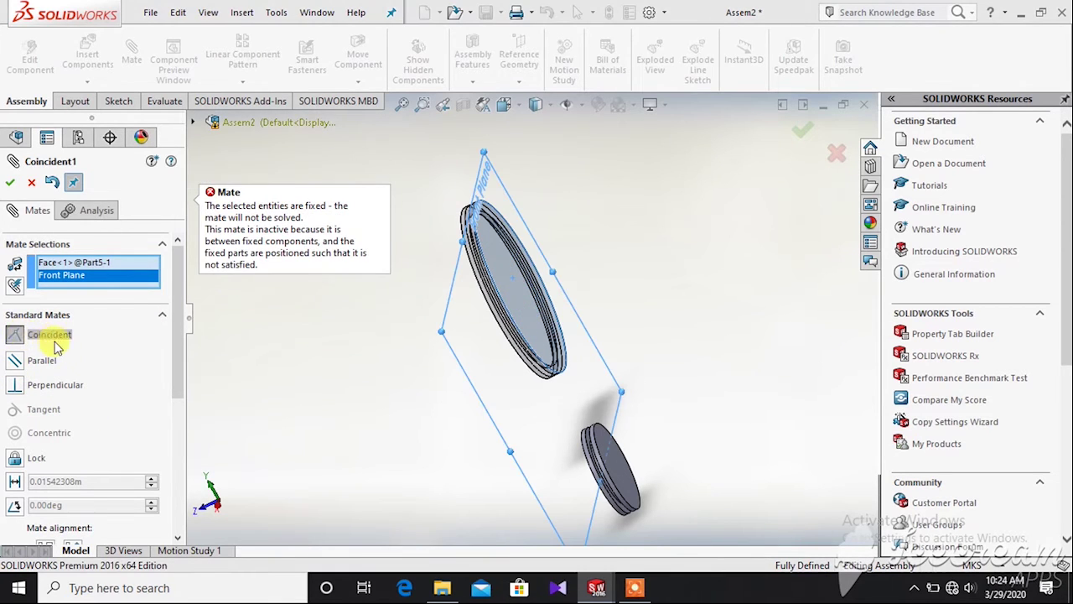
pyautogui.click(634, 588)
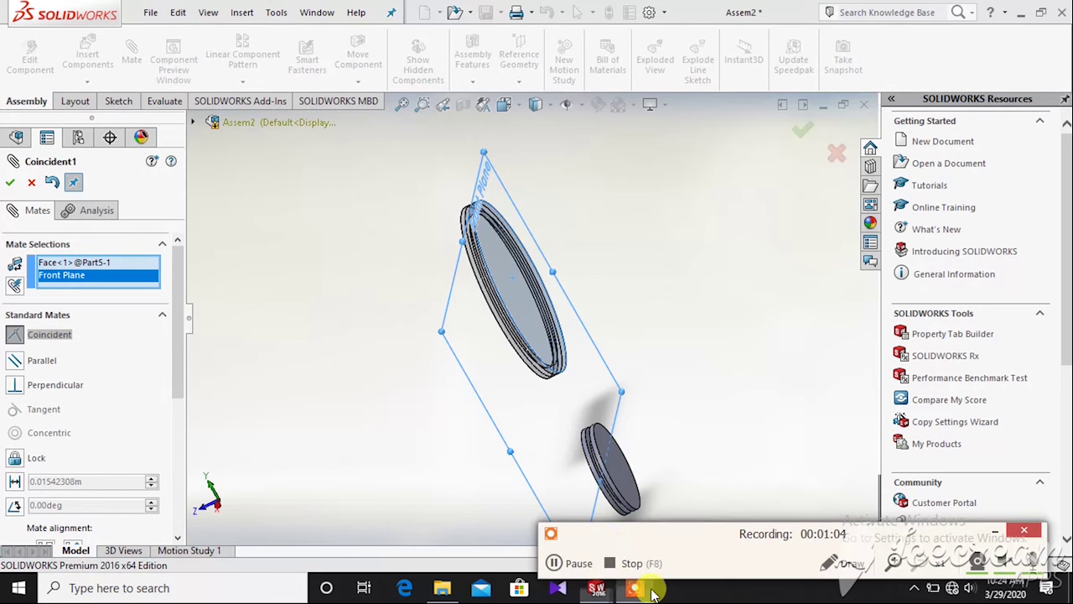
pyautogui.click(592, 563)
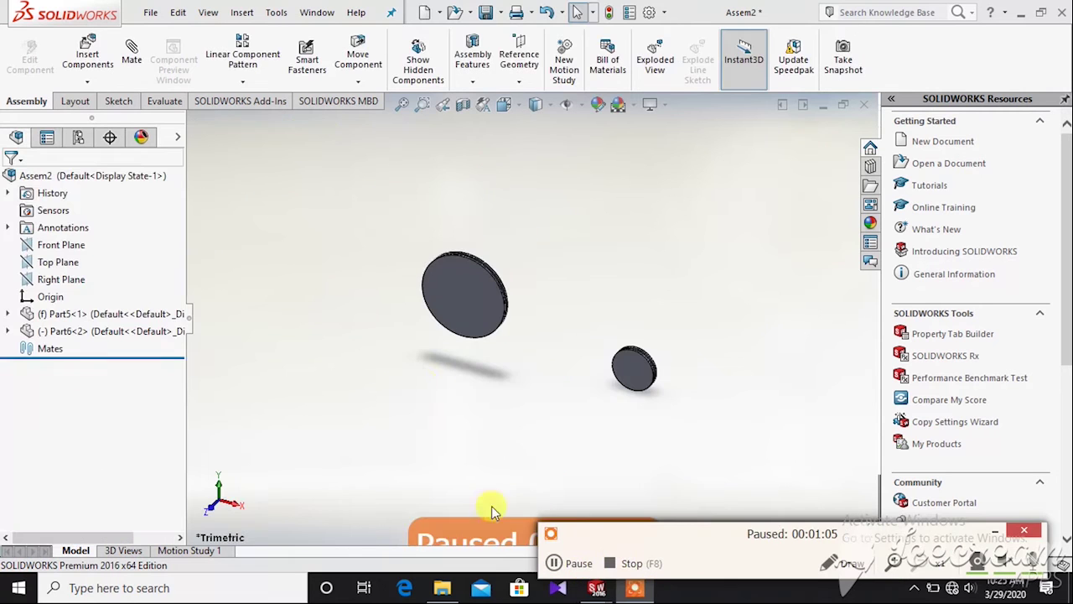
# - Float the fixed large wheel and mate its flat front face coincident with the assembly's Front Plane
pyautogui.rightClick(459, 293)
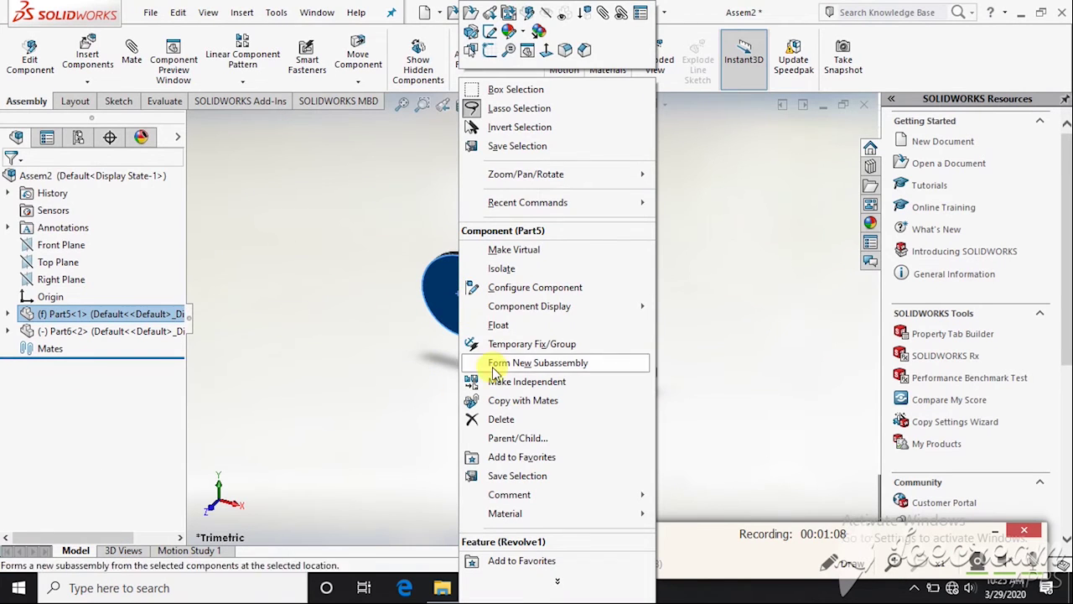
pyautogui.click(508, 326)
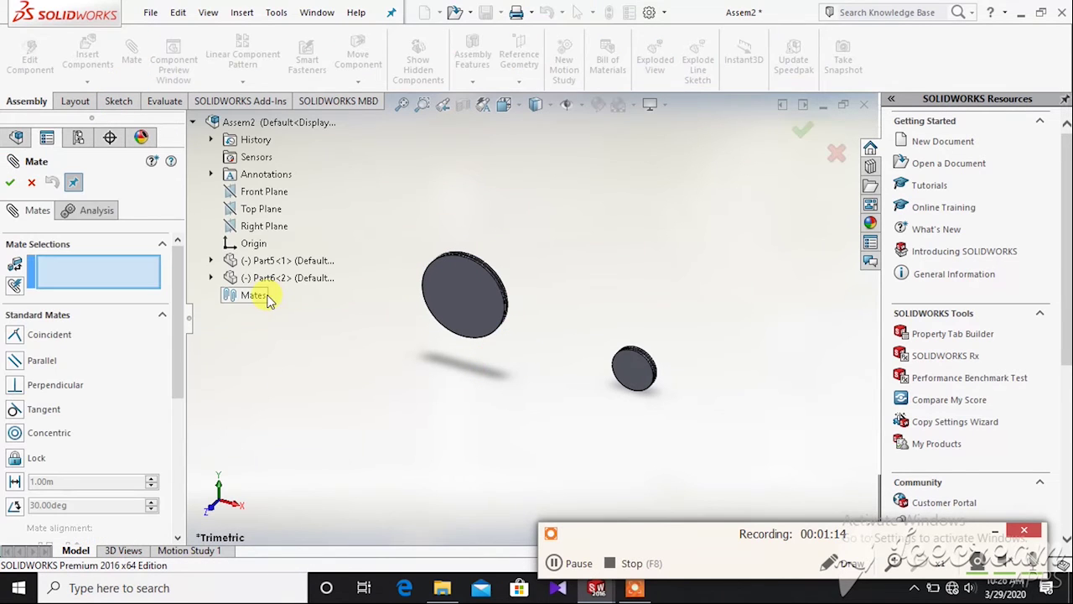
pyautogui.click(478, 301)
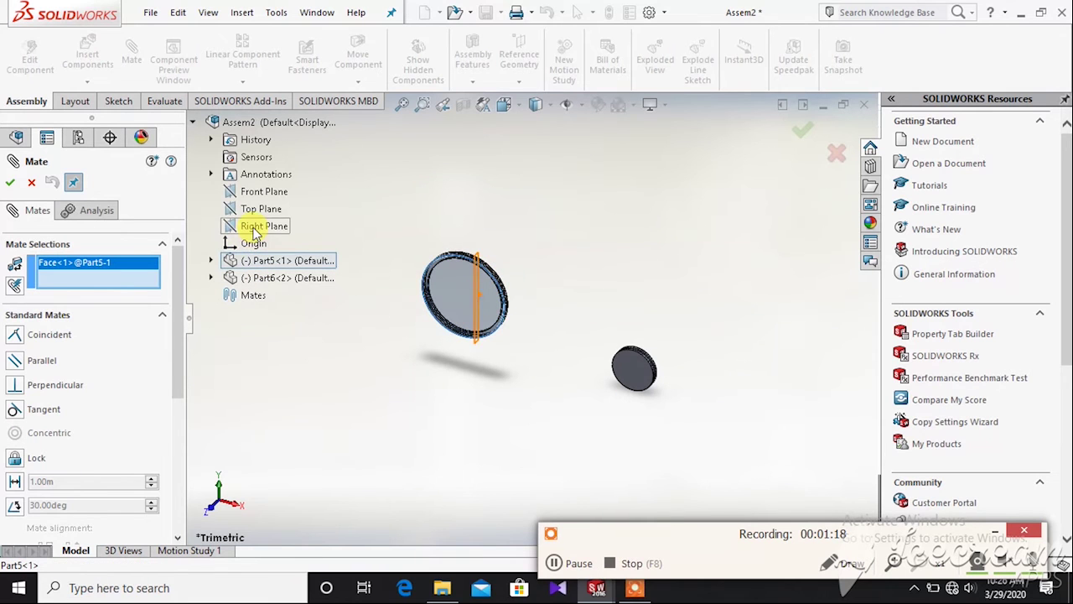
pyautogui.click(264, 196)
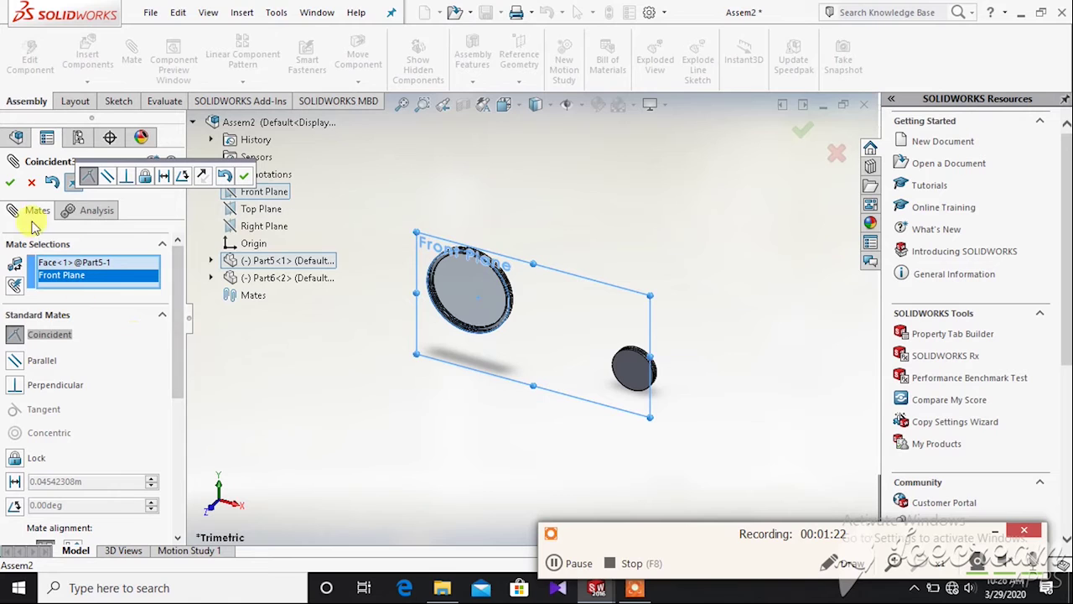
pyautogui.click(10, 183)
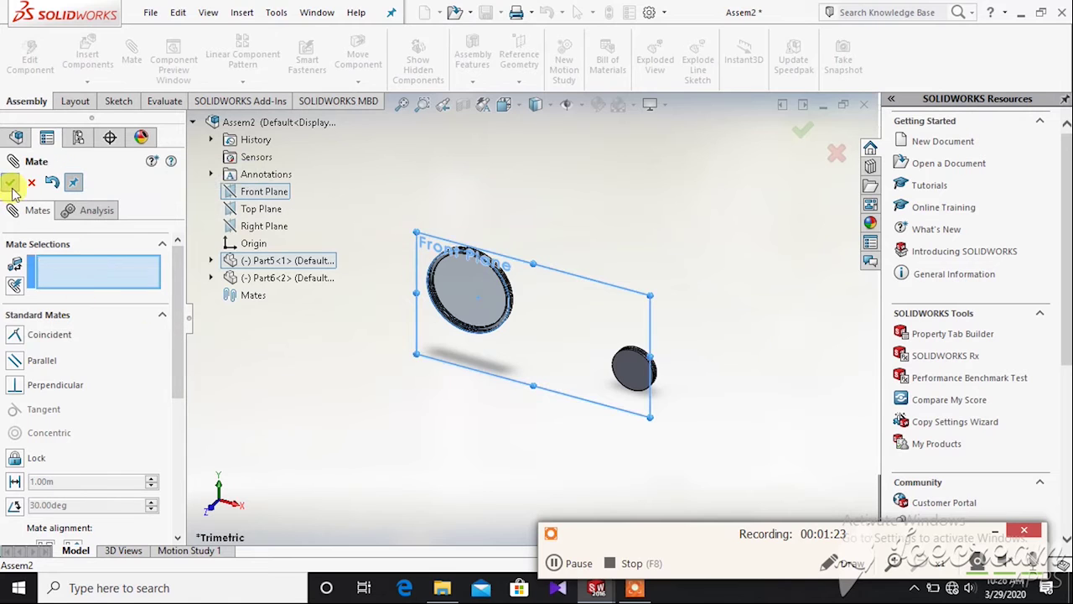
# - Mate the small wheel's flat front face coincident with the assembly's Front Plane and finish mating
pyautogui.click(636, 373)
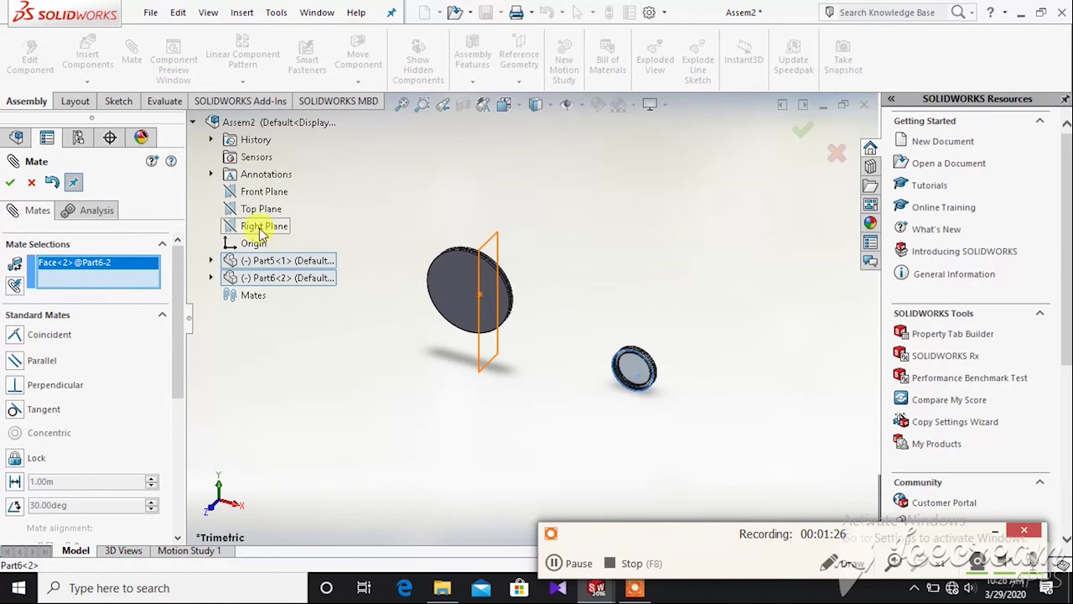
pyautogui.click(266, 192)
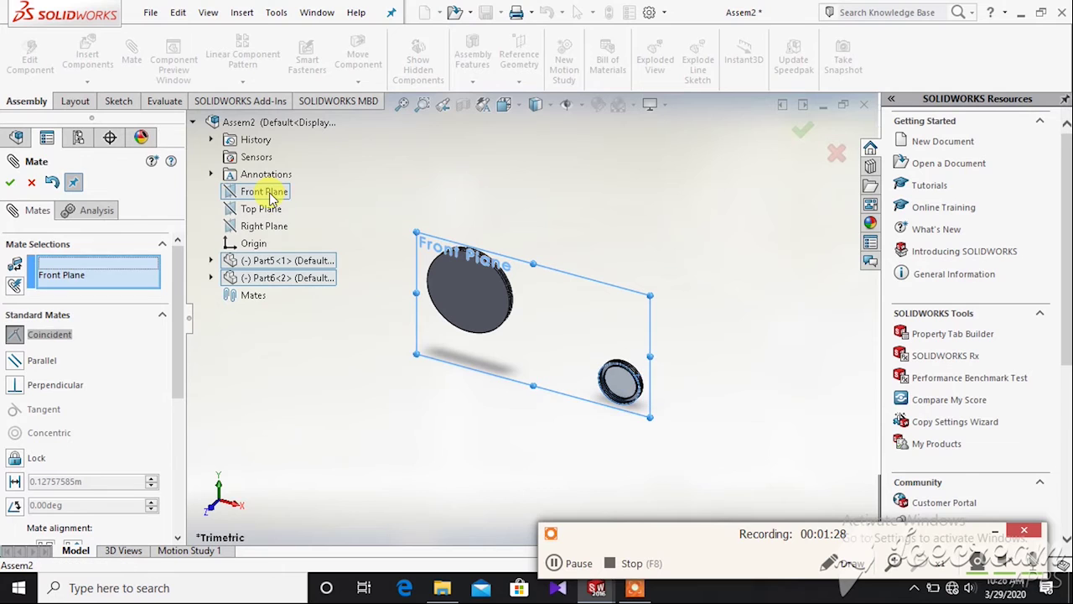
pyautogui.click(12, 182)
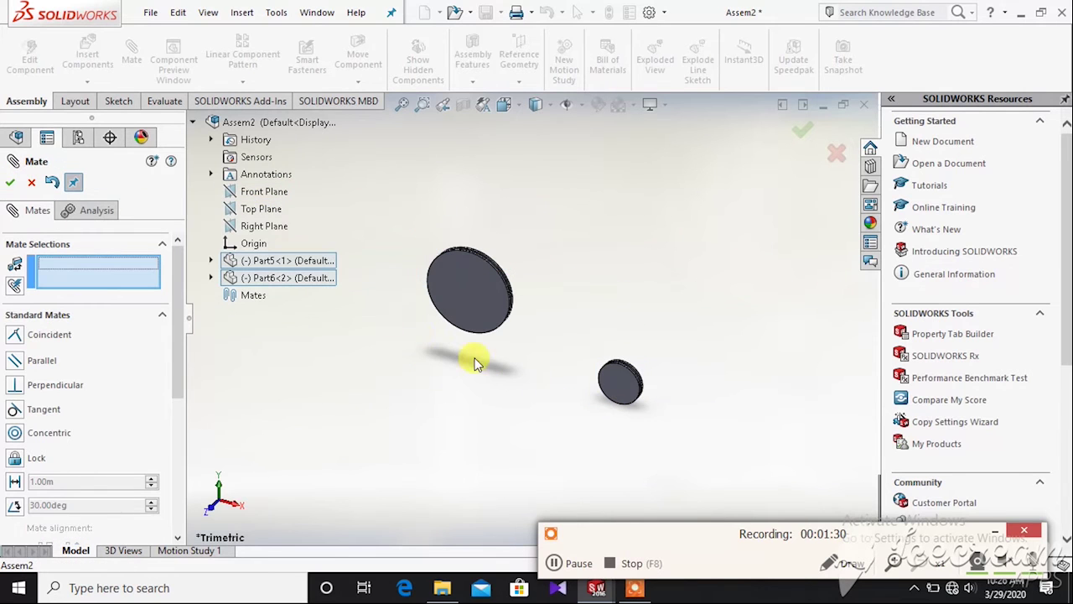
pyautogui.moveTo(446, 358); pyautogui.dragTo(304, 344, button='middle')
pyautogui.click(11, 182)
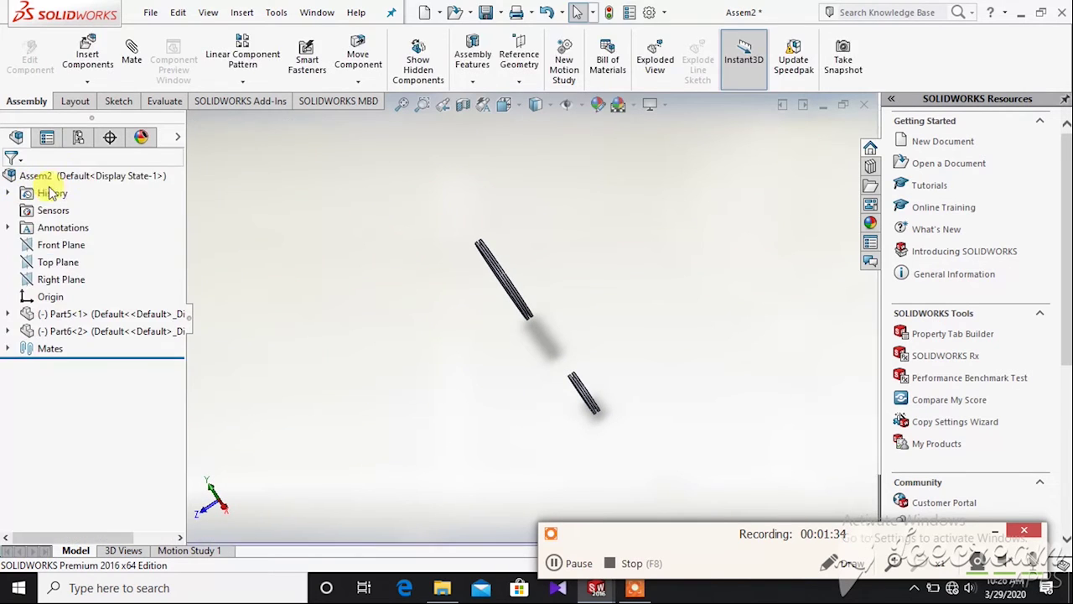
# - Start a Belt/Chain assembly feature and pick the large wheel's inner groove face as the first belt member
pyautogui.click(472, 81)
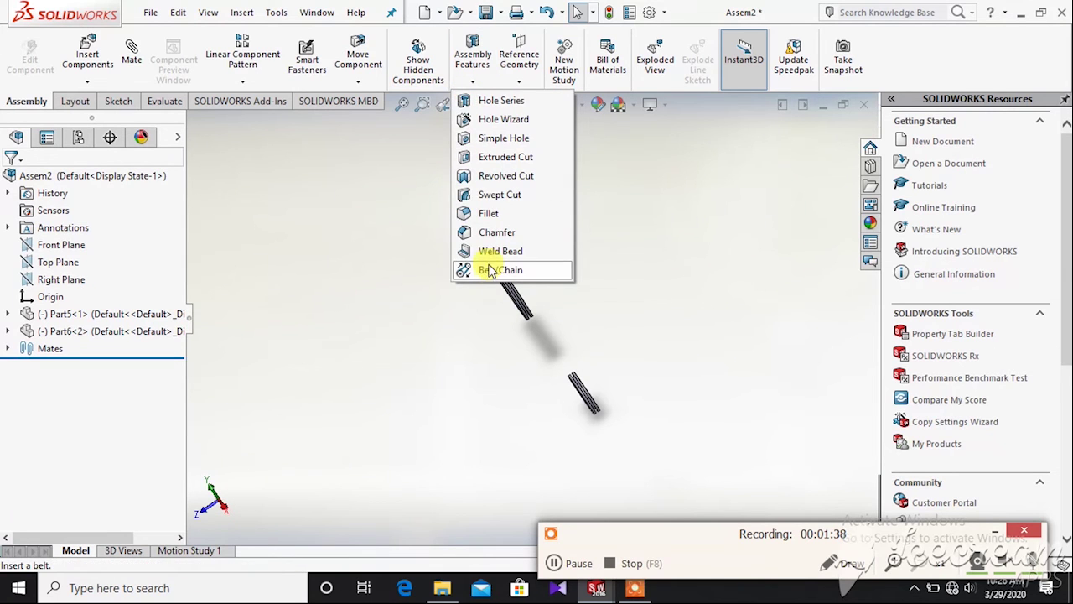
pyautogui.click(491, 271)
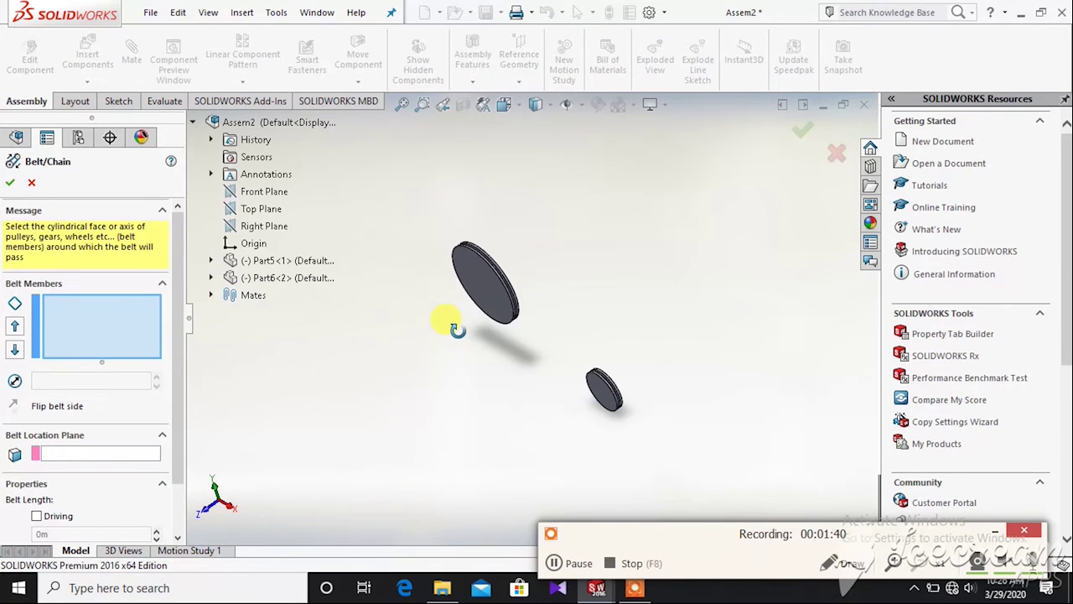
pyautogui.scroll(-4, 537, 285)
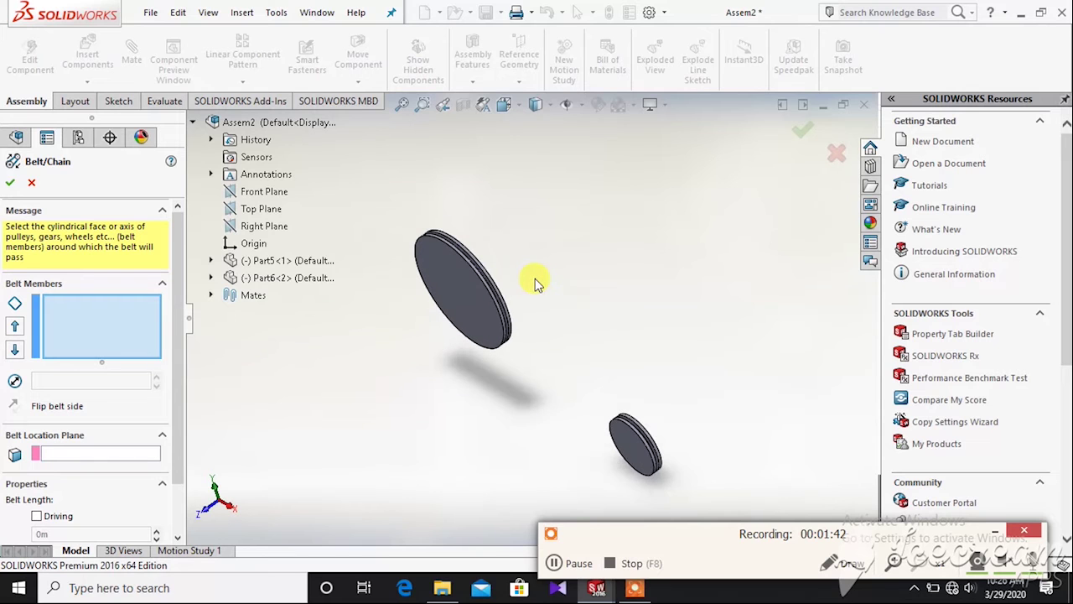
pyautogui.moveTo(532, 247); pyautogui.dragTo(506, 256, button='middle')
pyautogui.scroll(-8, 463, 254)
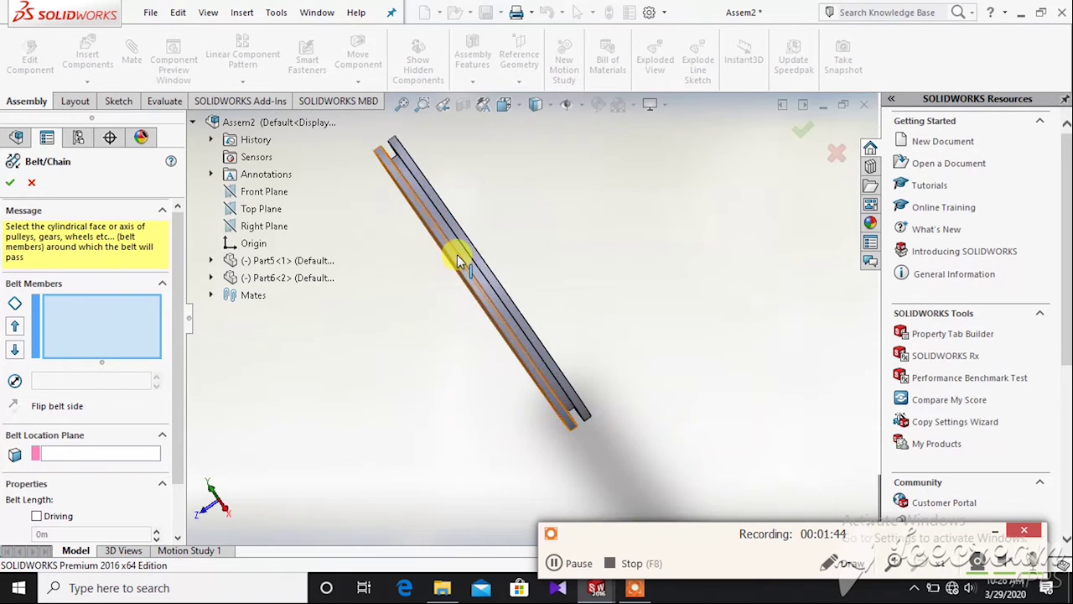
pyautogui.click(487, 247)
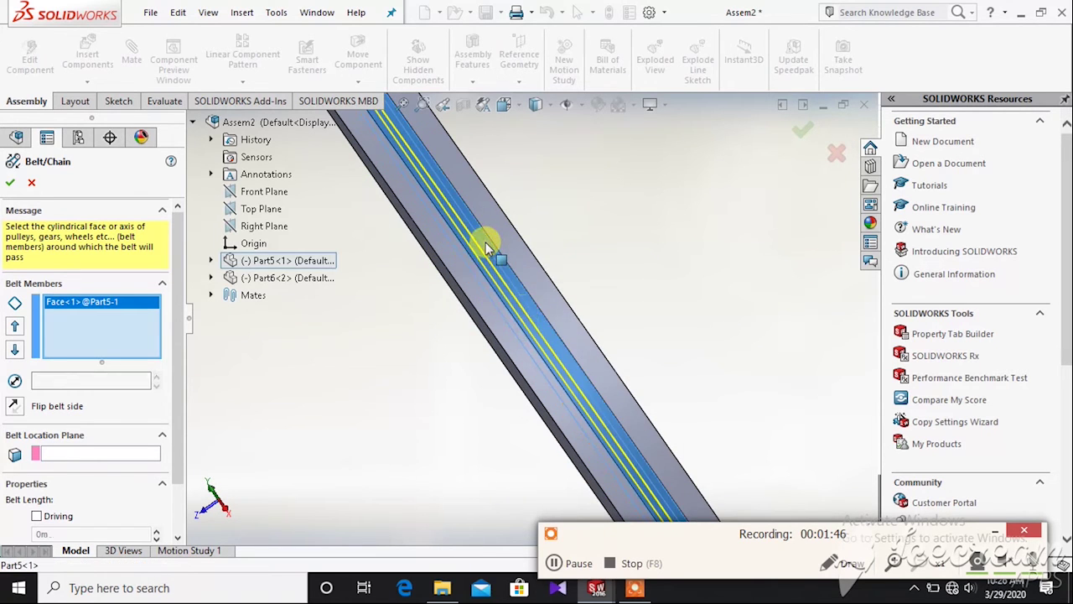
# - Add the small wheel's inner groove face as the second belt member so the belt loops around both wheels
pyautogui.scroll(6, 540, 323)
pyautogui.moveTo(669, 374); pyautogui.dragTo(670, 320, button='middle')
pyautogui.scroll(4, 657, 359)
pyautogui.scroll(-4, 589, 422)
pyautogui.scroll(-4, 616, 372)
pyautogui.scroll(-2, 617, 370)
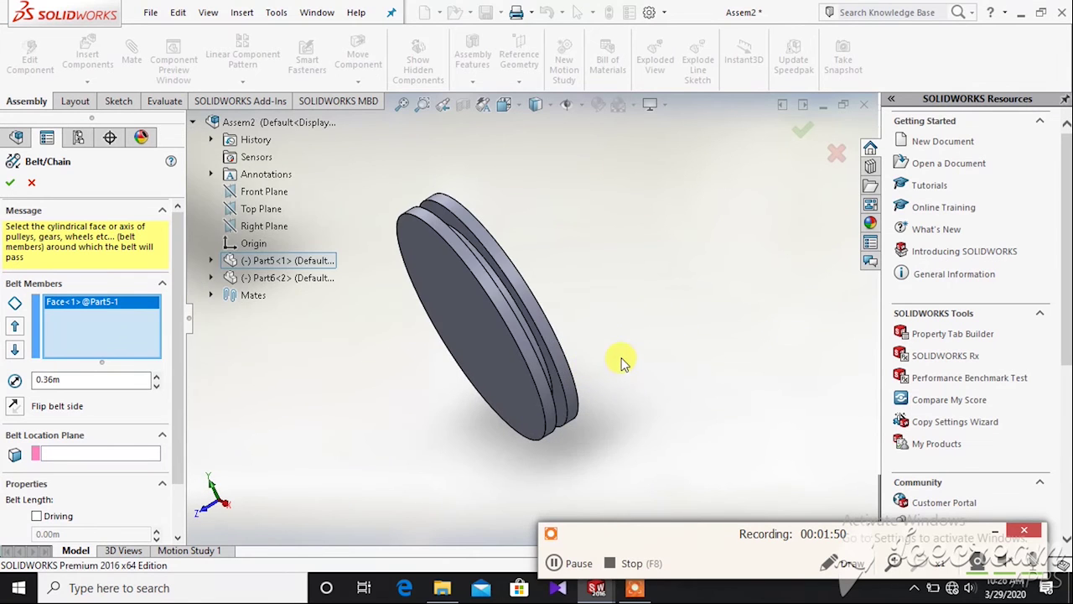
pyautogui.moveTo(622, 362); pyautogui.dragTo(601, 360, button='middle')
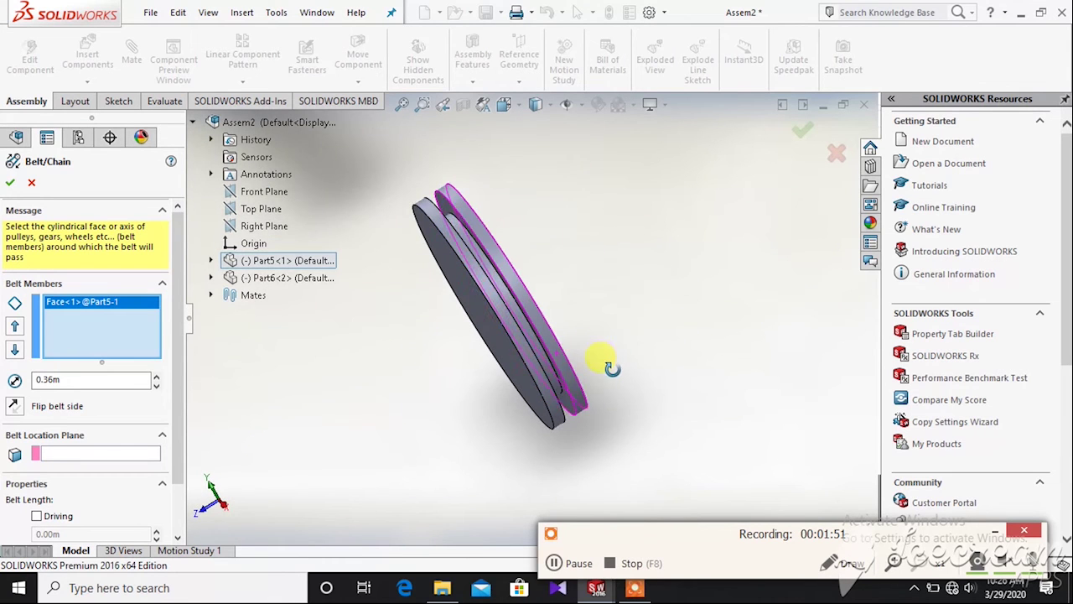
pyautogui.click(542, 360)
pyautogui.scroll(5, 428, 428)
pyautogui.moveTo(442, 411); pyautogui.dragTo(531, 307, button='middle')
pyautogui.scroll(3, 479, 352)
pyautogui.scroll(-2, 401, 275)
pyautogui.scroll(-3, 426, 264)
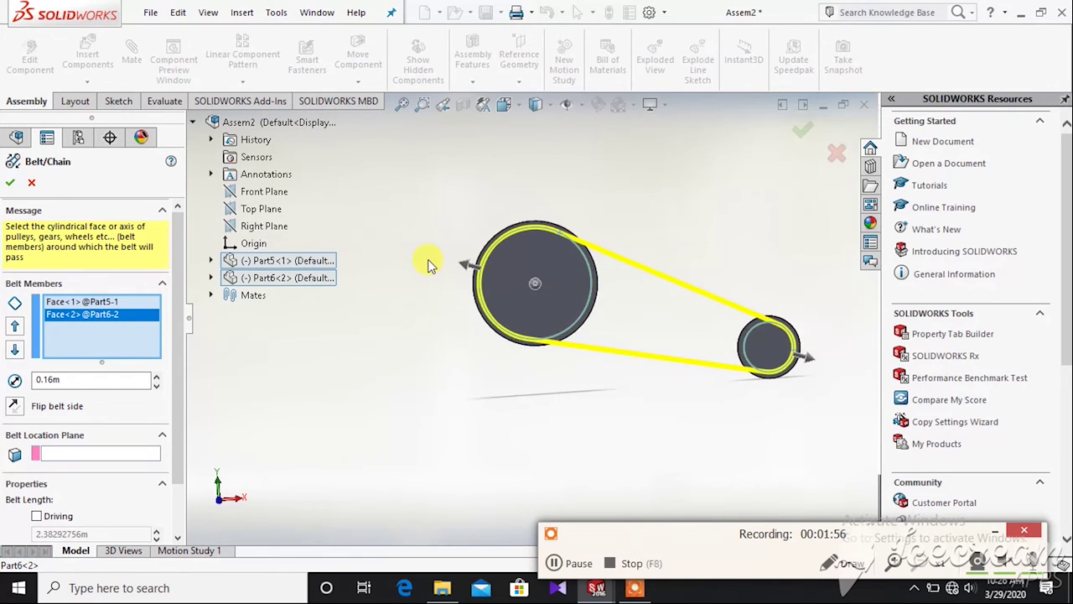
pyautogui.scroll(2, 659, 375)
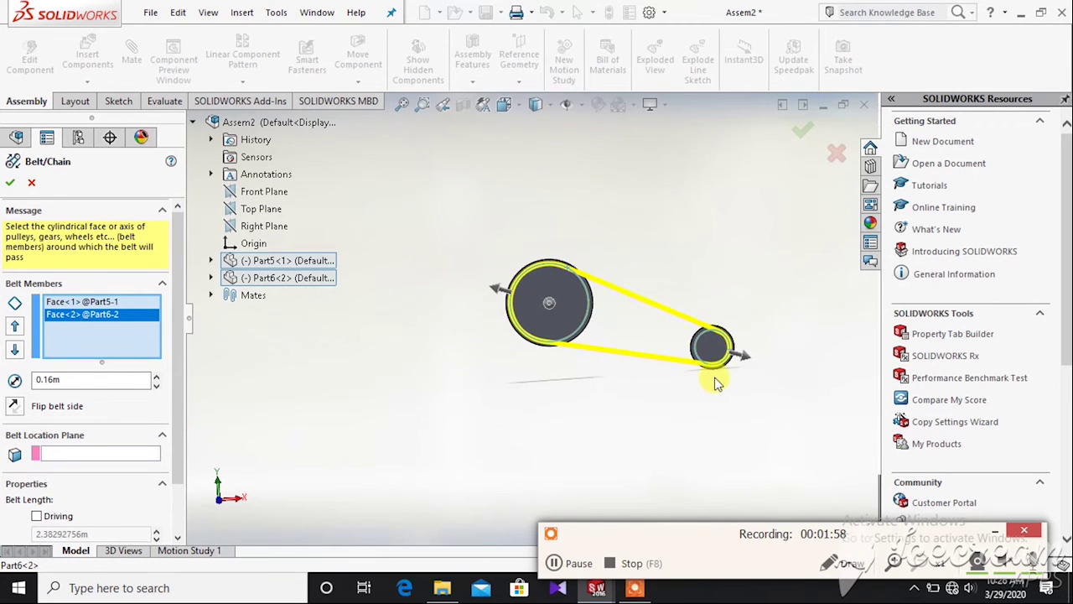
pyautogui.scroll(1, 721, 377)
pyautogui.scroll(-2, 708, 375)
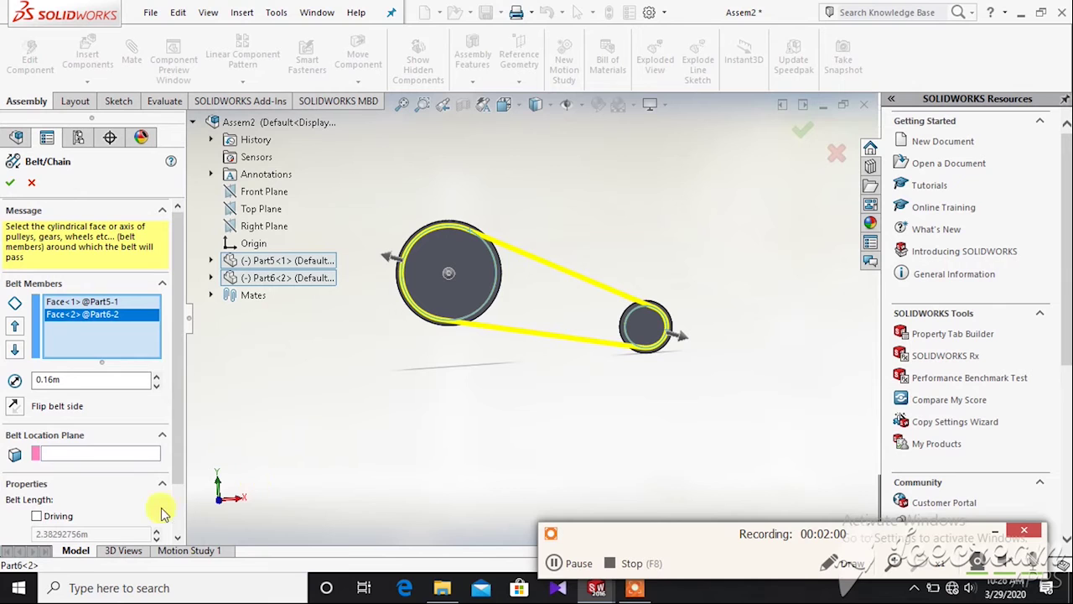
# - Enable the belt thickness option, try 0.1 m and 0.01 m, and set the thickness to 0.00 m
pyautogui.moveTo(173, 417)
pyautogui.mouseDown()
pyautogui.moveTo(167, 455)
pyautogui.moveTo(166, 418)
pyautogui.mouseUp()
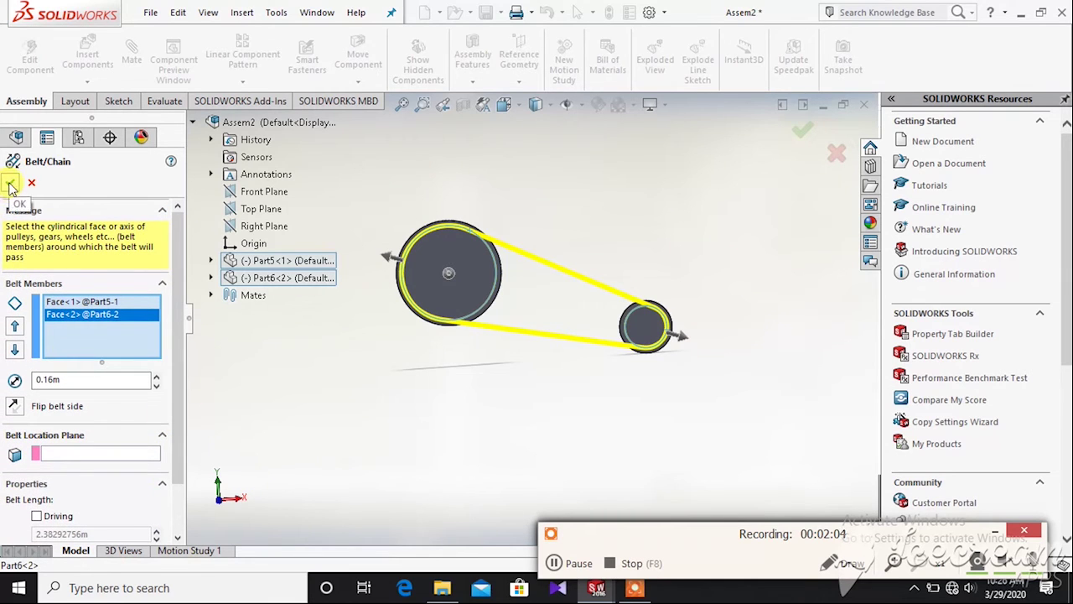
pyautogui.moveTo(174, 269); pyautogui.dragTo(177, 371)
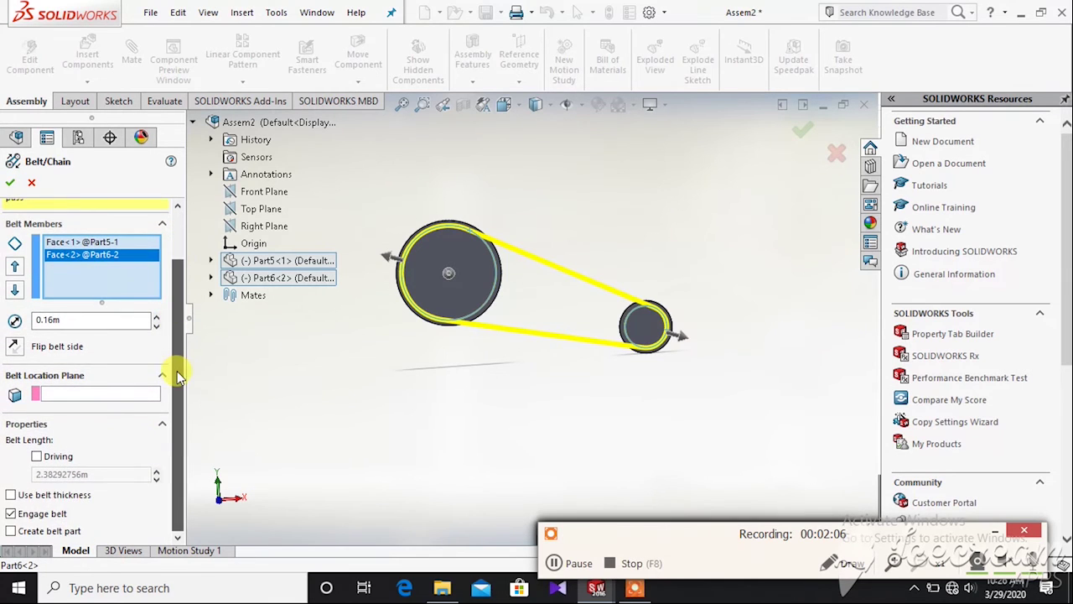
pyautogui.click(10, 496)
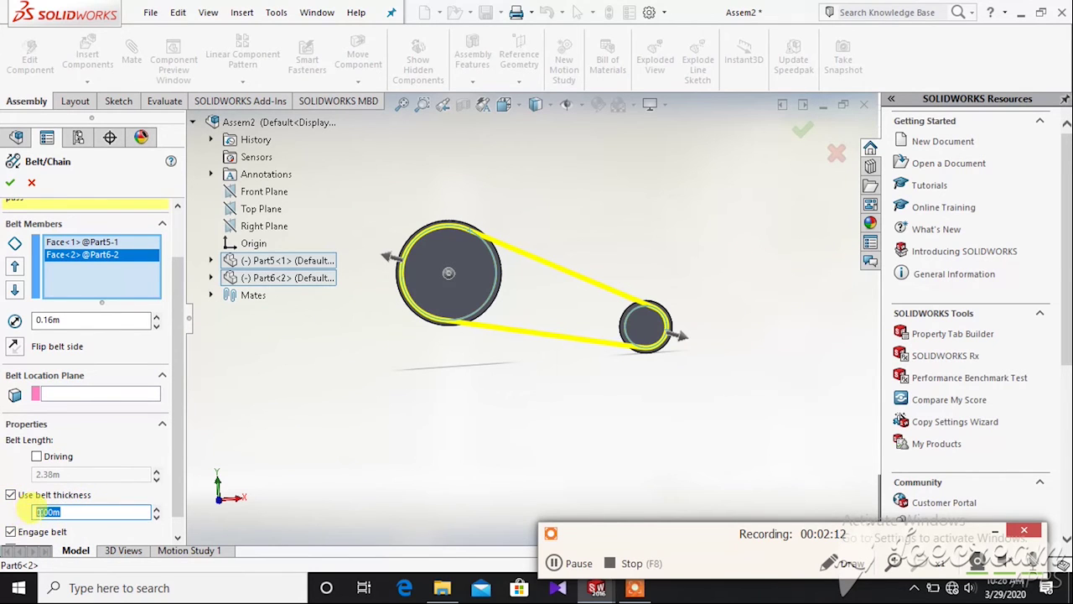
pyautogui.write('0.1')
pyautogui.press('Return')
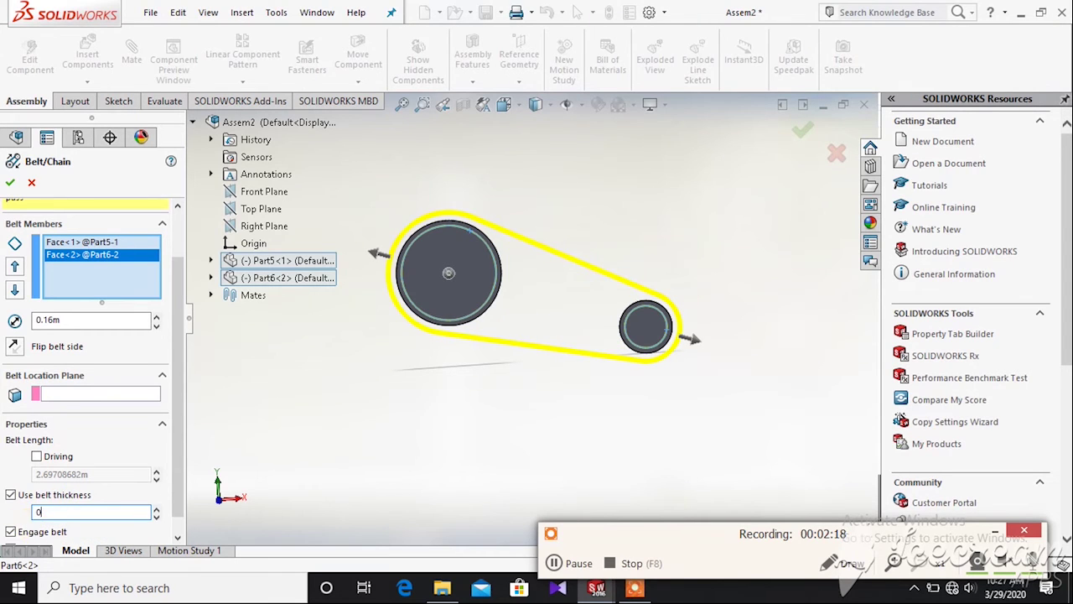
pyautogui.press('Return')
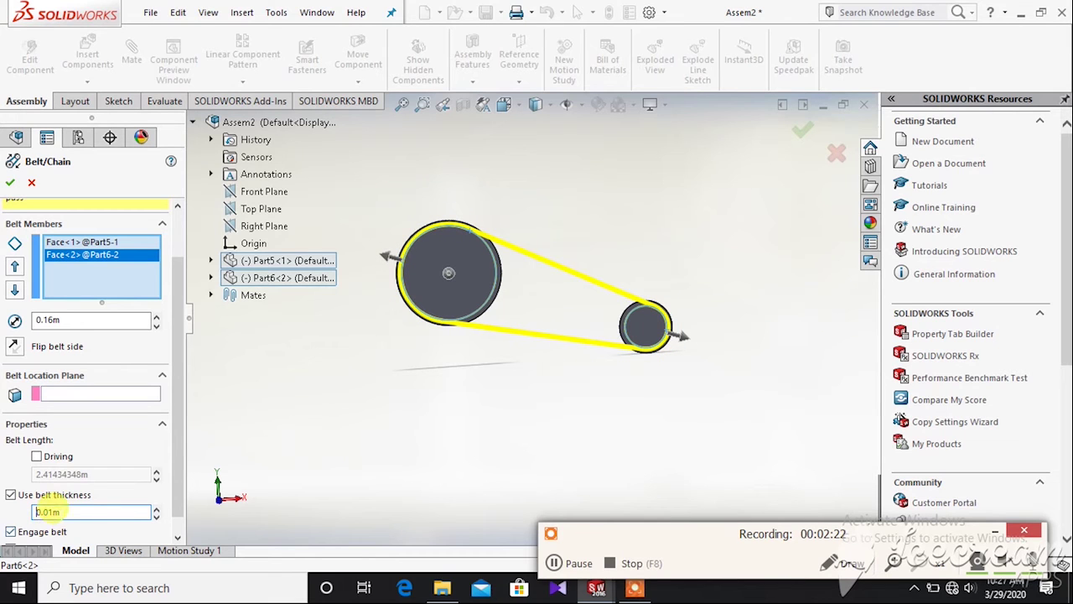
pyautogui.press('Return')
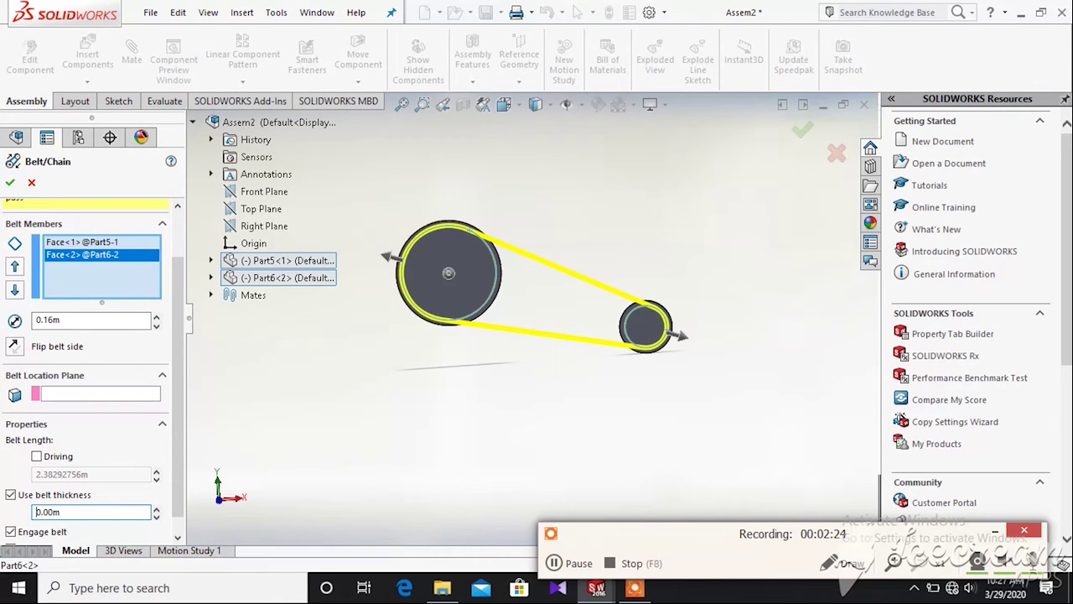
# - Enable creation of a belt part, accept the belt feature, and save the assembly to the Desktop as Assem2
pyautogui.scroll(-1, 174, 357)
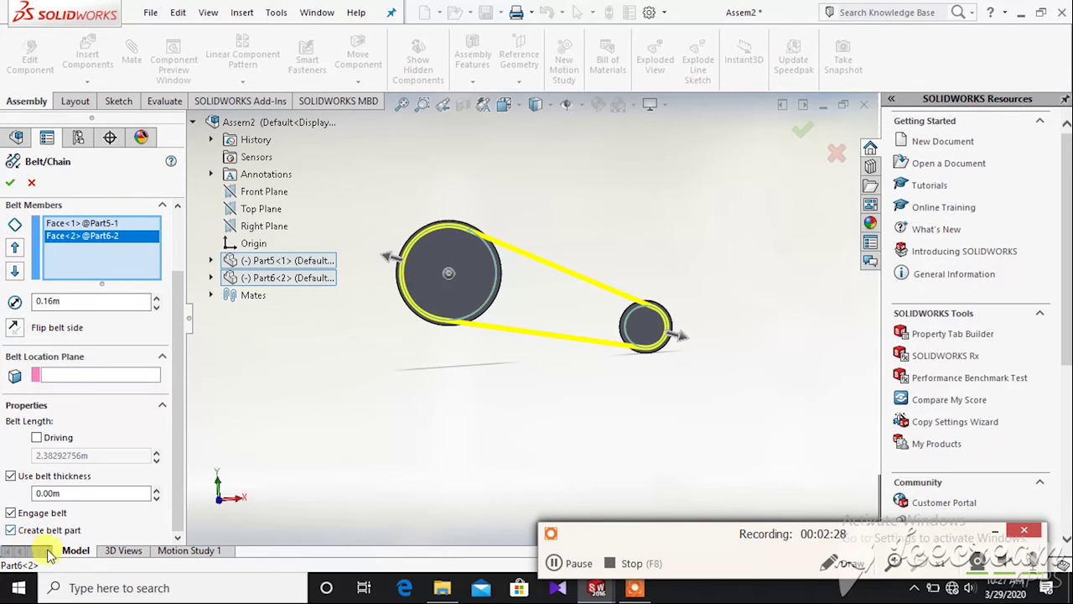
pyautogui.scroll(3, 176, 394)
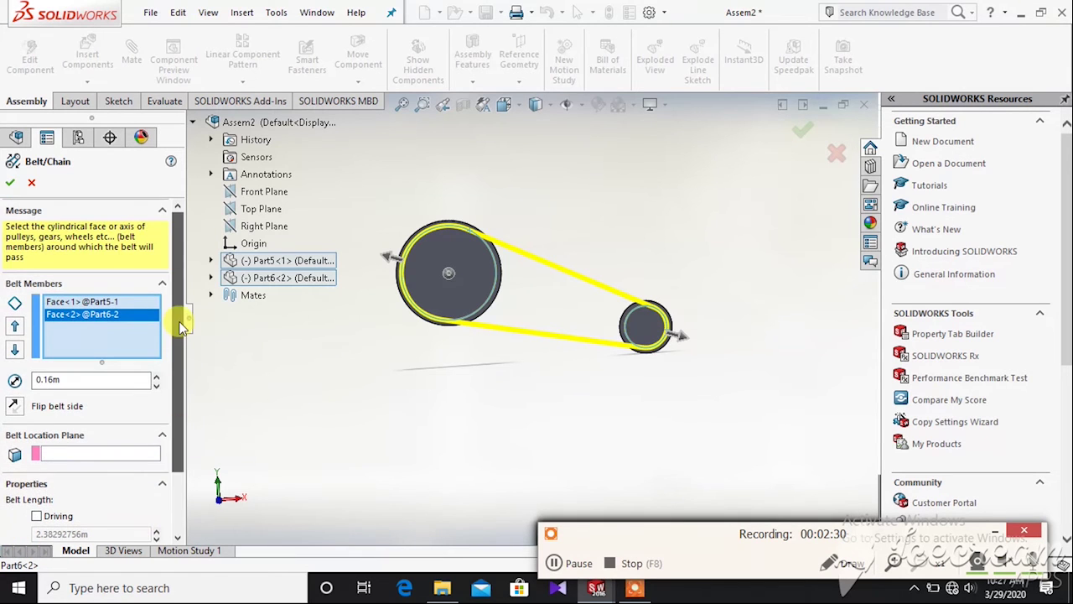
pyautogui.click(10, 182)
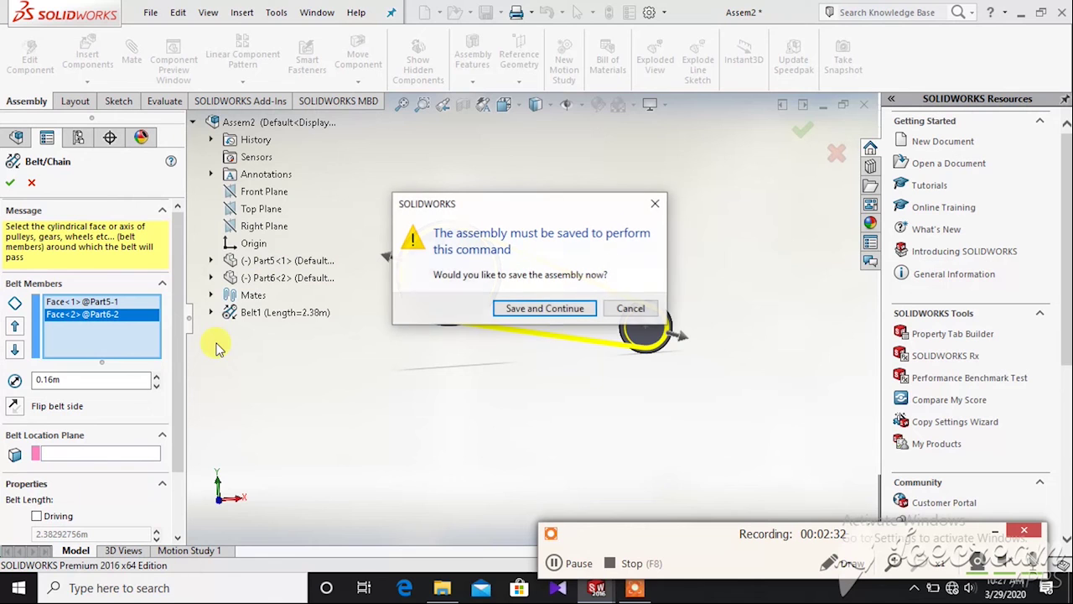
pyautogui.click(539, 307)
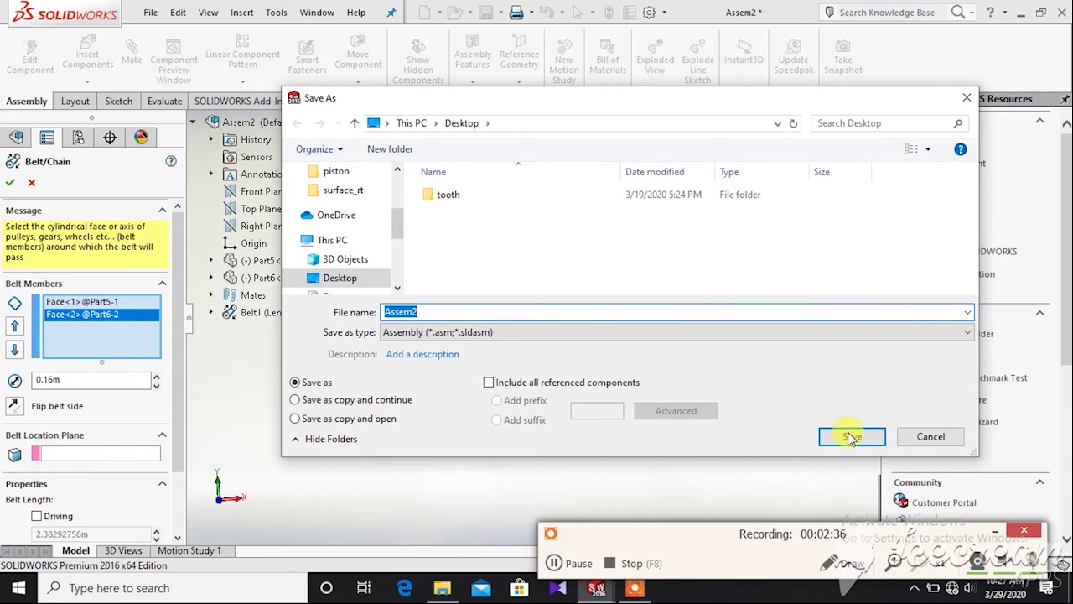
pyautogui.click(850, 436)
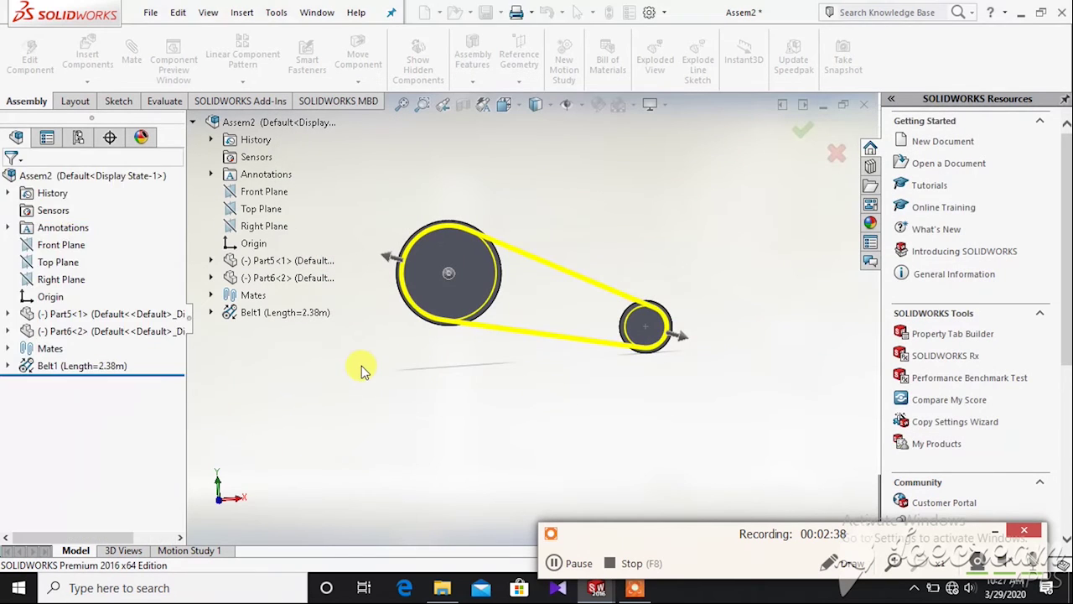
pyautogui.moveTo(481, 357); pyautogui.dragTo(466, 383, button='middle')
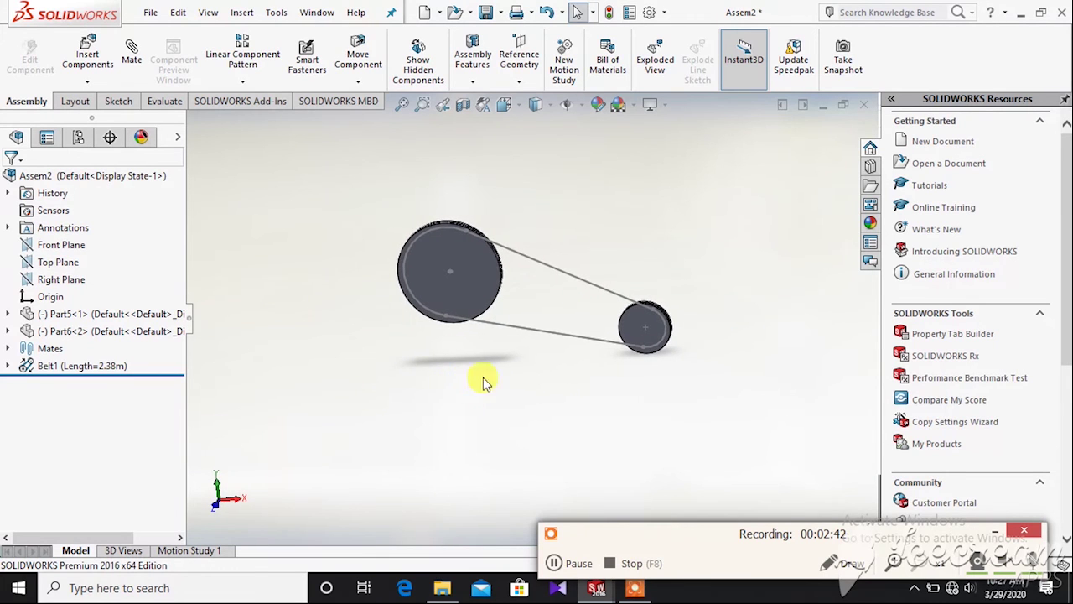
pyautogui.scroll(-2, 588, 245)
pyautogui.scroll(-1, 577, 262)
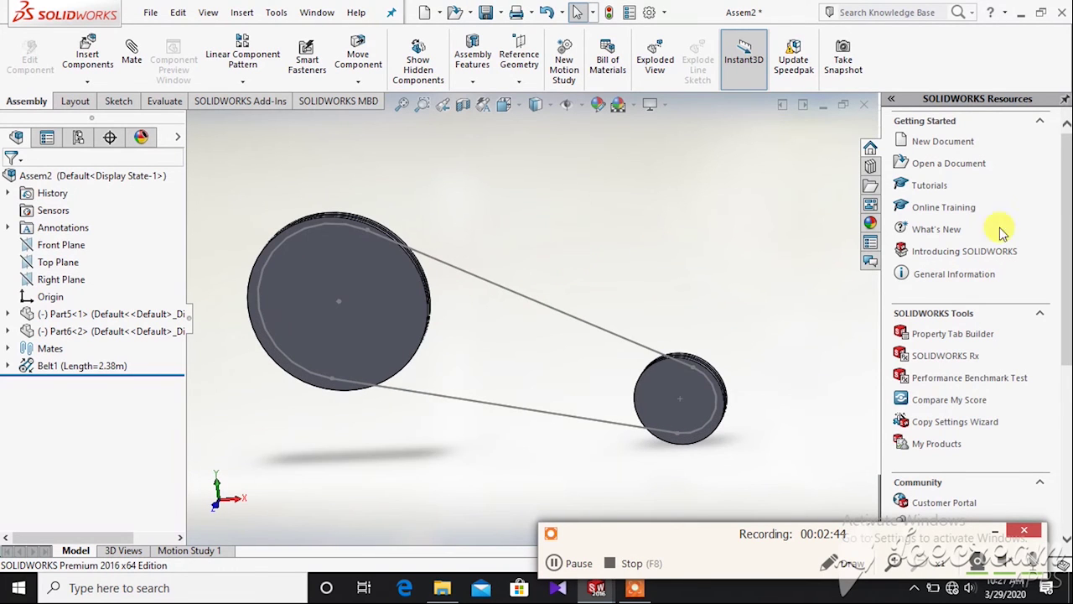
# - Switch to the small wheel's part, Part6, apply the polished brass metal appearance to its body, and save it
pyautogui.click(871, 223)
pyautogui.click(892, 166)
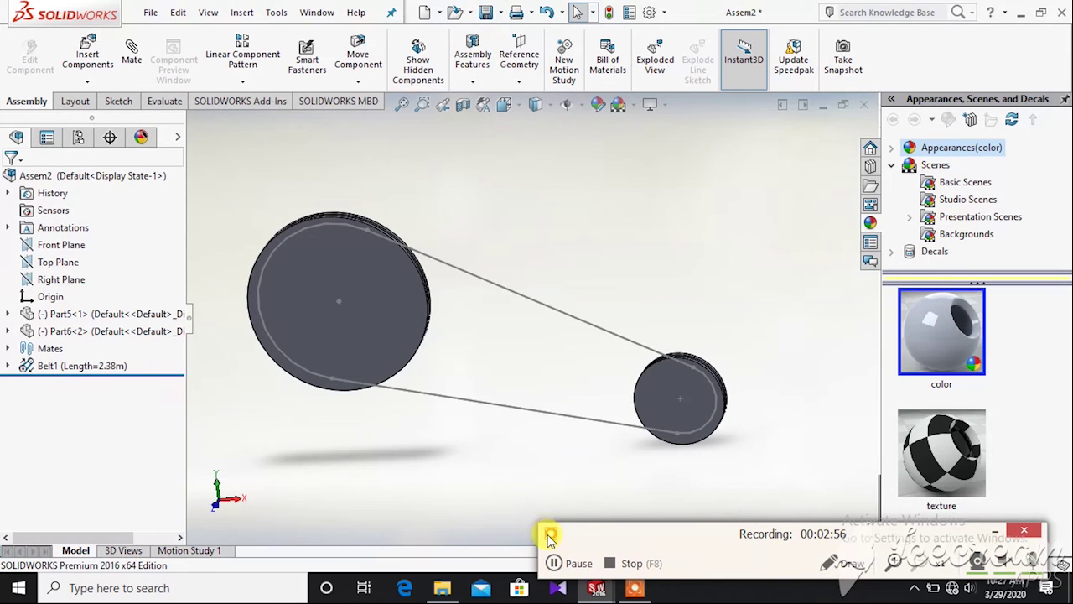
pyautogui.click(994, 531)
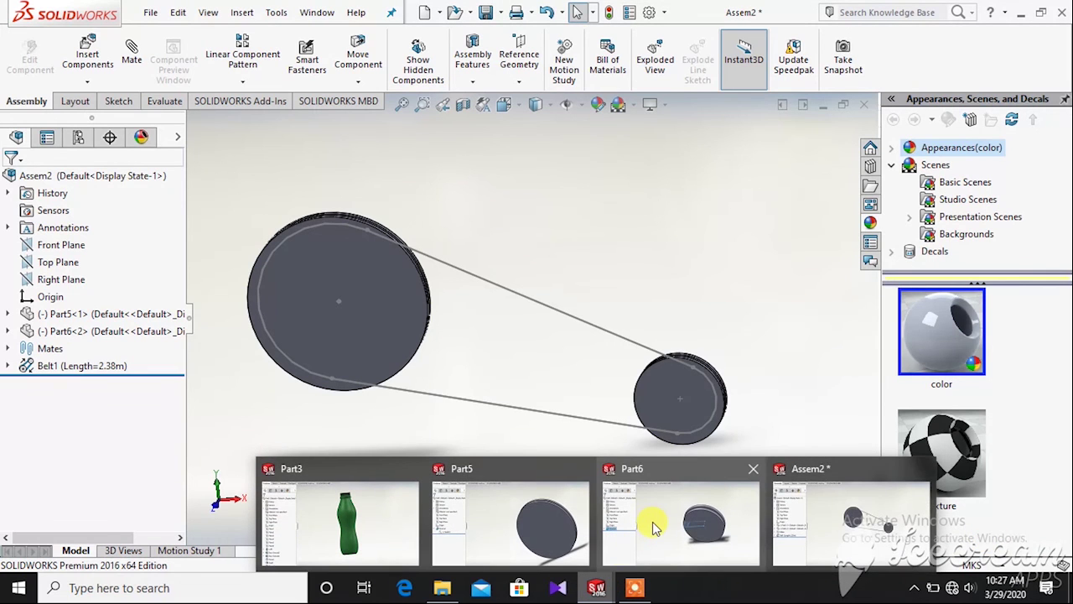
pyautogui.click(617, 557)
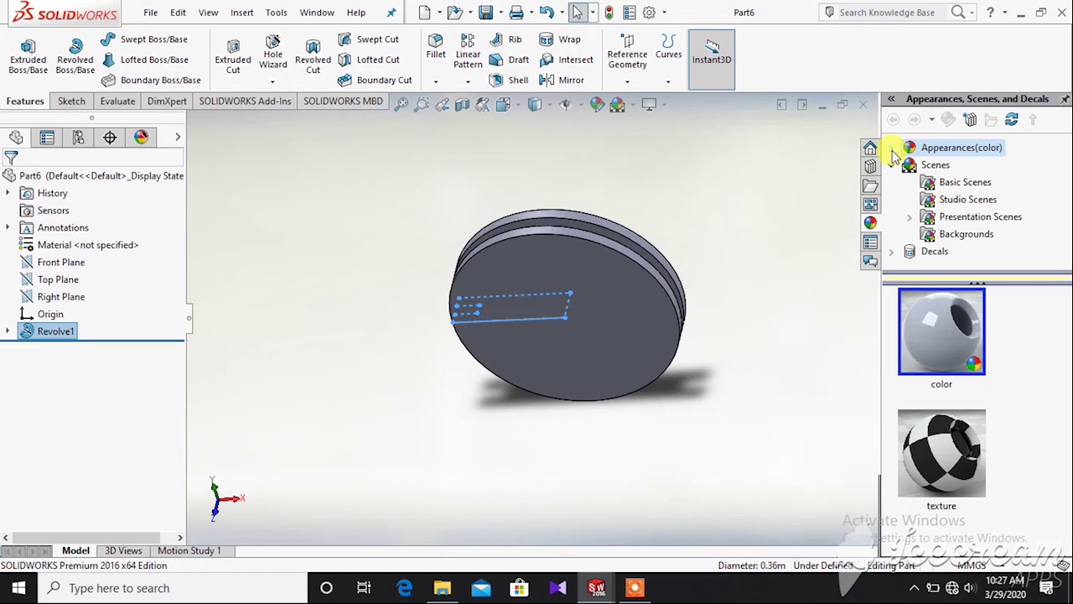
pyautogui.click(894, 151)
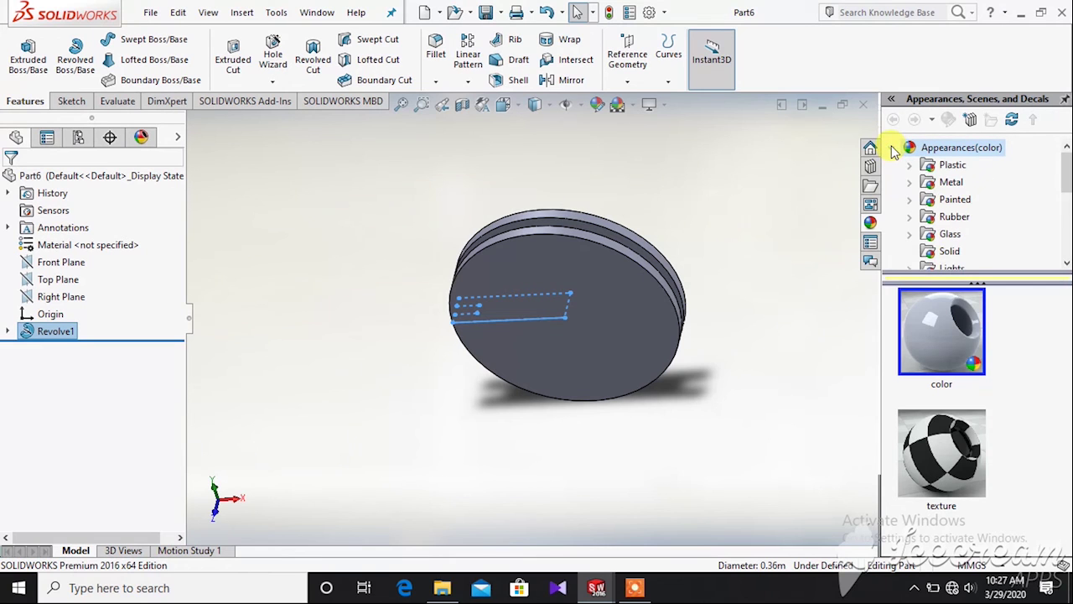
pyautogui.click(911, 182)
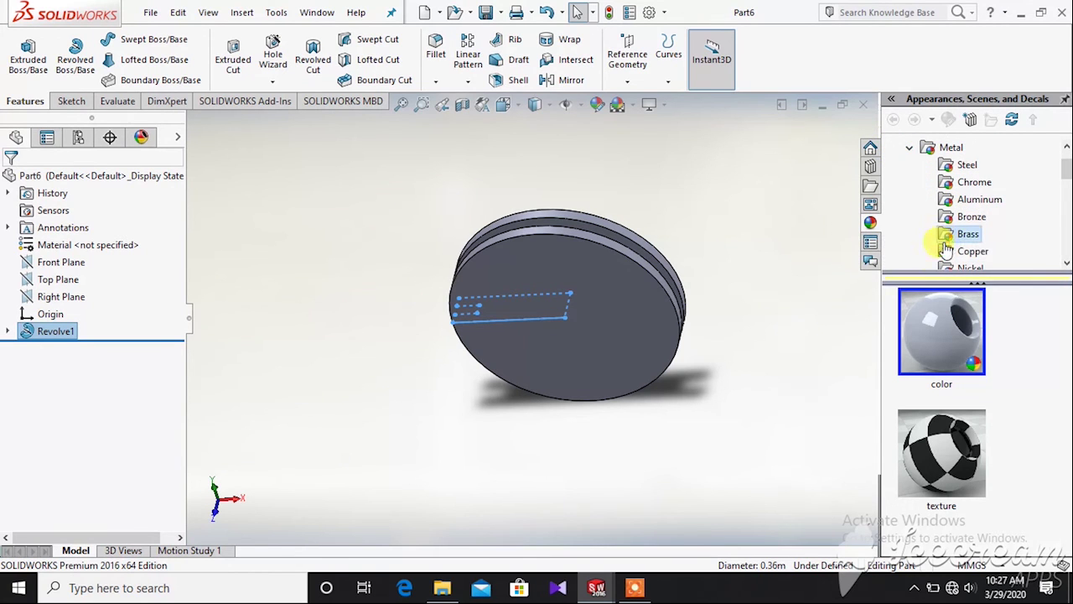
pyautogui.click(964, 235)
pyautogui.moveTo(941, 331); pyautogui.dragTo(575, 324)
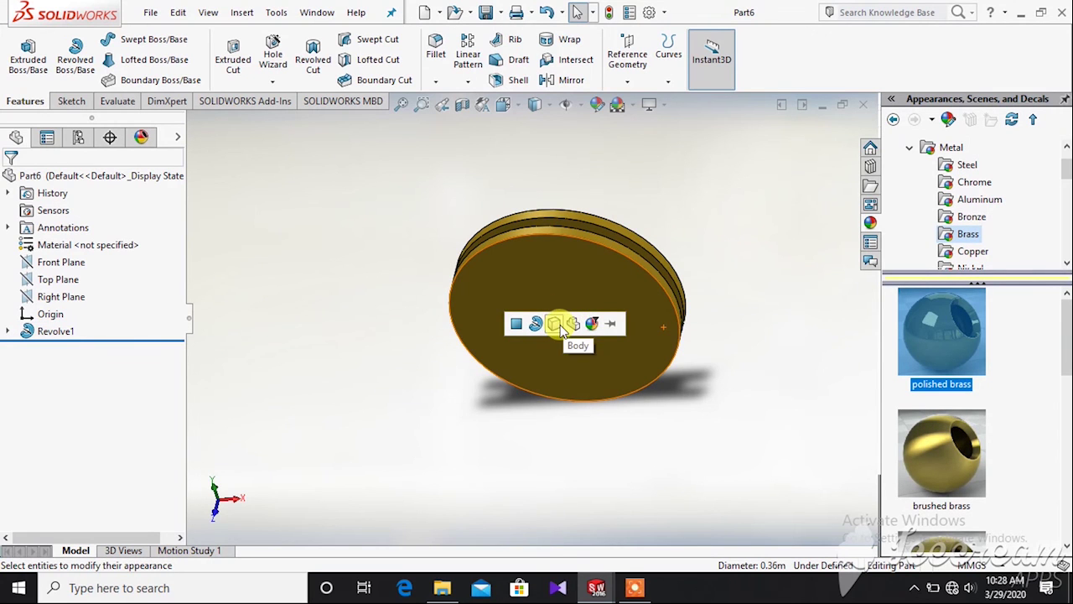
pyautogui.click(556, 325)
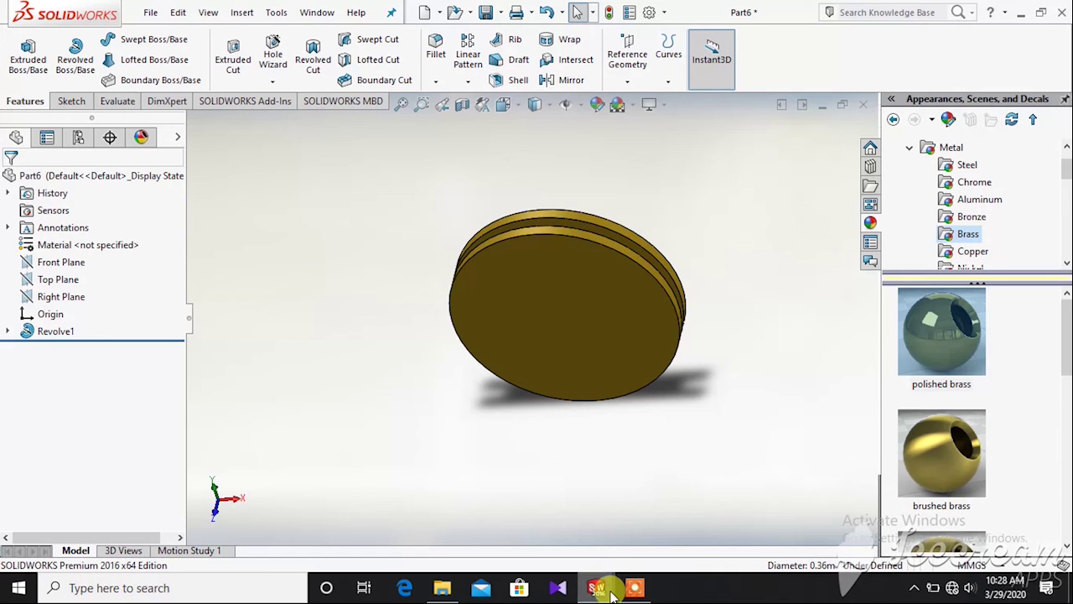
pyautogui.click(486, 13)
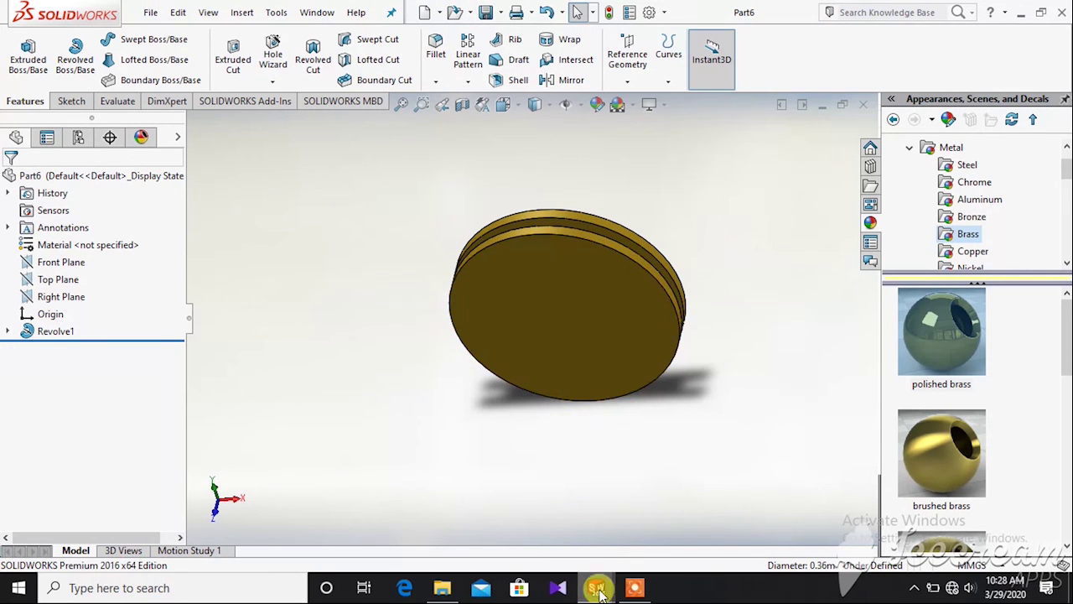
# - Switch to the large wheel's part, Part5, apply the polished brass appearance to it, and save it
pyautogui.moveTo(599, 590)
pyautogui.click(554, 521)
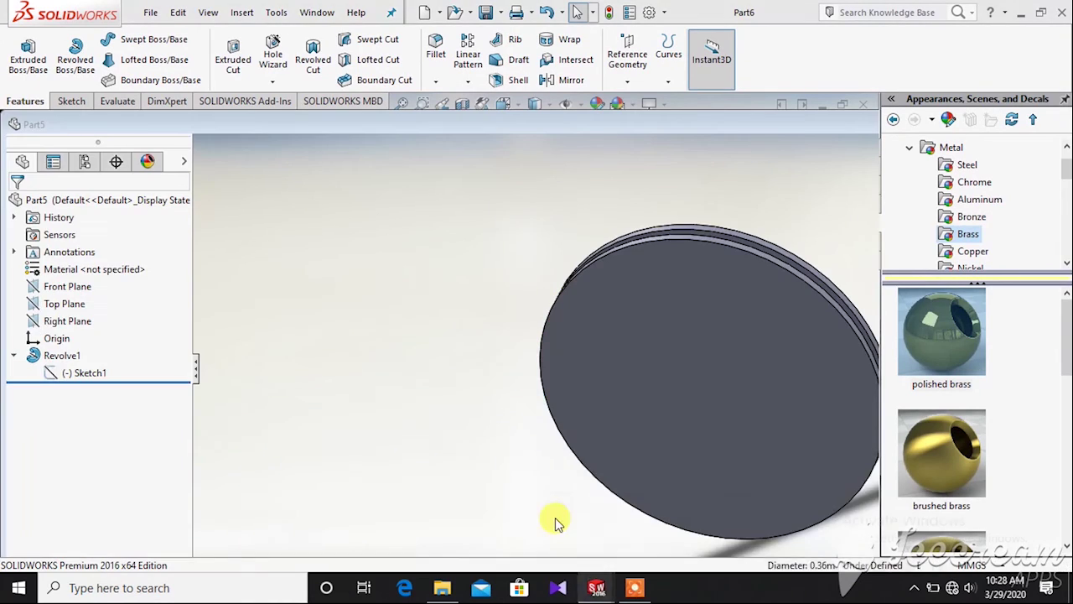
pyautogui.moveTo(917, 420)
pyautogui.mouseDown()
pyautogui.moveTo(901, 446)
pyautogui.moveTo(662, 269)
pyautogui.moveTo(668, 329)
pyautogui.mouseUp()
pyautogui.moveTo(941, 331); pyautogui.dragTo(684, 333)
pyautogui.click(683, 331)
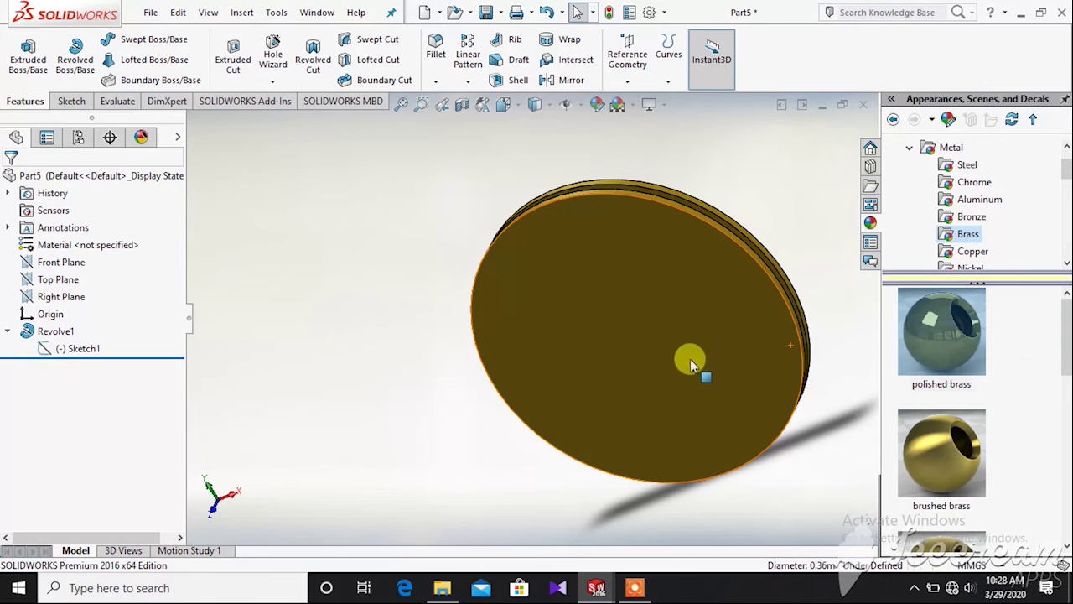
pyautogui.click(484, 11)
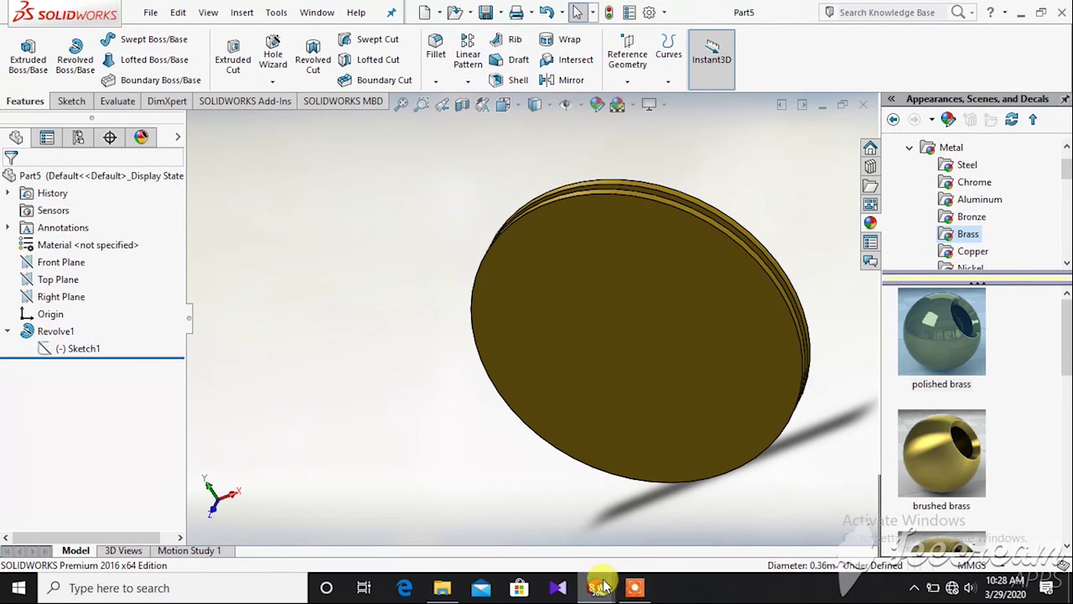
# - Return to the Assem2 assembly and examine both wheels and the belt from an angle
pyautogui.moveTo(601, 584)
pyautogui.click(822, 509)
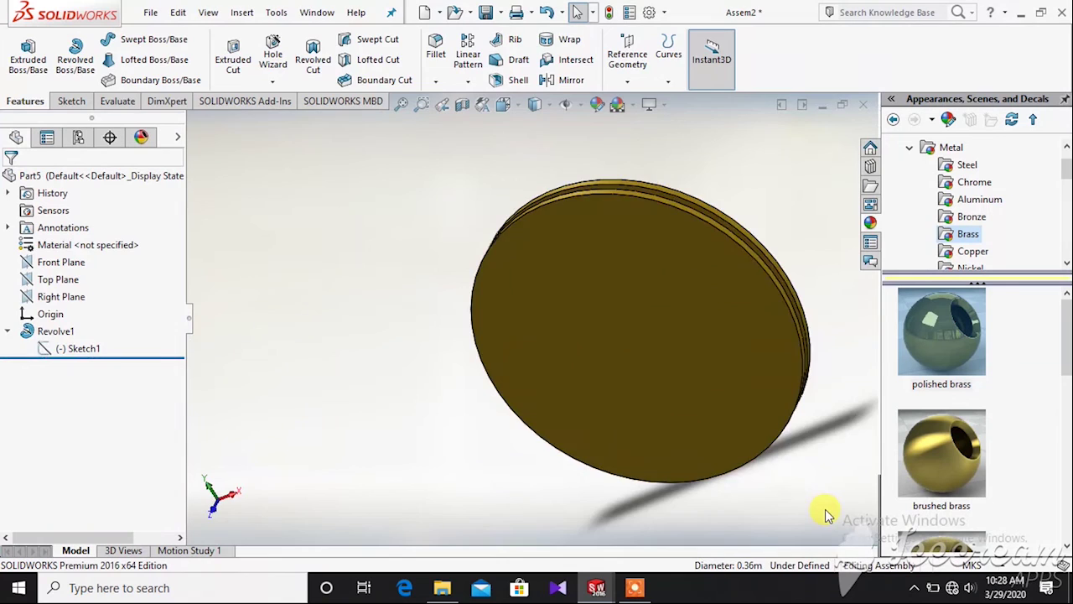
pyautogui.moveTo(577, 349); pyautogui.dragTo(533, 400, button='middle')
pyautogui.scroll(-1, 612, 198)
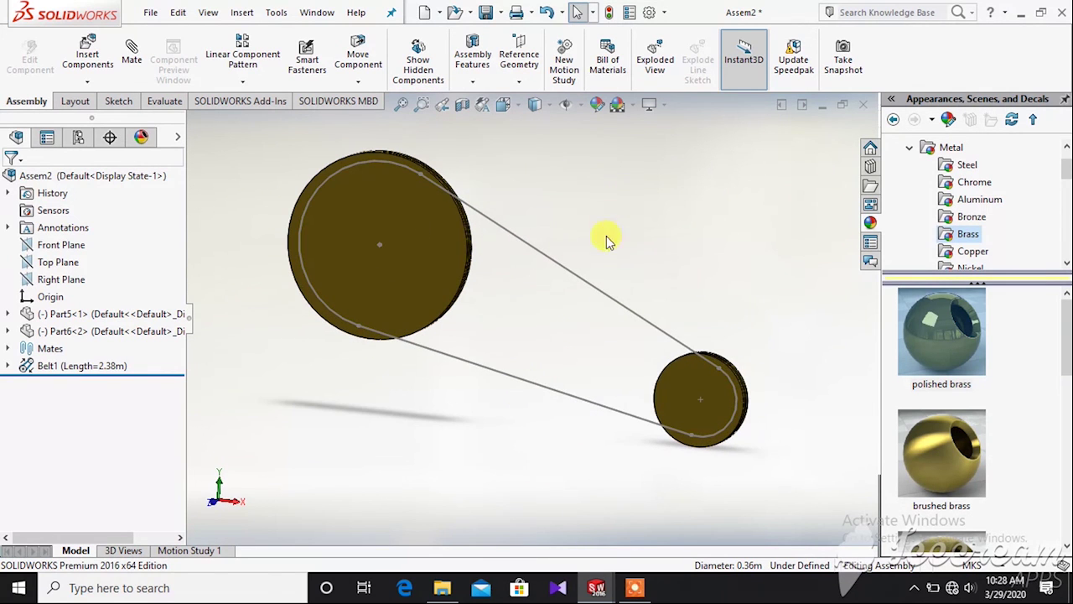
pyautogui.click(635, 587)
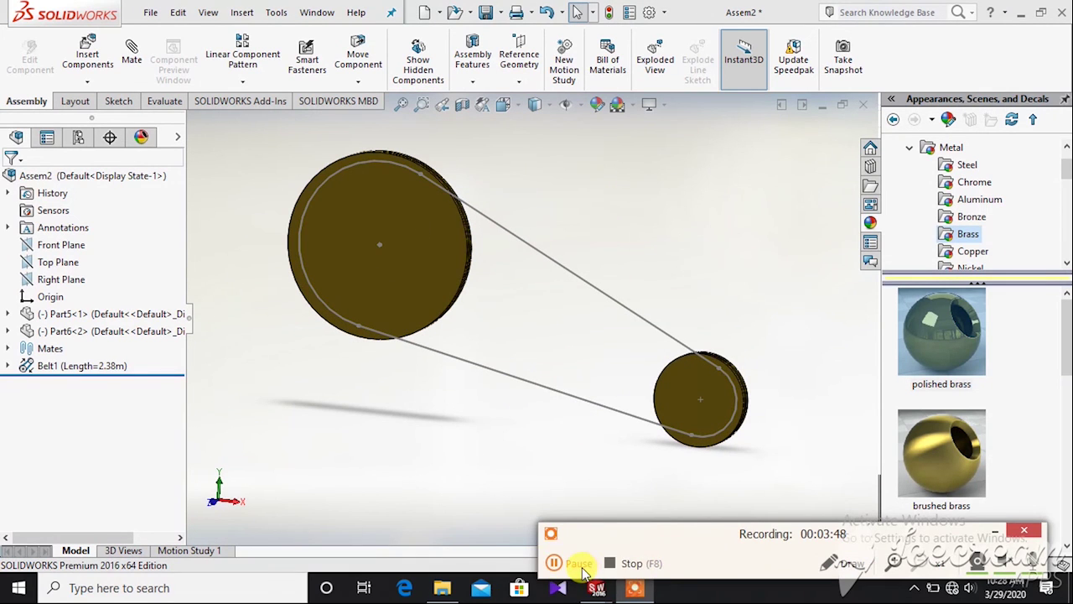
pyautogui.click(623, 564)
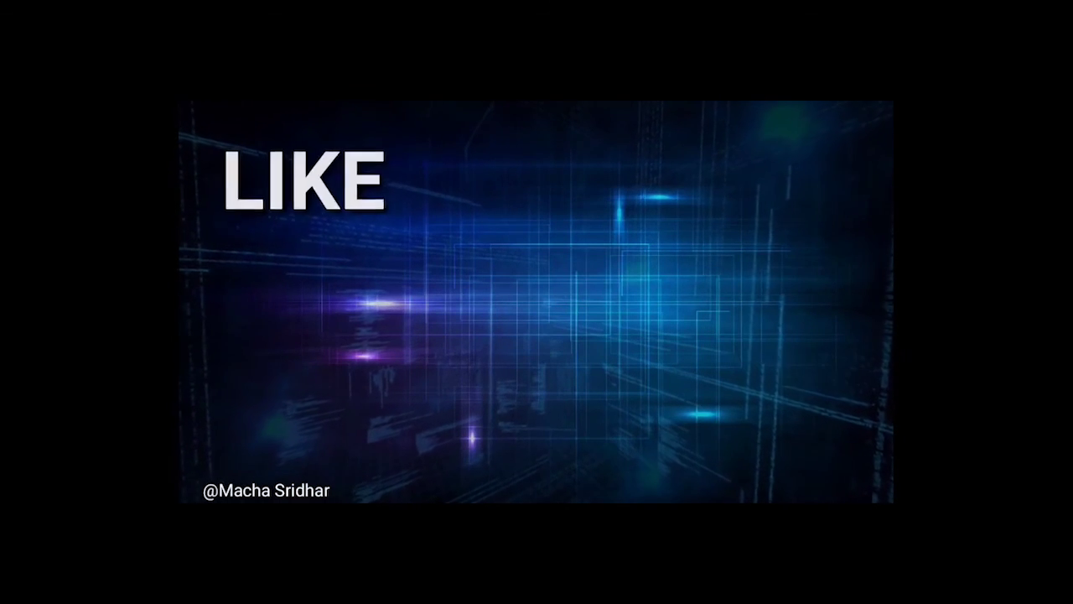